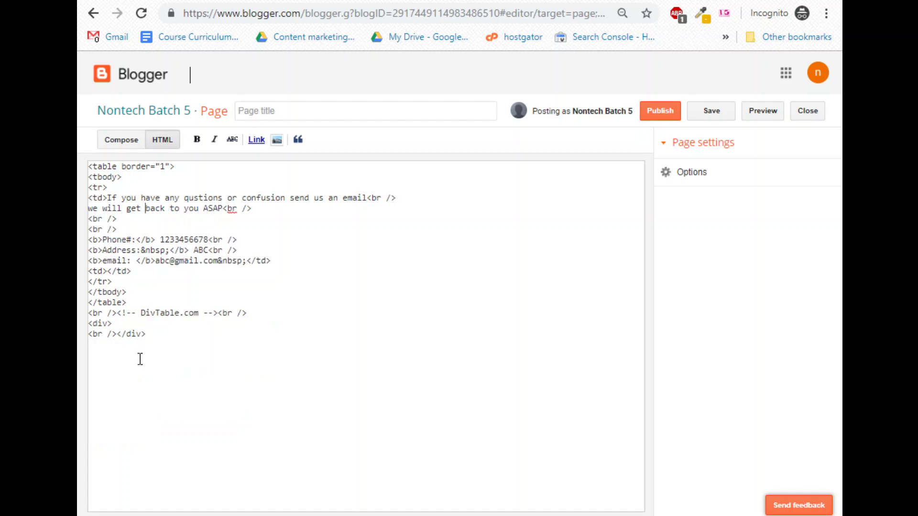
# Paste the generated empty table code at the end of the page HTML.
pyautogui.click(167, 341)
pyautogui.hotkey('ctrl', 'v')
pyautogui.click(117, 141)
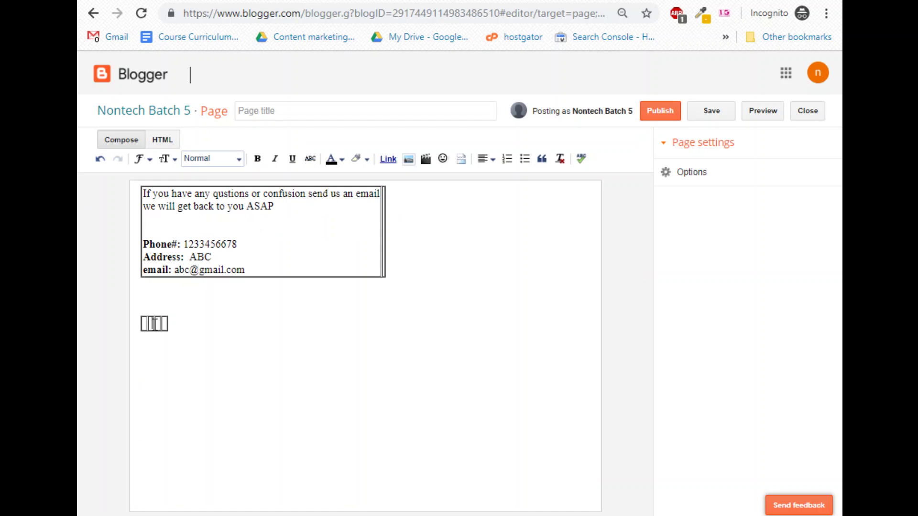
# Right-align the new small table below the contact table in Compose view.
pyautogui.moveTo(140, 309); pyautogui.dragTo(166, 334)
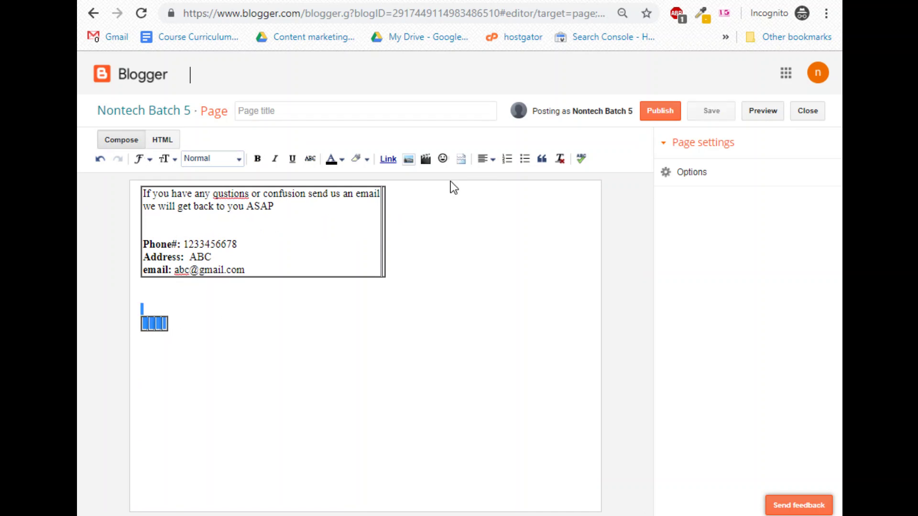
pyautogui.click(483, 160)
pyautogui.click(514, 210)
pyautogui.click(157, 327)
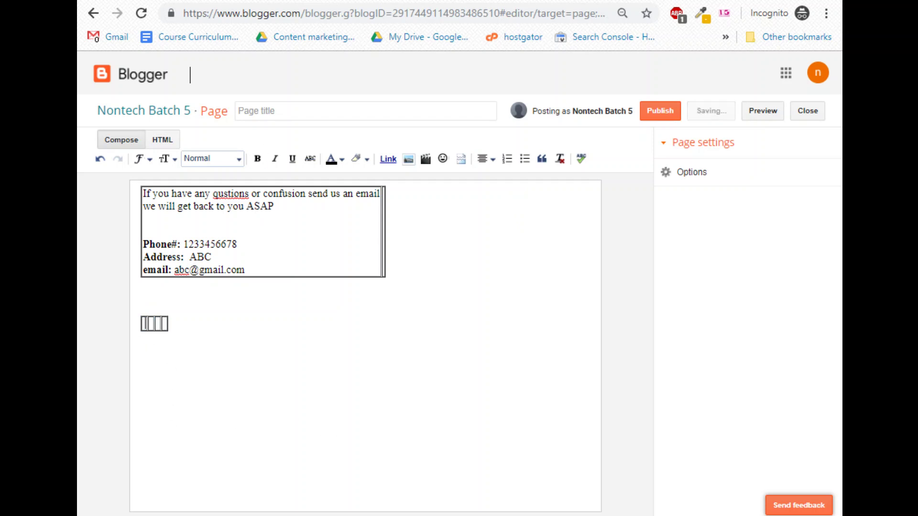
pyautogui.click(511, 3)
# Search Google Images for 'facebook icon'.
pyautogui.click(428, 8)
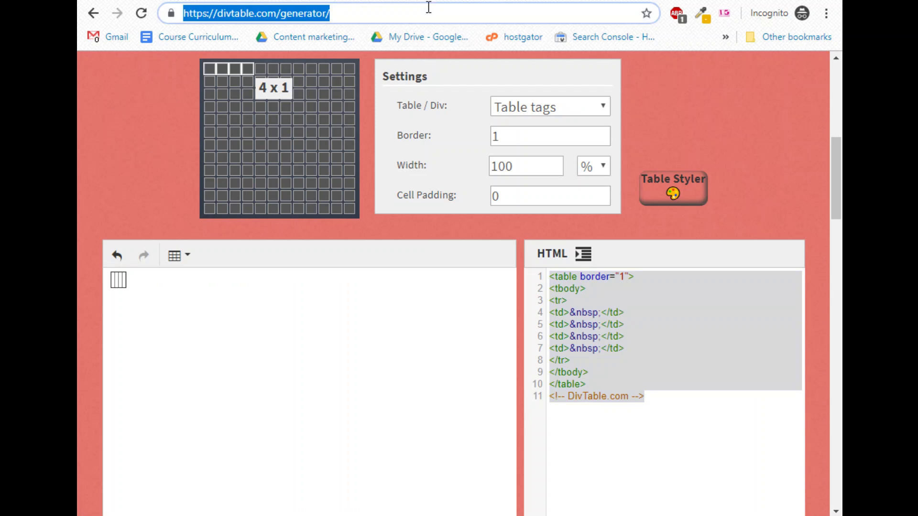
pyautogui.write('facebook i')
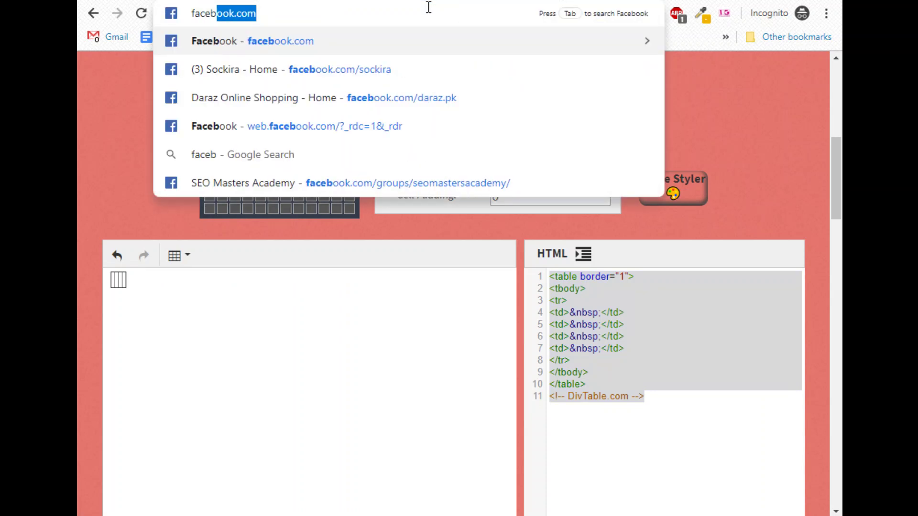
pyautogui.write('con')
pyautogui.press('Return')
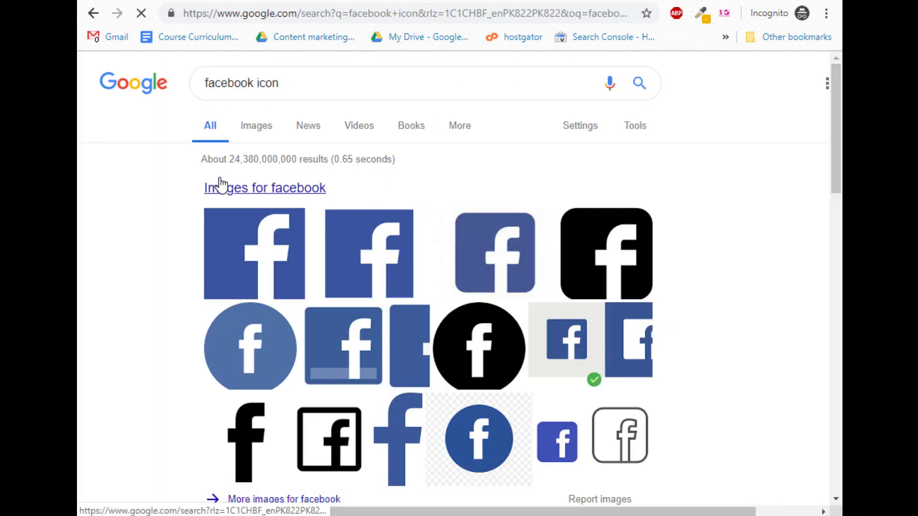
pyautogui.click(244, 127)
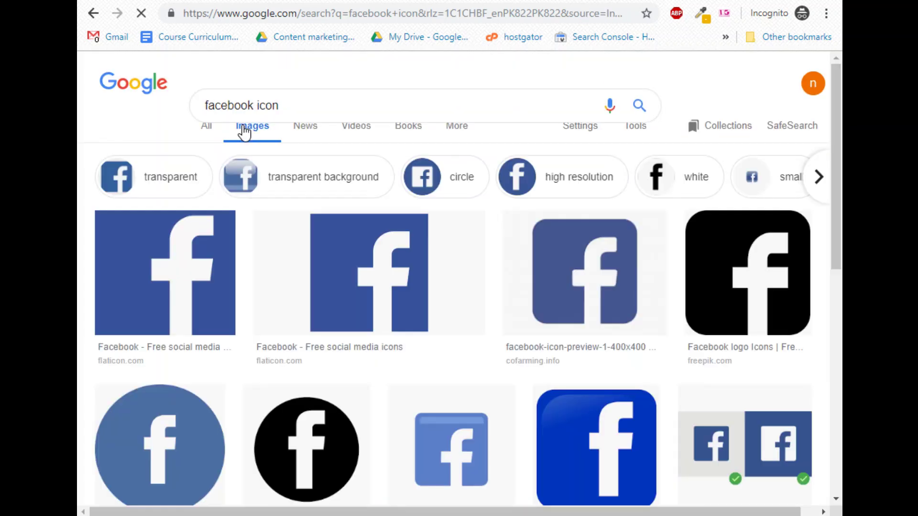
pyautogui.scroll(-5, 268, 211)
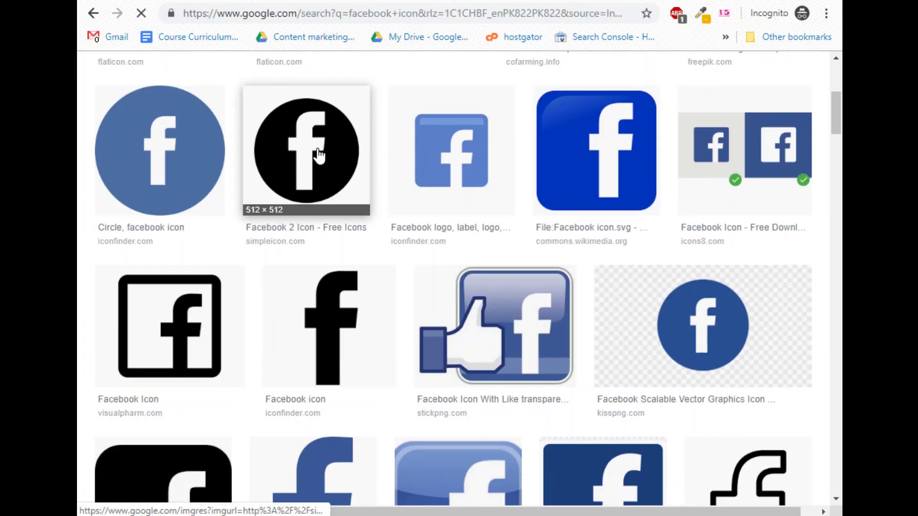
# Save the black circular Facebook icon to the desktop as 'download'.
pyautogui.moveTo(318, 153); pyautogui.dragTo(508, 326)
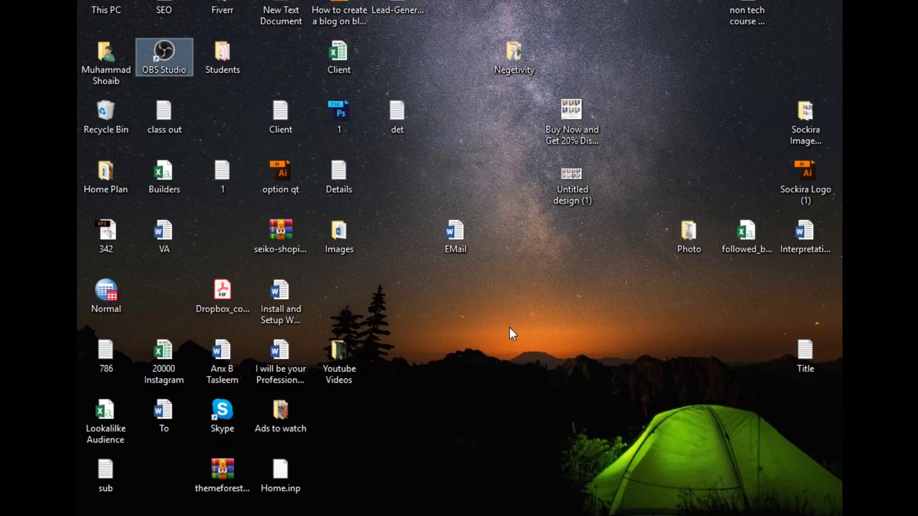
pyautogui.moveTo(275, 515)
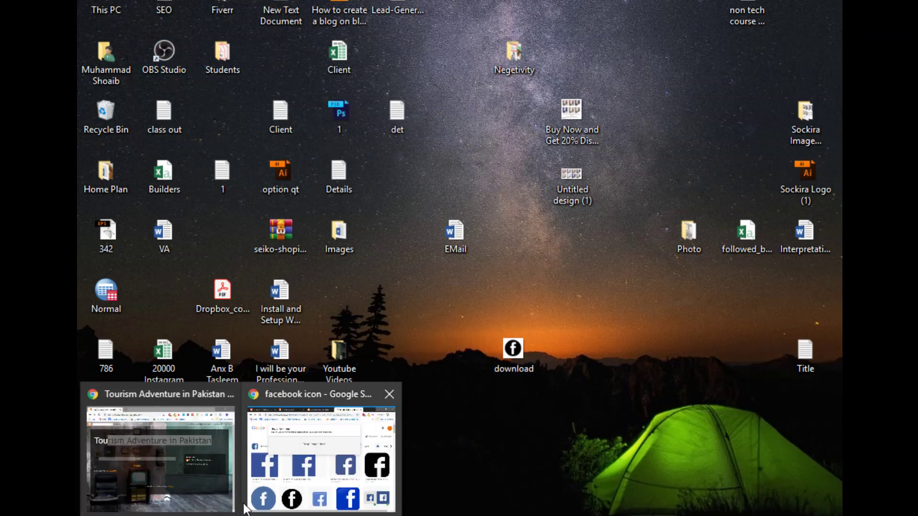
pyautogui.click(306, 454)
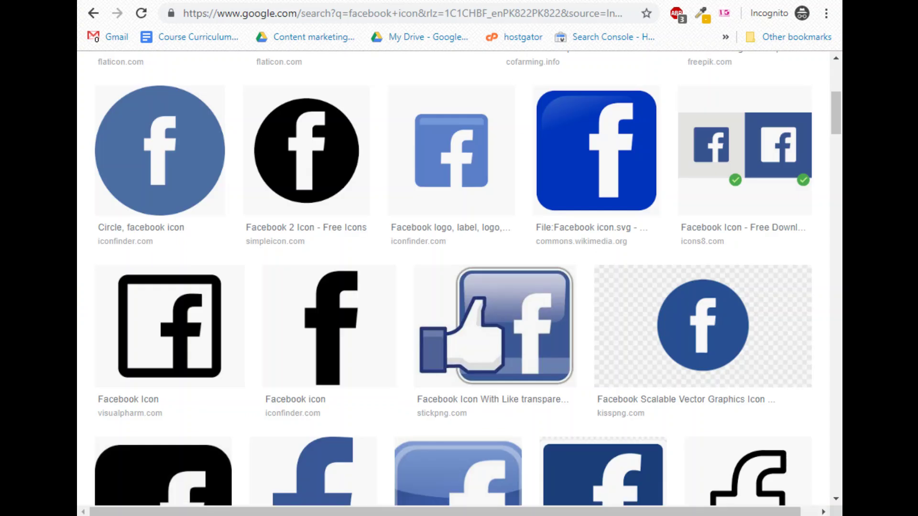
pyautogui.hotkey('ctrl', 'Tab')
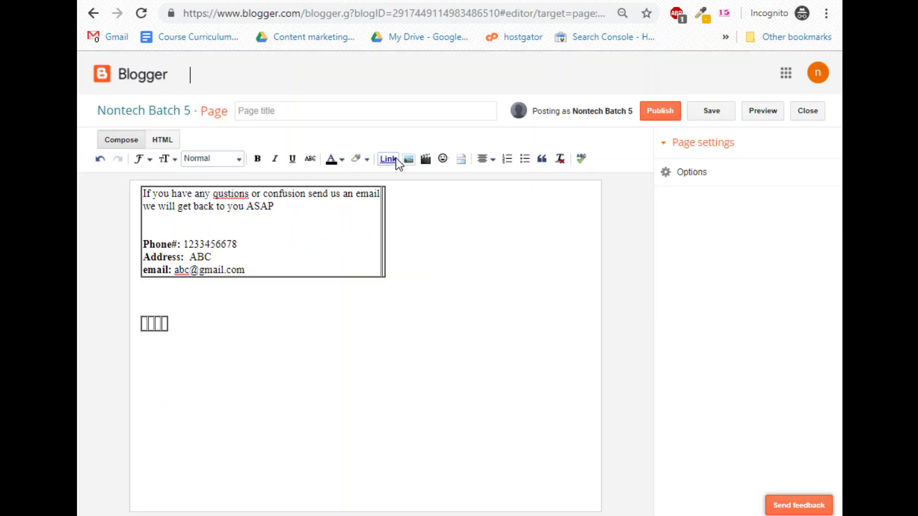
# Upload the Desktop 'download' Facebook icon and insert it into the small table's first cell.
pyautogui.click(408, 159)
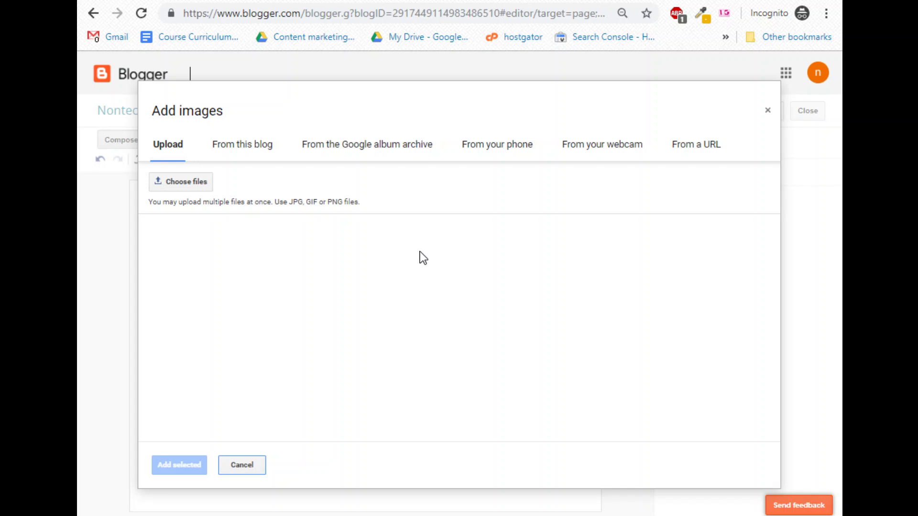
pyautogui.click(190, 184)
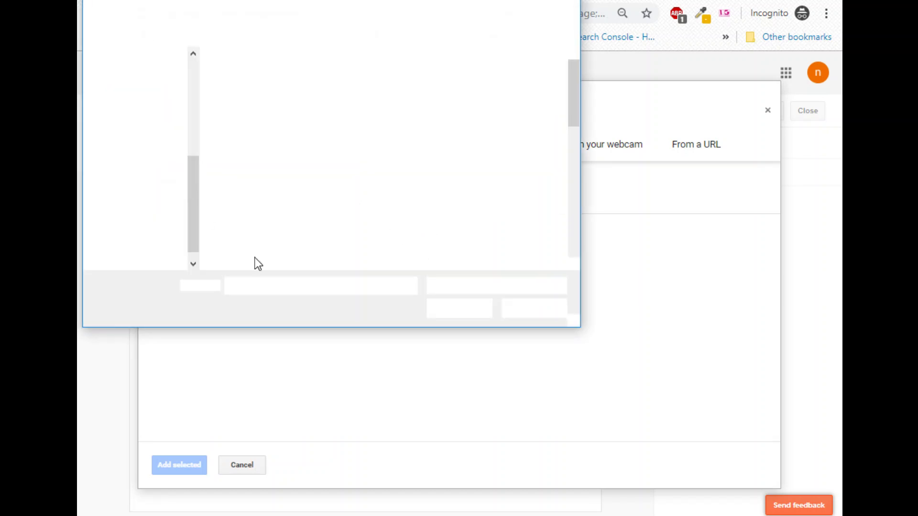
pyautogui.scroll(-3, 453, 168)
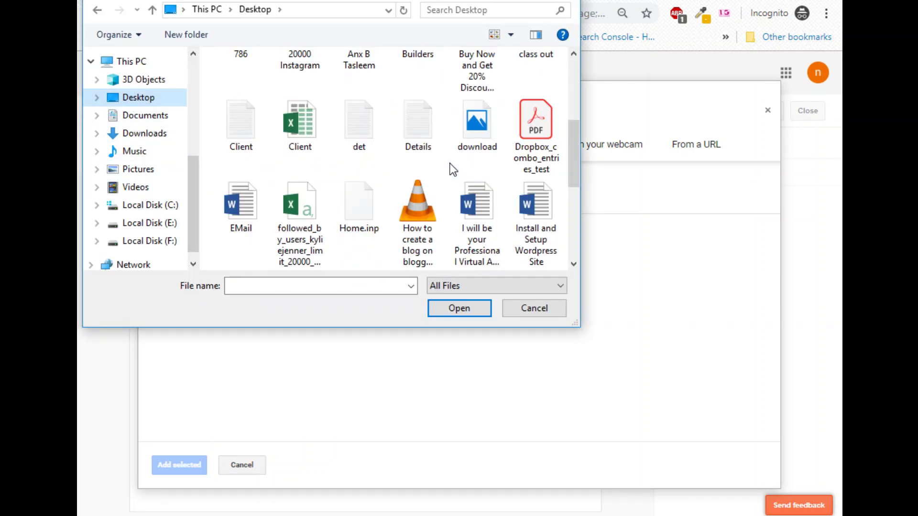
pyautogui.doubleClick(477, 148)
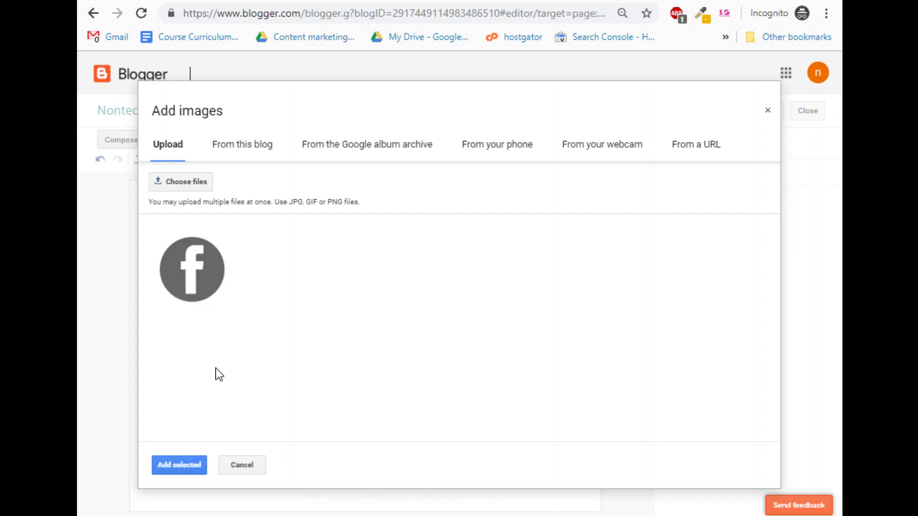
pyautogui.click(195, 465)
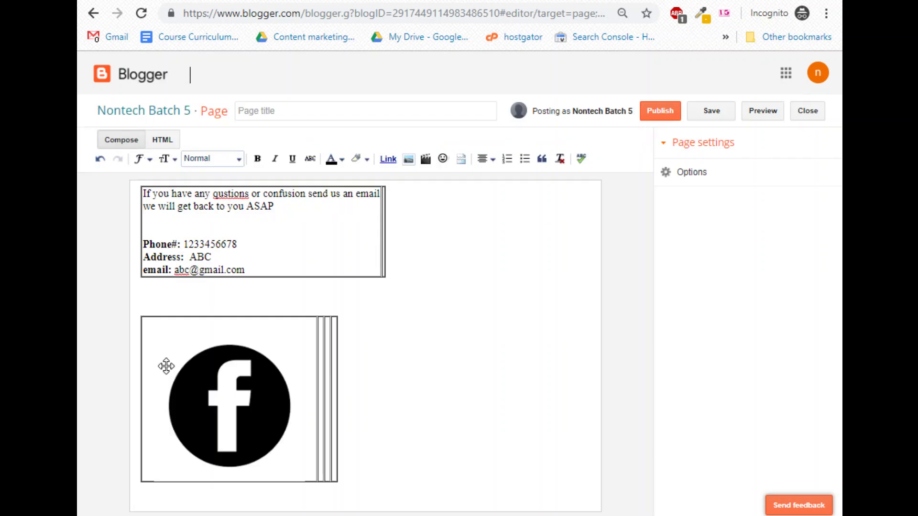
# Shrink the inserted Facebook icon to Small size and reposition it in its cell.
pyautogui.click(232, 407)
pyautogui.click(167, 490)
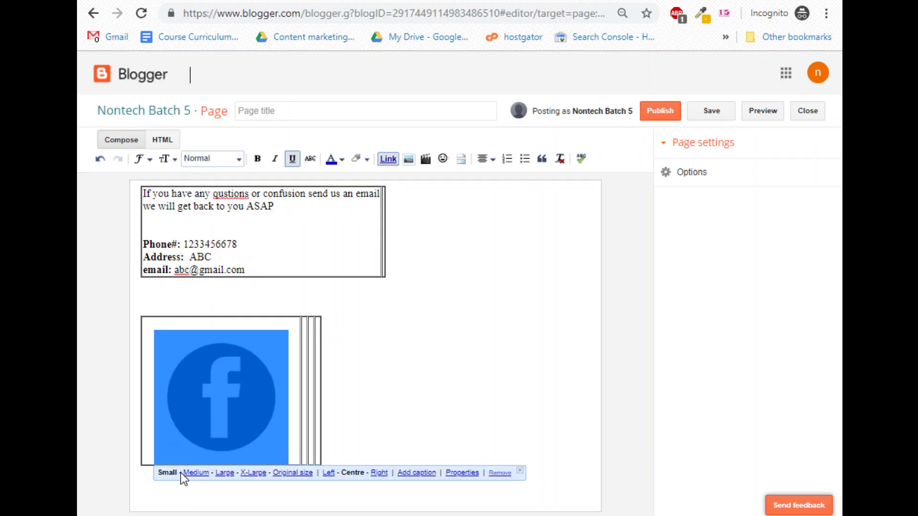
pyautogui.click(168, 473)
pyautogui.moveTo(241, 390); pyautogui.dragTo(260, 434)
pyautogui.click(373, 394)
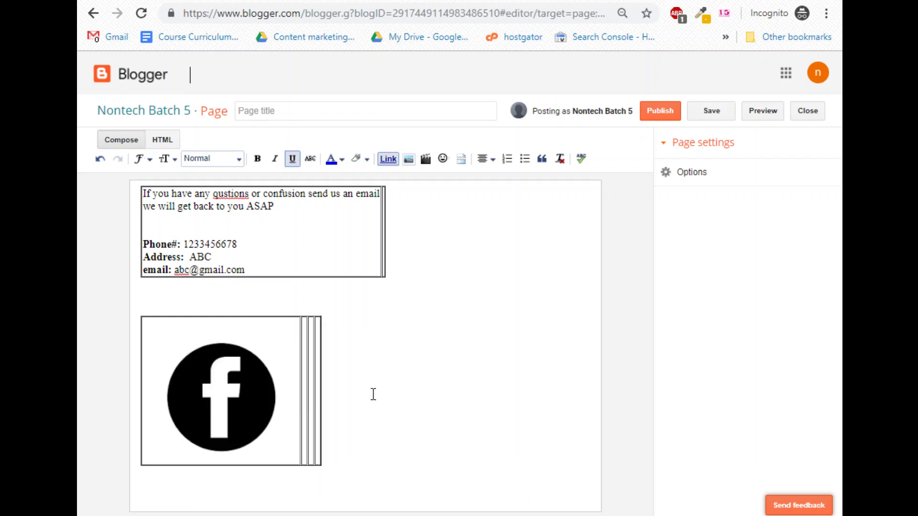
pyautogui.click(220, 388)
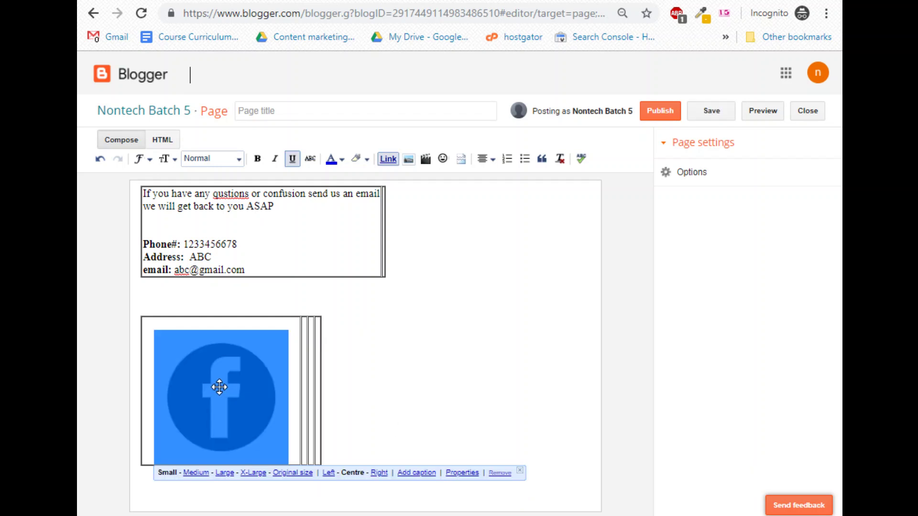
# Paste copies of the Facebook icon into the remaining table cells.
pyautogui.click(305, 387)
pyautogui.hotkey('ctrl', 'v')
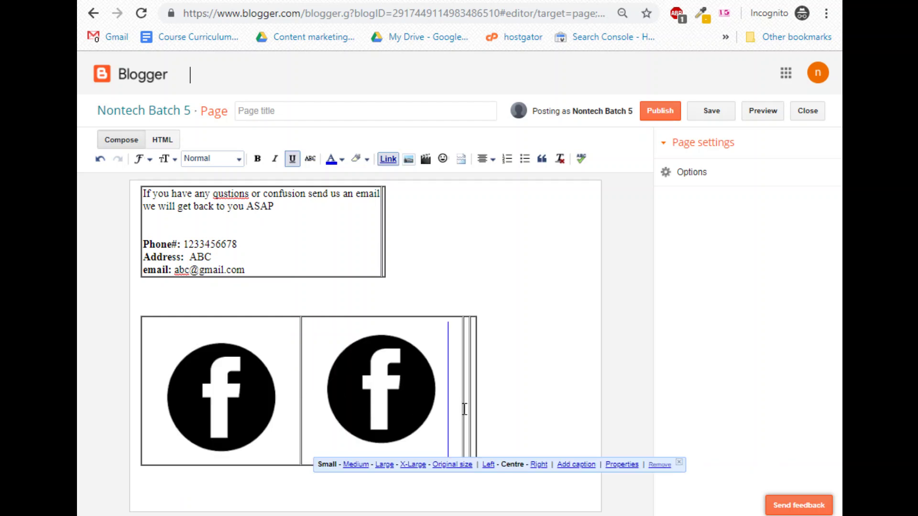
pyautogui.click(466, 409)
pyautogui.hotkey('ctrl', 'v')
pyautogui.click(592, 398)
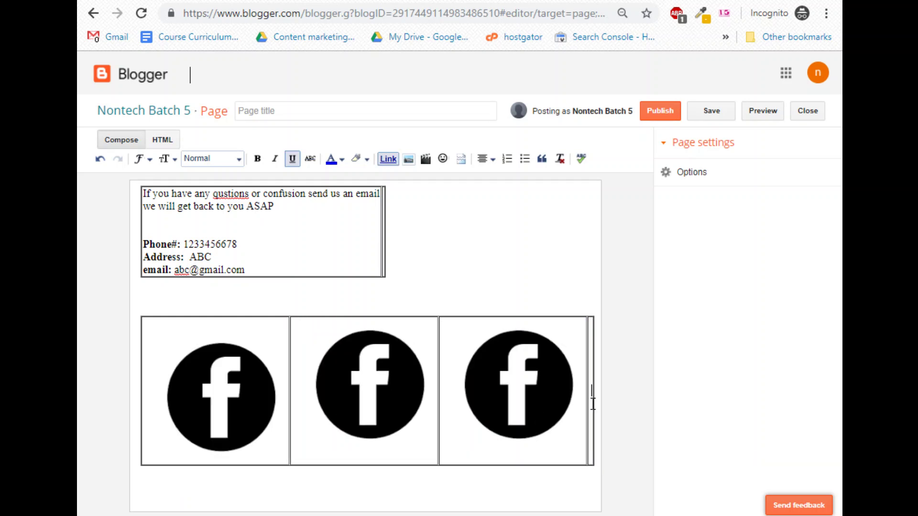
pyautogui.hotkey('ctrl', 'v')
pyautogui.moveTo(489, 438); pyautogui.dragTo(303, 380)
# Reposition the left icon and set it back to Small after trying Medium.
pyautogui.click(190, 389)
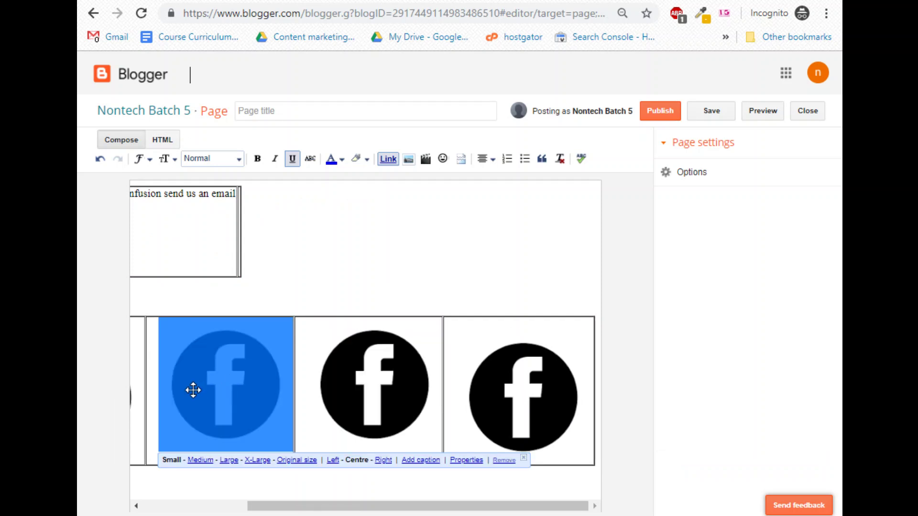
pyautogui.moveTo(191, 389); pyautogui.dragTo(234, 417)
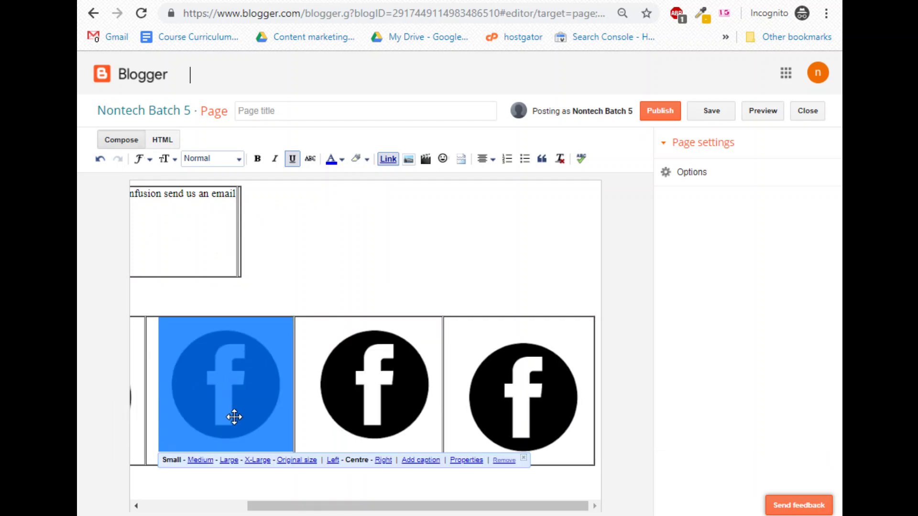
pyautogui.click(200, 461)
pyautogui.click(171, 505)
pyautogui.click(369, 258)
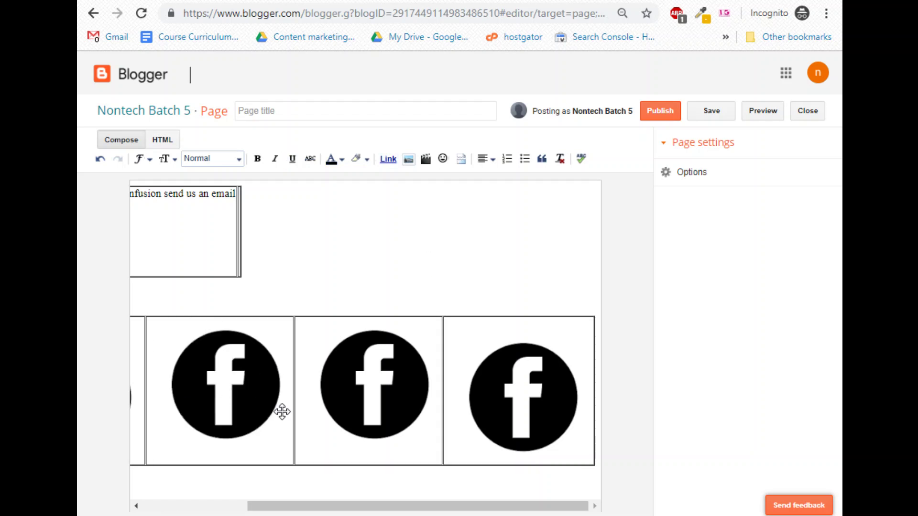
pyautogui.click(231, 416)
pyautogui.click(363, 228)
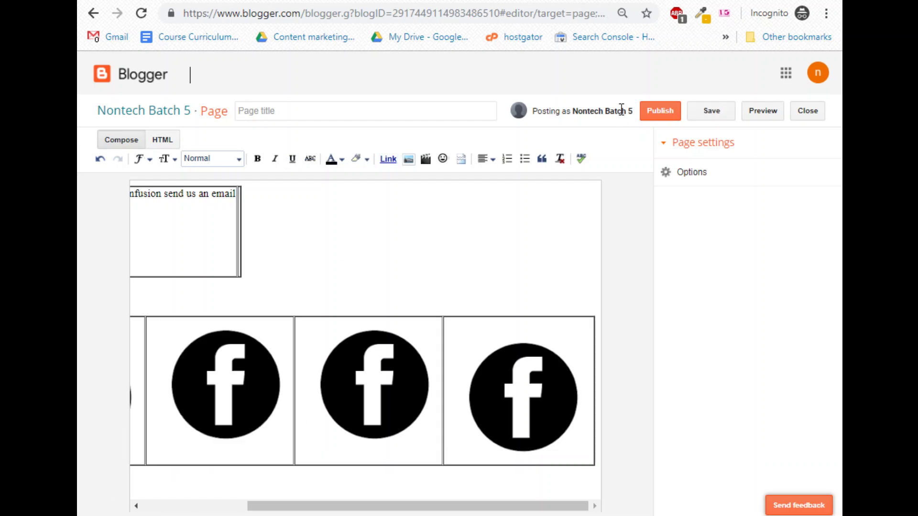
# Preview the page and scroll down to the contact box and Facebook icon row.
pyautogui.click(766, 113)
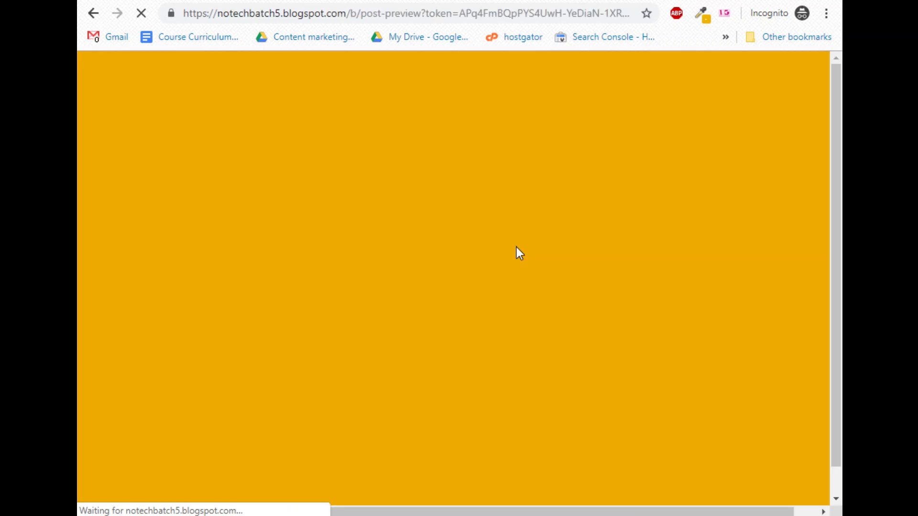
pyautogui.scroll(-3, 539, 332)
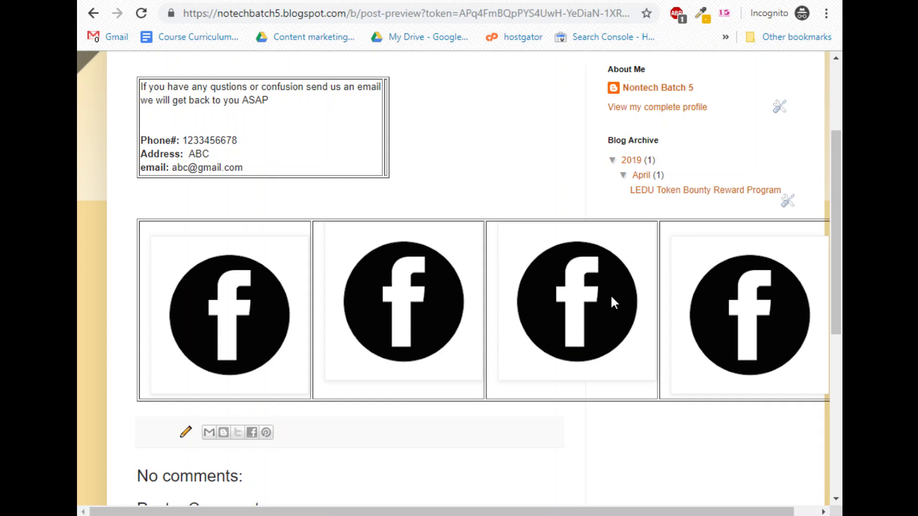
# Change the image search to 'facebook icon 50x50' and preview a round icon.
pyautogui.hotkey('ctrl', 'Tab')
pyautogui.scroll(5, 164, 149)
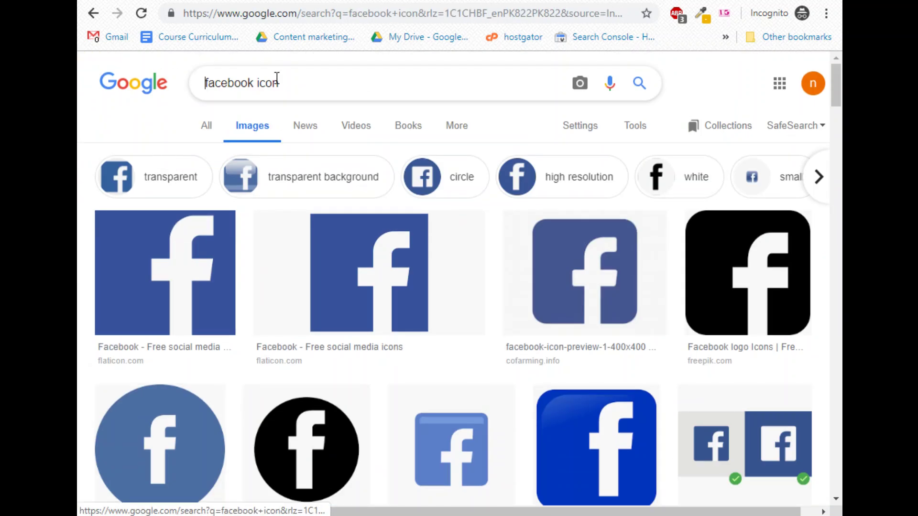
pyautogui.click(308, 83)
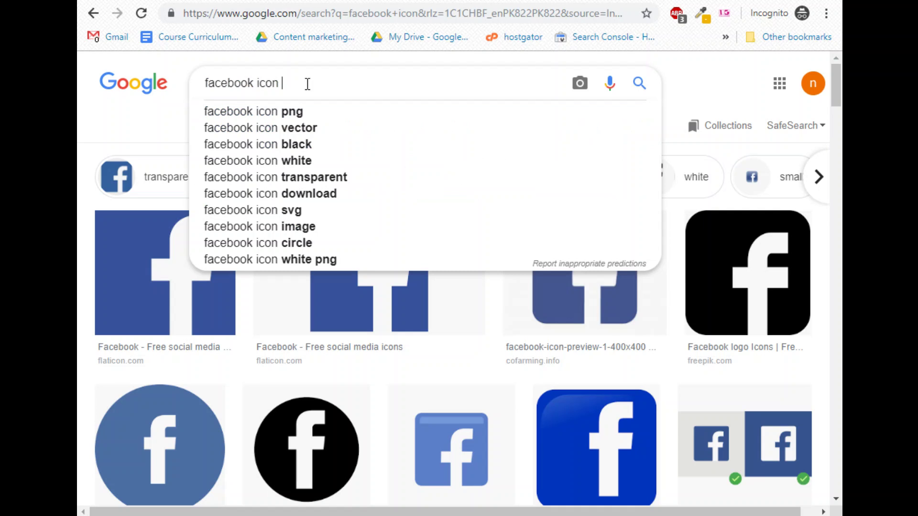
pyautogui.write('50')
pyautogui.press('Down')
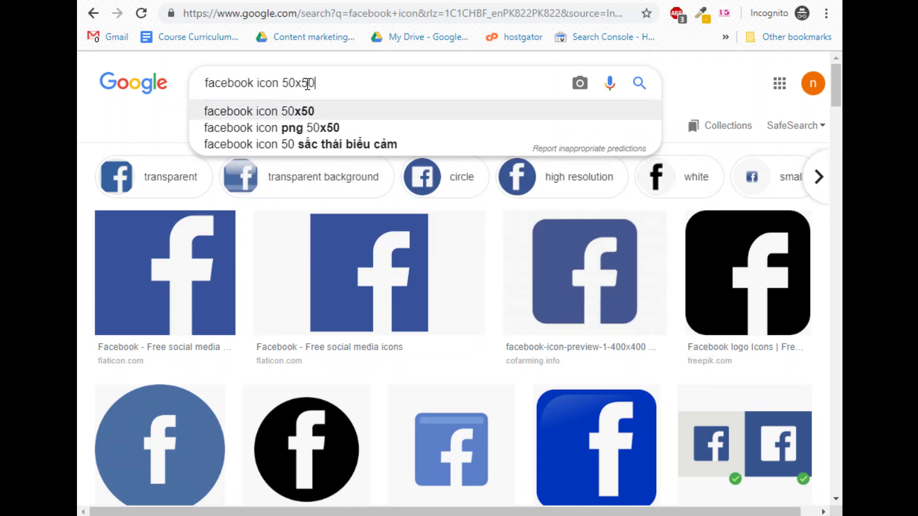
pyautogui.press('Return')
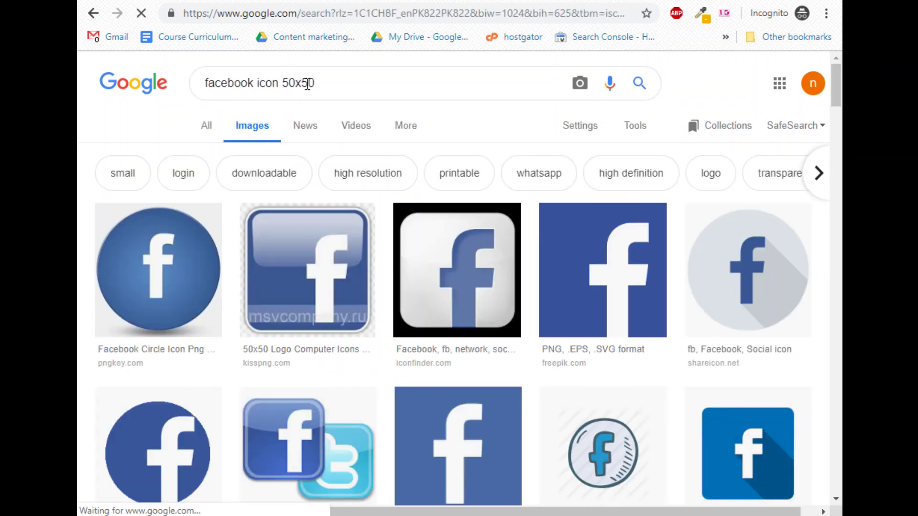
pyautogui.click(180, 460)
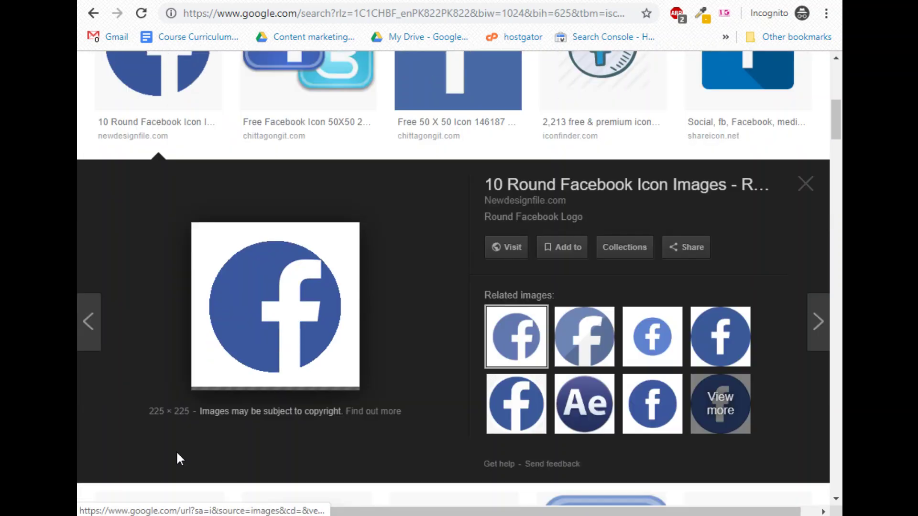
# Search images for 'facebook icon 10*10', browse icon previews, then return to Blogger.
pyautogui.scroll(2, 251, 420)
pyautogui.scroll(3, 239, 287)
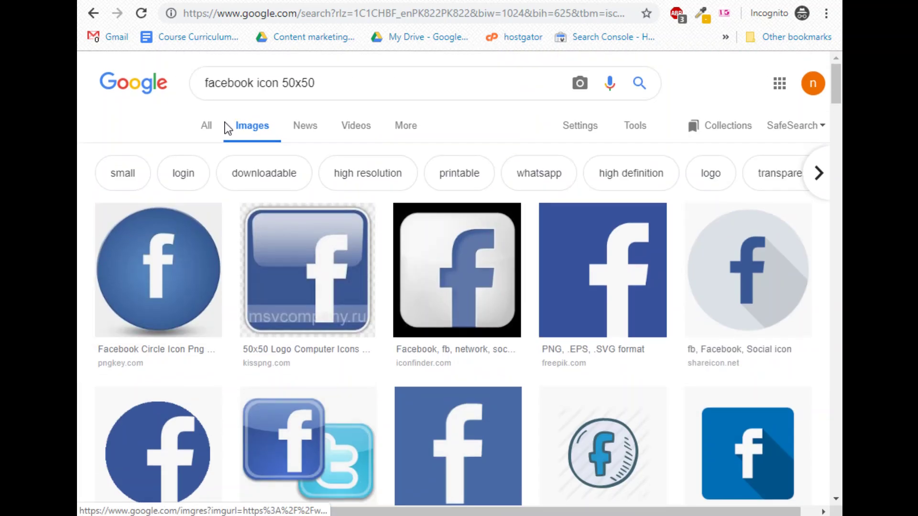
pyautogui.moveTo(283, 84); pyautogui.dragTo(338, 86)
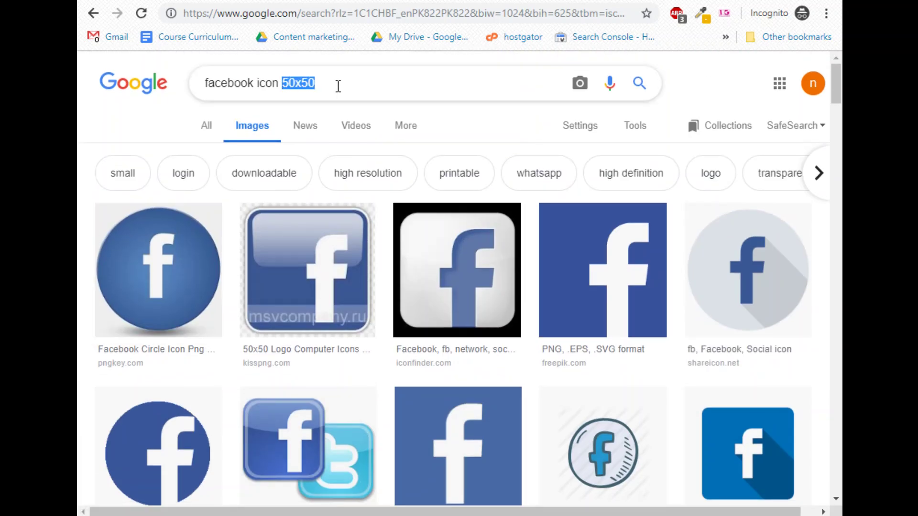
pyautogui.write('10')
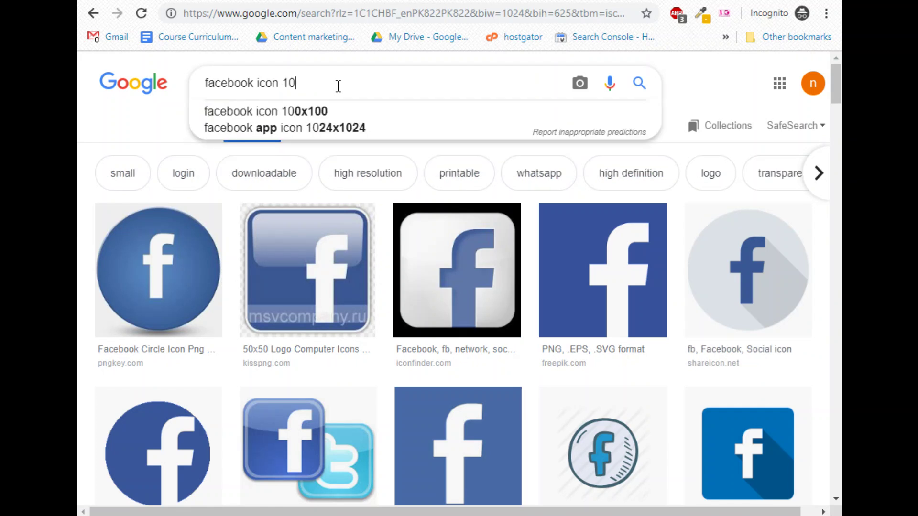
pyautogui.write('*10')
pyautogui.press('Return')
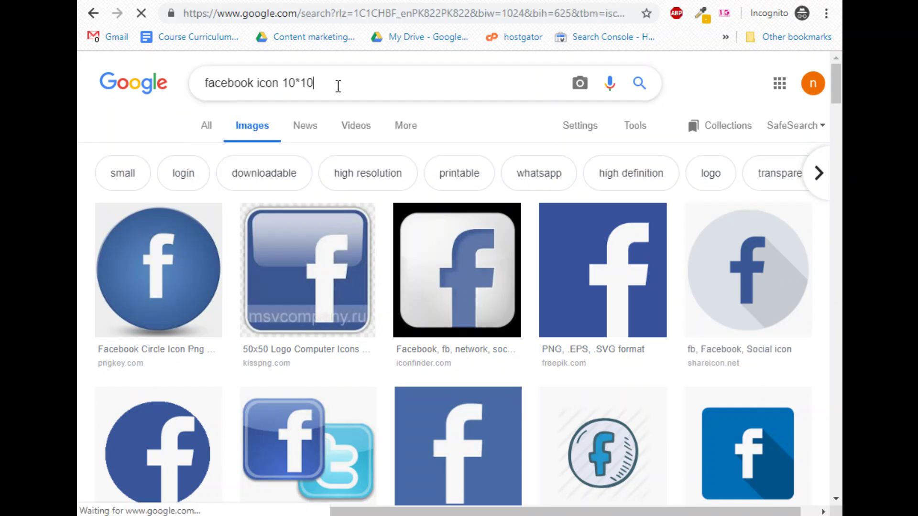
pyautogui.scroll(-4, 187, 360)
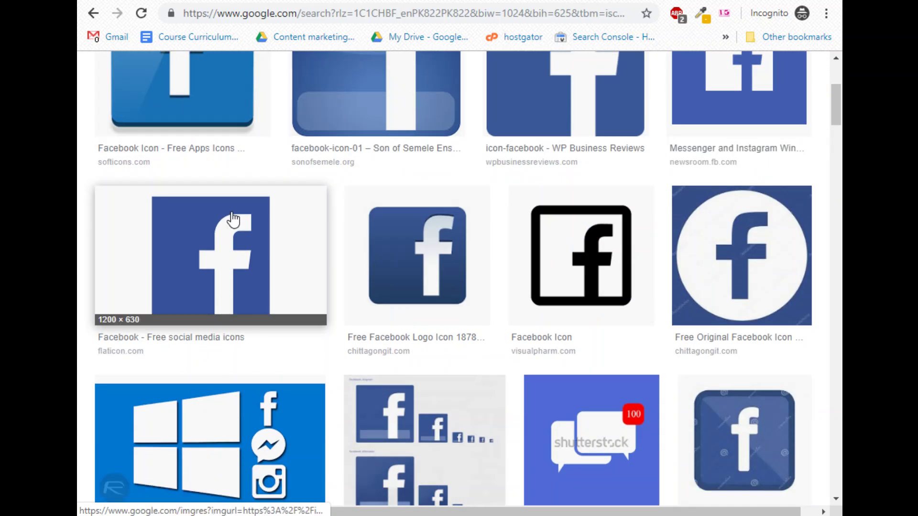
pyautogui.click(234, 218)
pyautogui.click(580, 356)
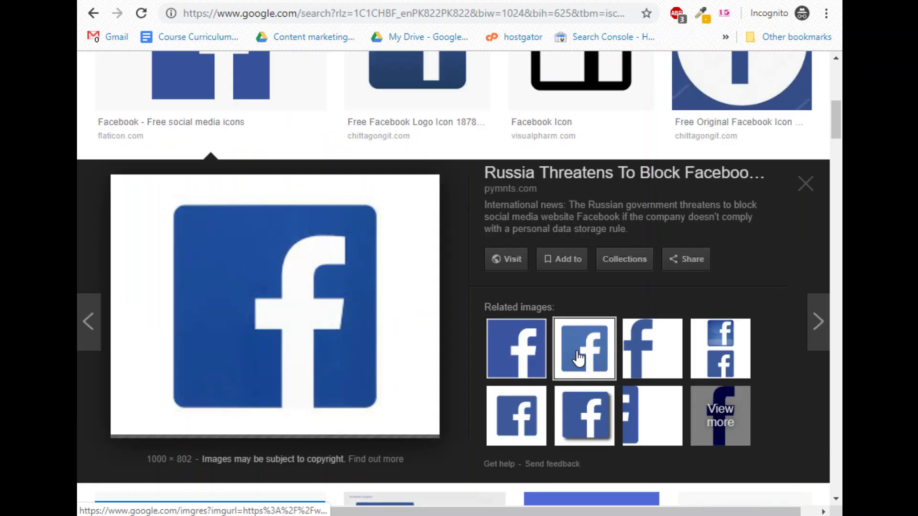
pyautogui.click(537, 423)
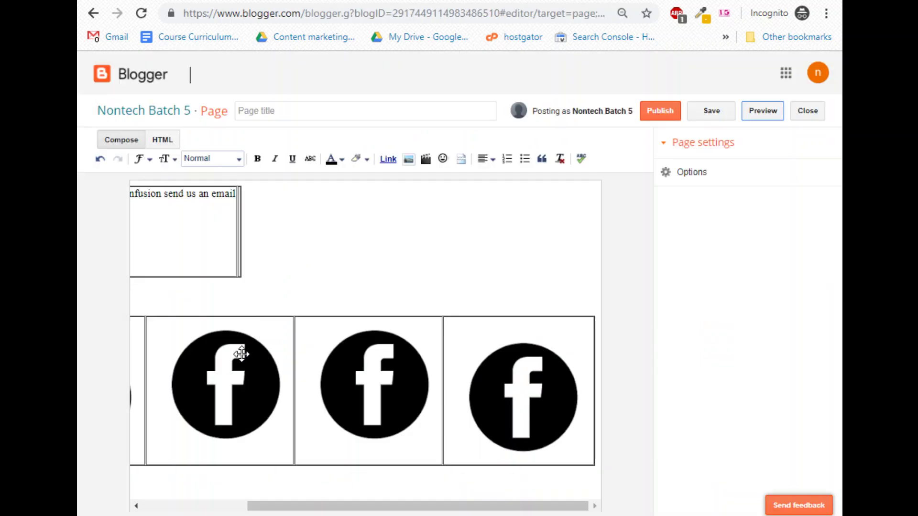
pyautogui.click(193, 348)
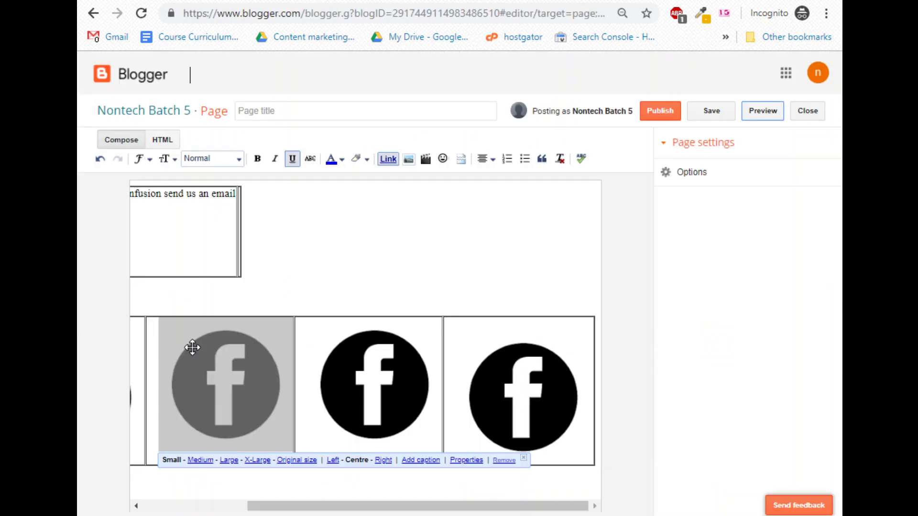
# Delete the extra right-hand Facebook icon so the row holds three icons.
pyautogui.click(504, 360)
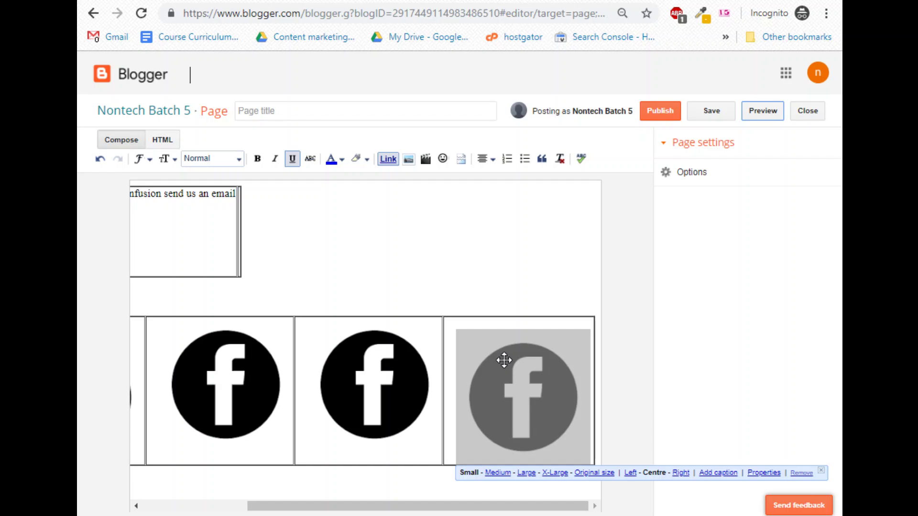
pyautogui.moveTo(221, 404); pyautogui.dragTo(479, 400)
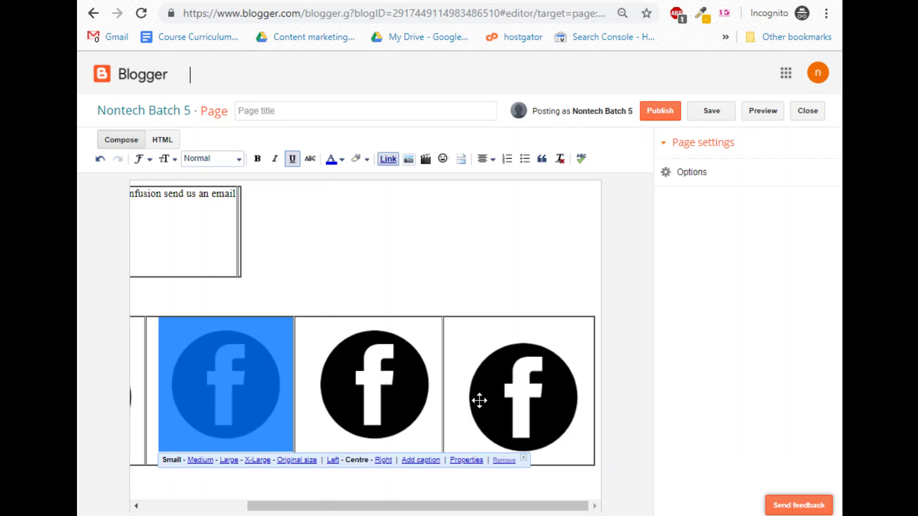
pyautogui.click(560, 406)
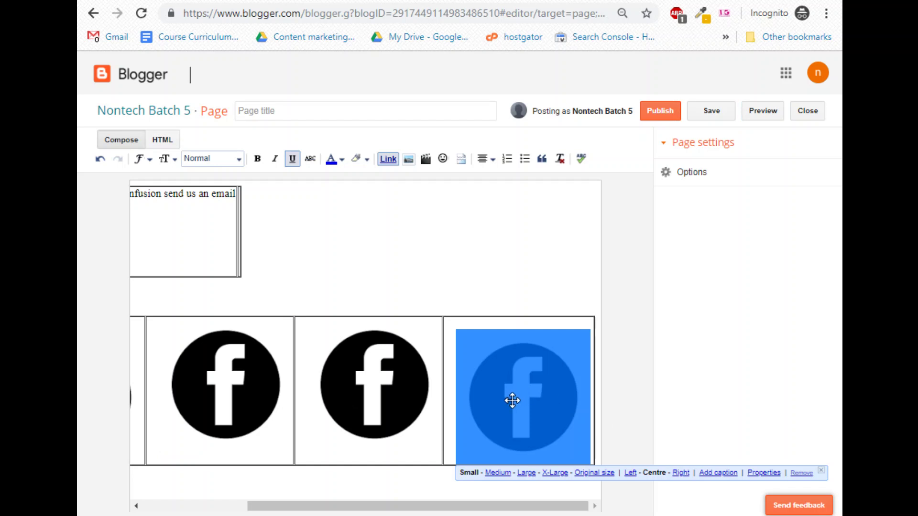
pyautogui.click(333, 410)
pyautogui.click(240, 405)
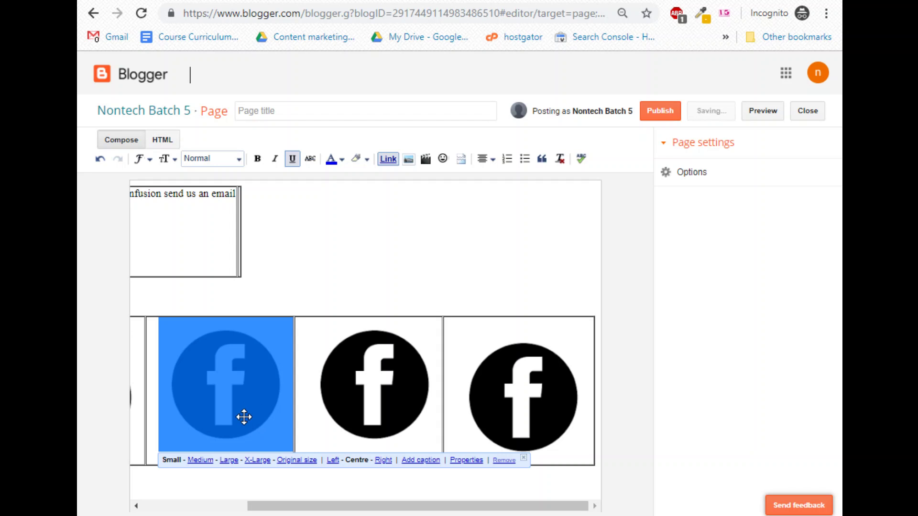
pyautogui.click(344, 404)
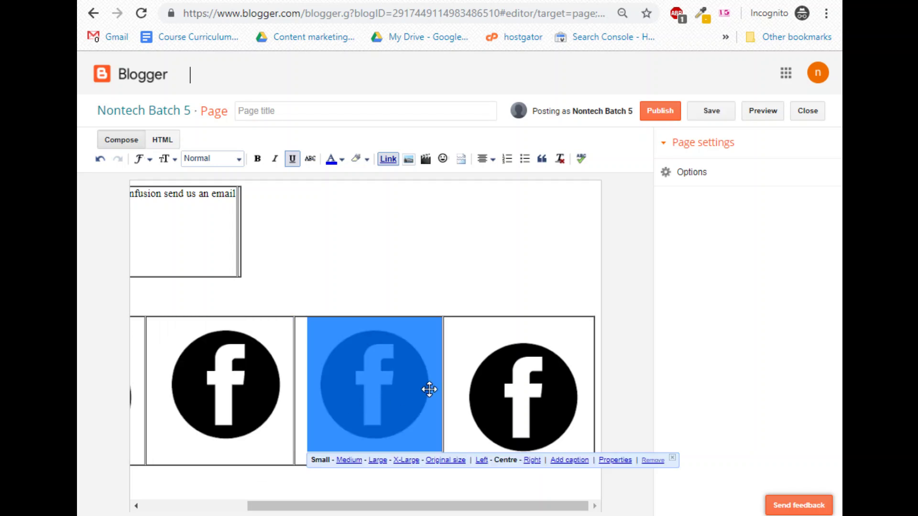
pyautogui.click(554, 407)
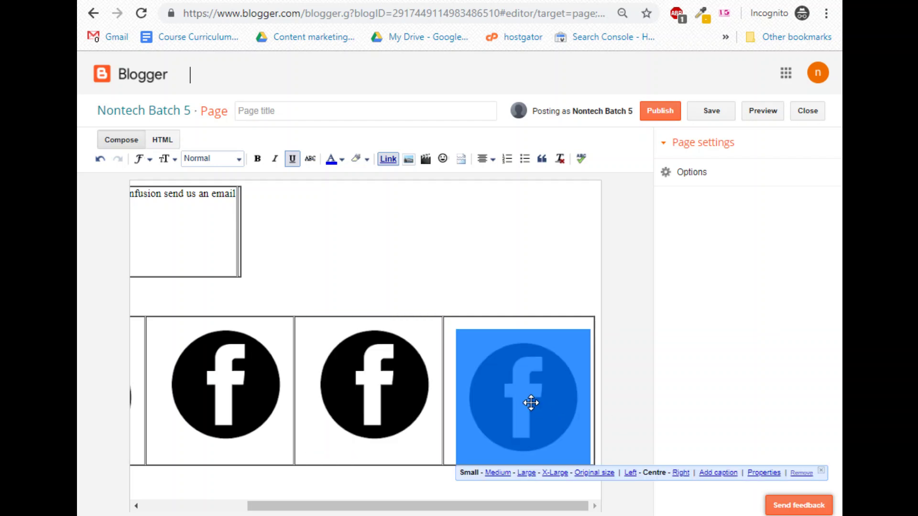
pyautogui.moveTo(531, 402); pyautogui.dragTo(551, 393)
pyautogui.click(802, 473)
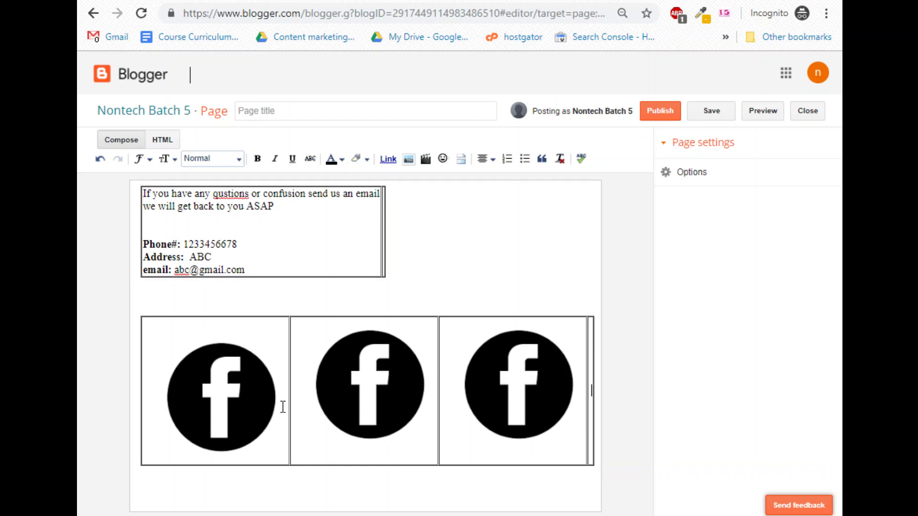
# Remove the existing link from the first Facebook icon.
pyautogui.click(209, 388)
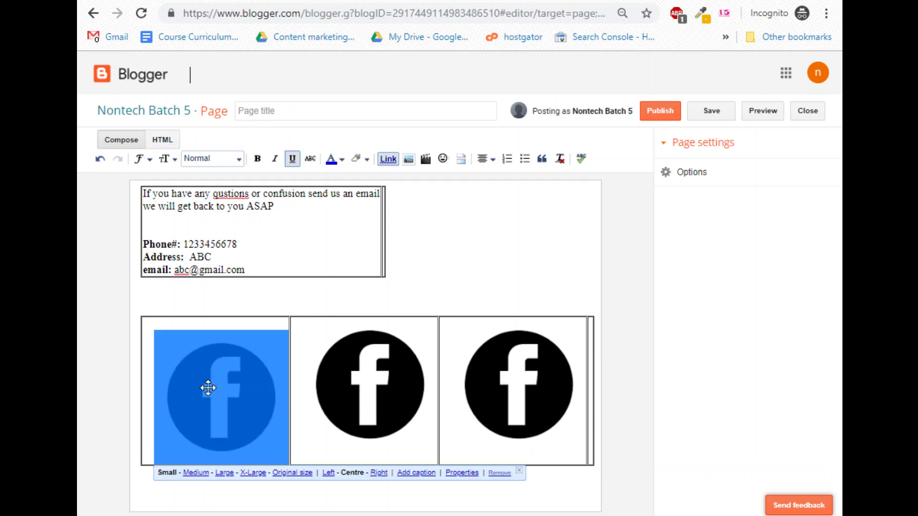
pyautogui.click(383, 157)
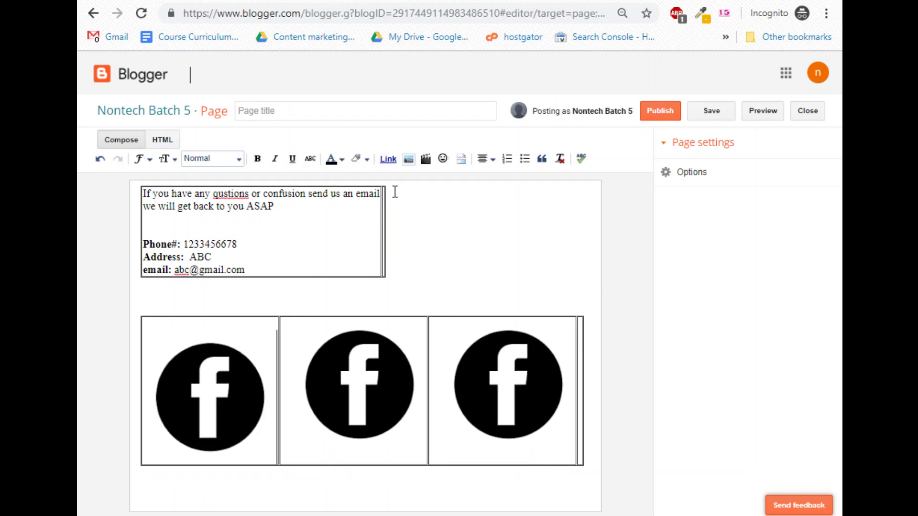
pyautogui.moveTo(209, 417); pyautogui.dragTo(207, 424)
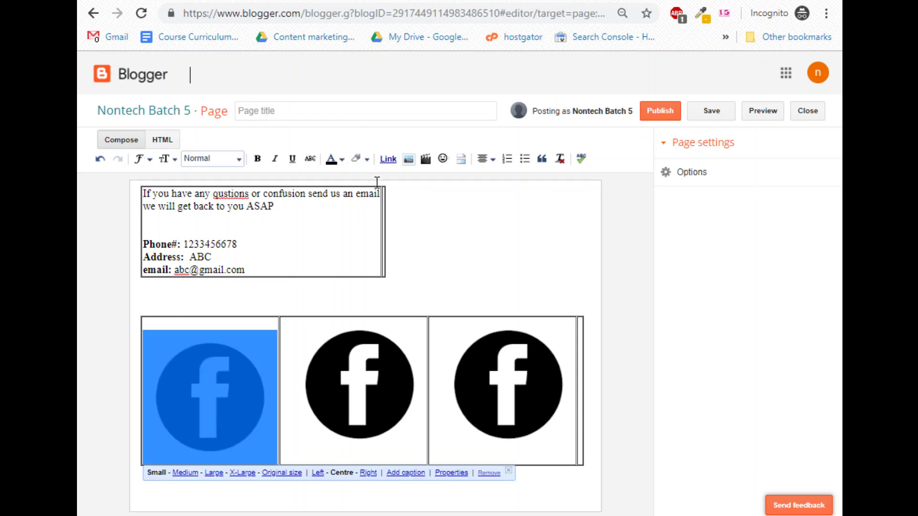
pyautogui.click(385, 160)
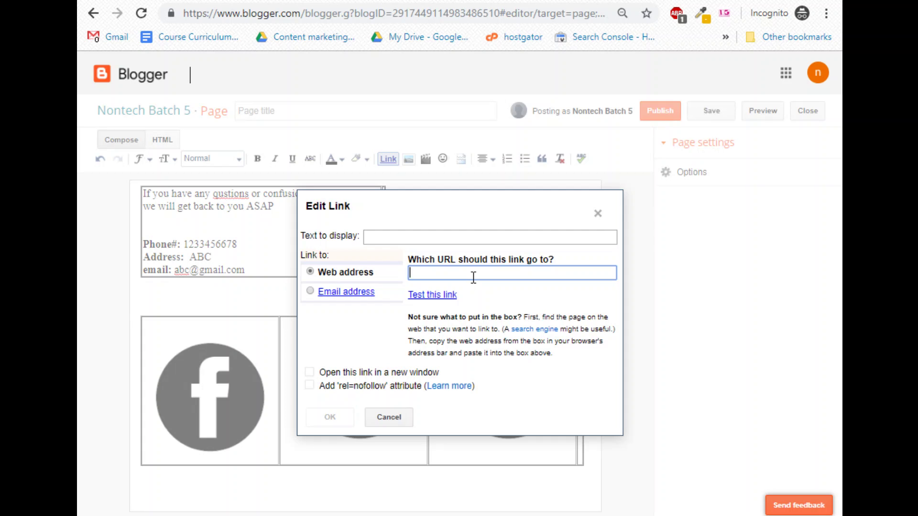
pyautogui.click(599, 214)
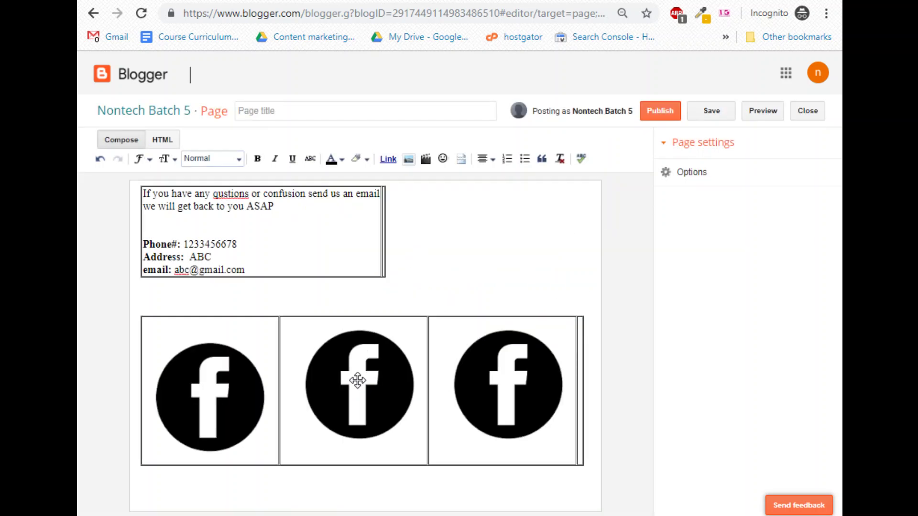
# Link the first Facebook icon to the copied page address.
pyautogui.click(210, 404)
pyautogui.click(391, 158)
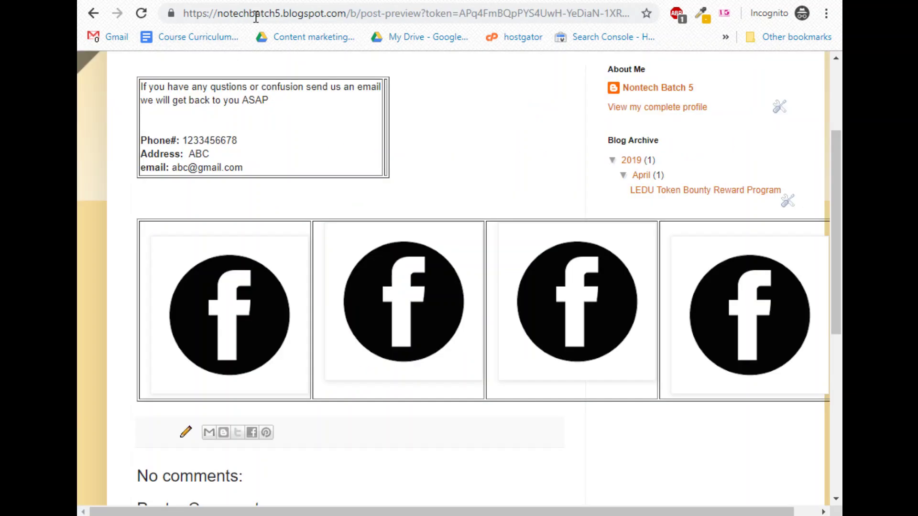
pyautogui.click(195, 10)
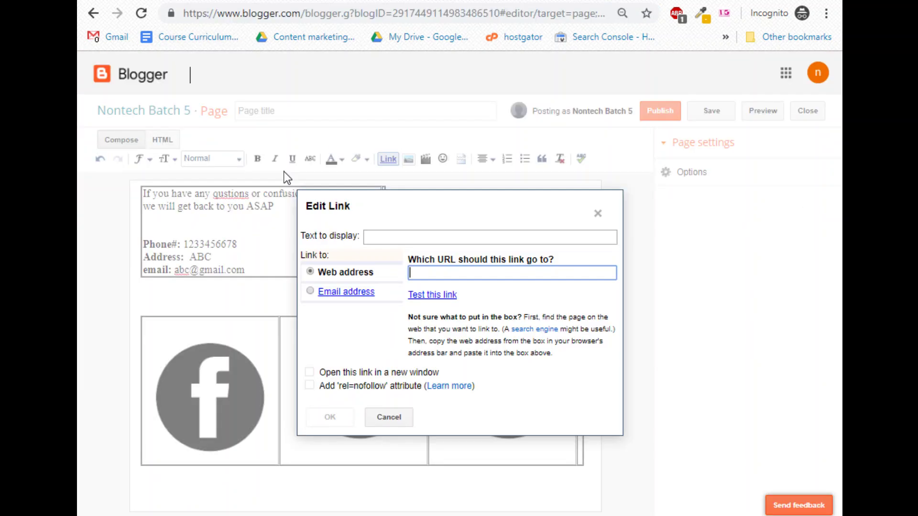
pyautogui.hotkey('ctrl', 'v')
pyautogui.click(340, 420)
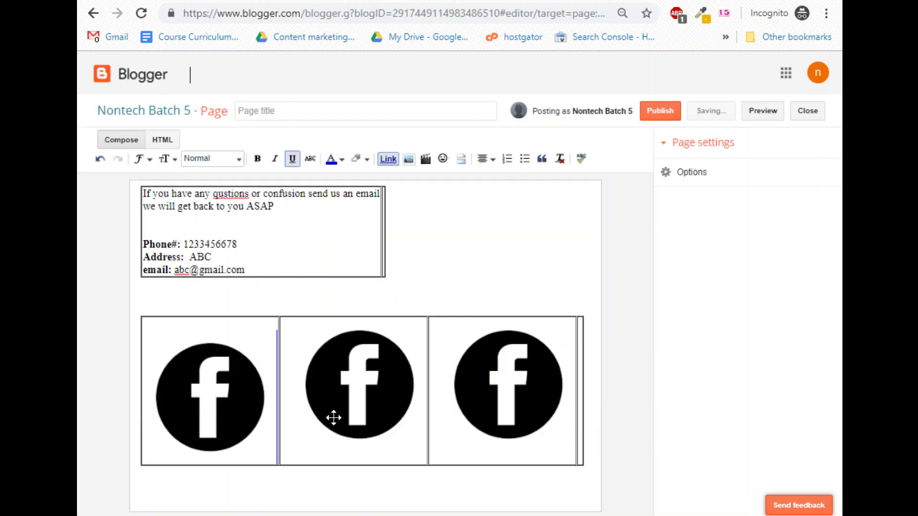
pyautogui.click(269, 485)
pyautogui.click(181, 363)
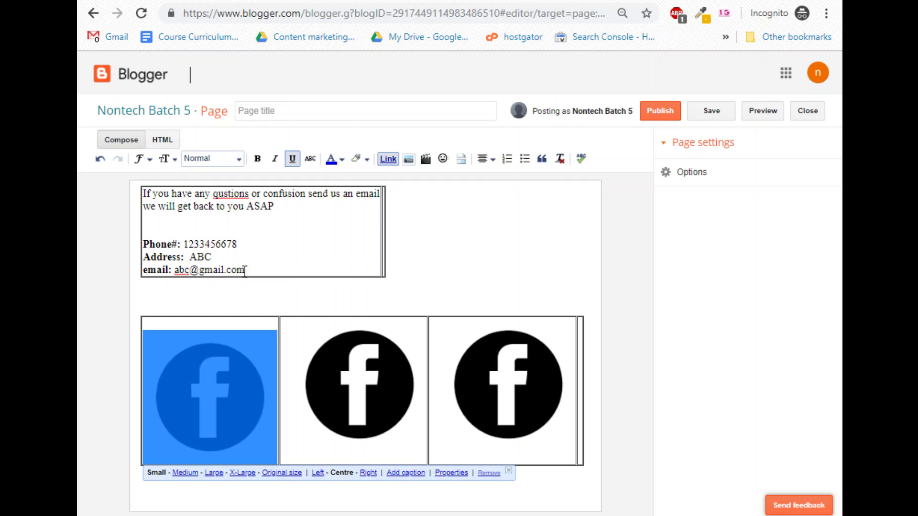
# Replace the email address's old link with the copied blog page address.
pyautogui.moveTo(244, 270); pyautogui.dragTo(179, 276)
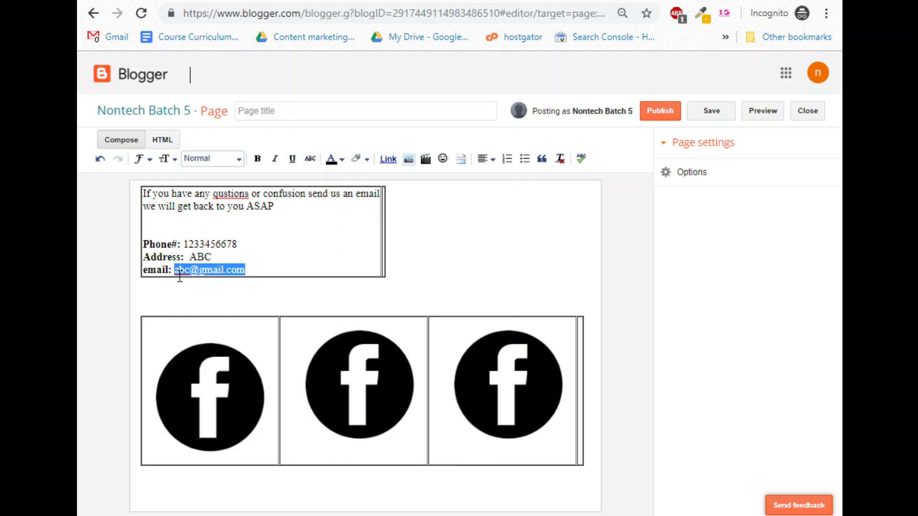
pyautogui.click(387, 159)
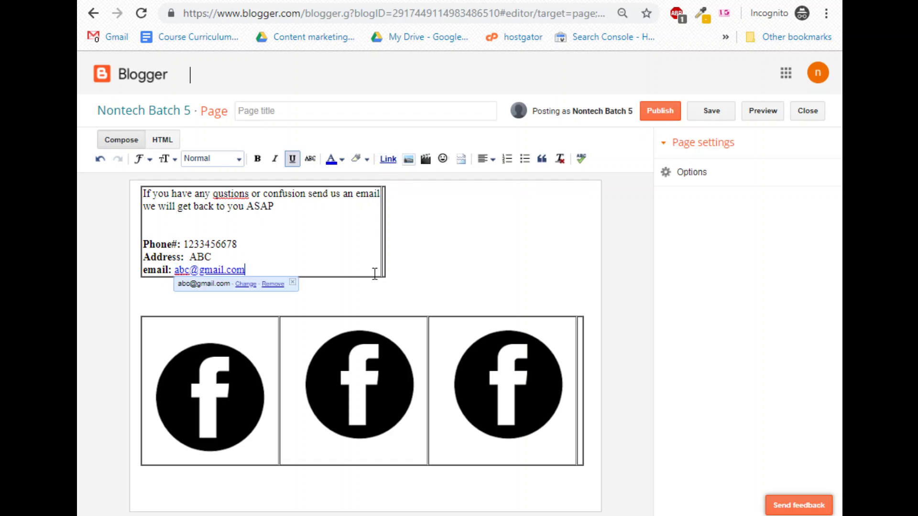
pyautogui.moveTo(246, 269); pyautogui.dragTo(175, 271)
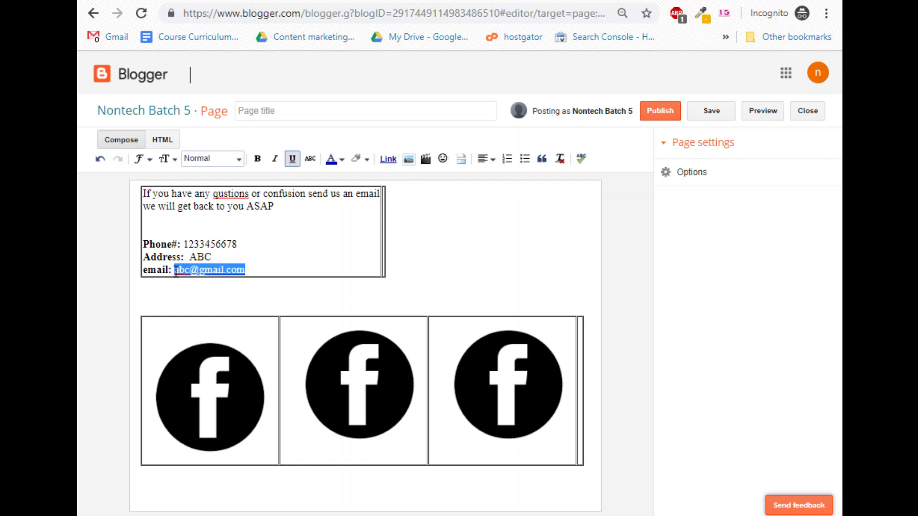
pyautogui.click(388, 158)
pyautogui.moveTo(247, 270); pyautogui.dragTo(174, 271)
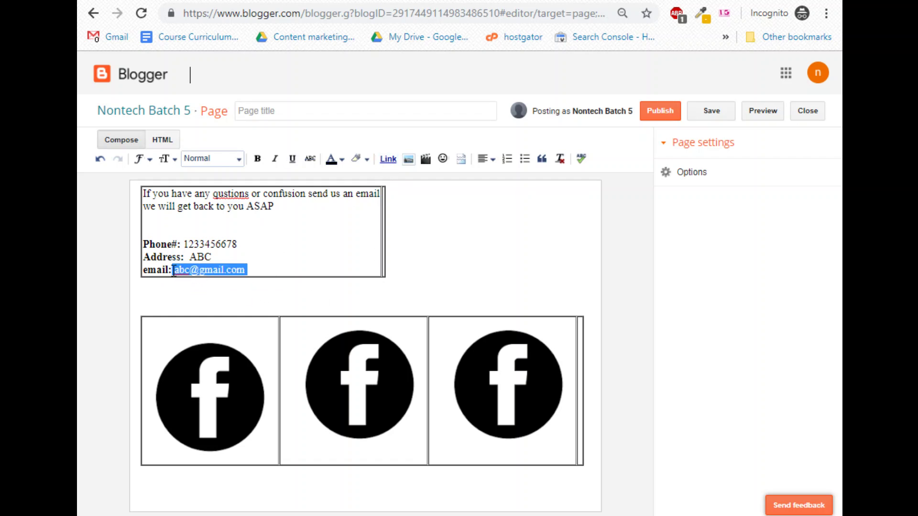
pyautogui.click(387, 159)
pyautogui.hotkey('ctrl', 'v')
pyautogui.click(328, 415)
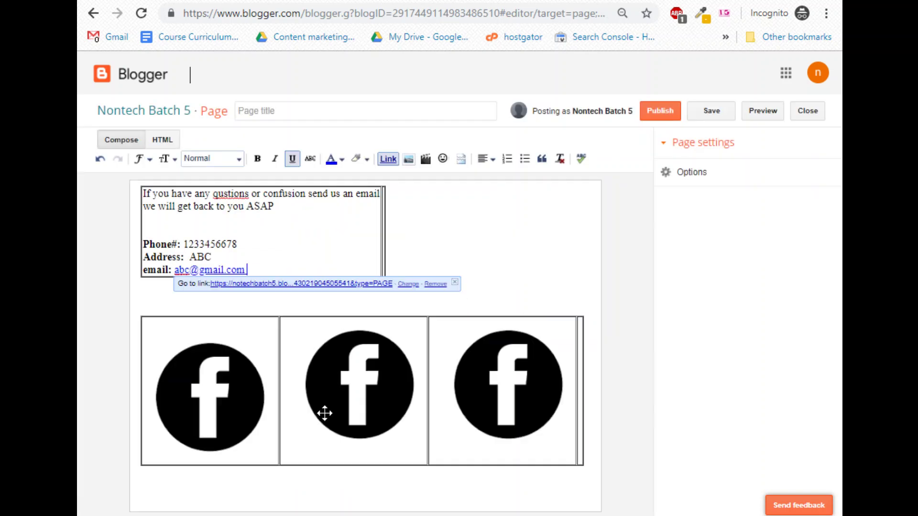
# Preview the page, close the preview, and open the live page via View in All pages.
pyautogui.click(765, 114)
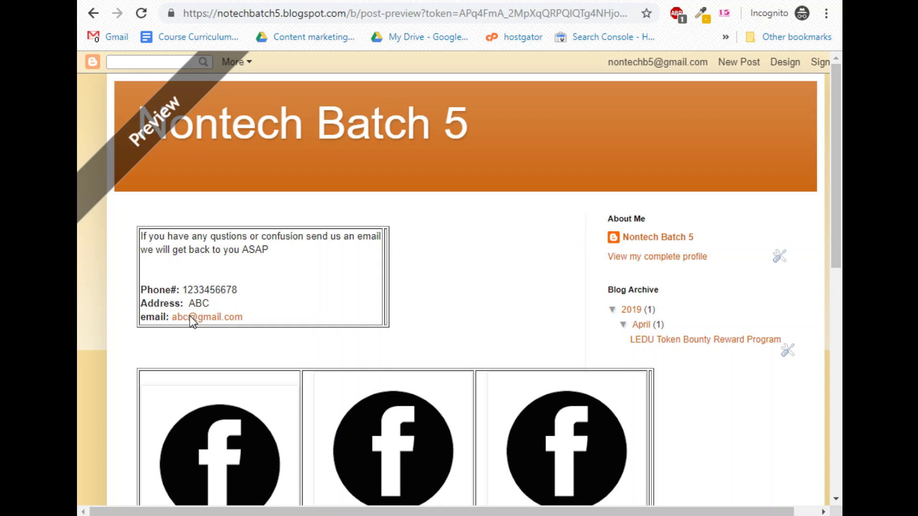
pyautogui.hotkey('ctrl', 'w')
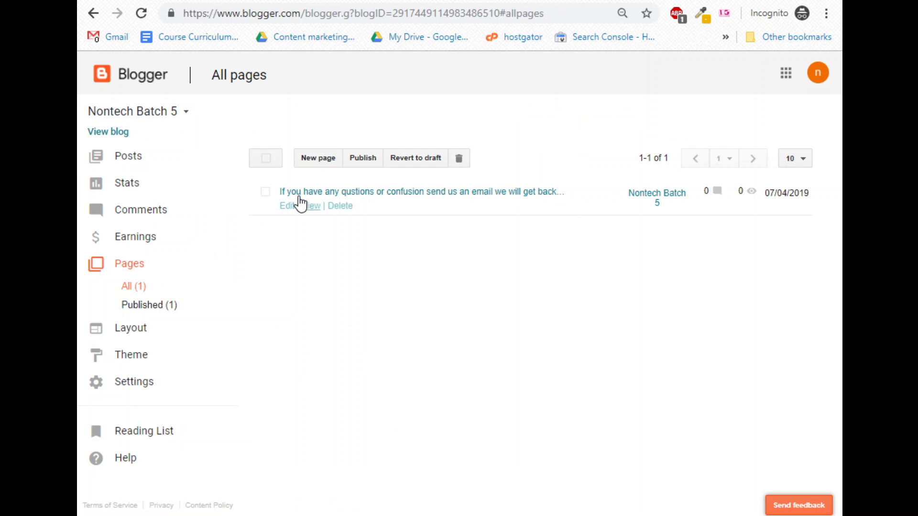
pyautogui.click(310, 206)
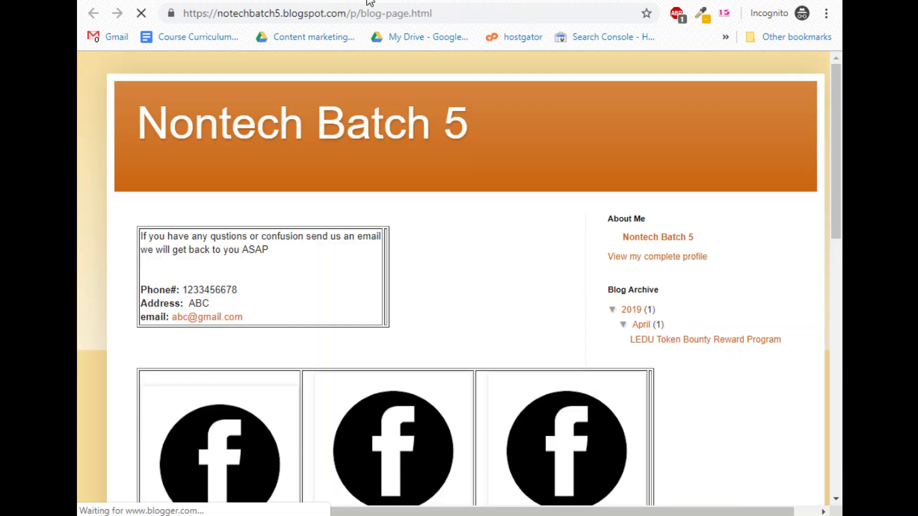
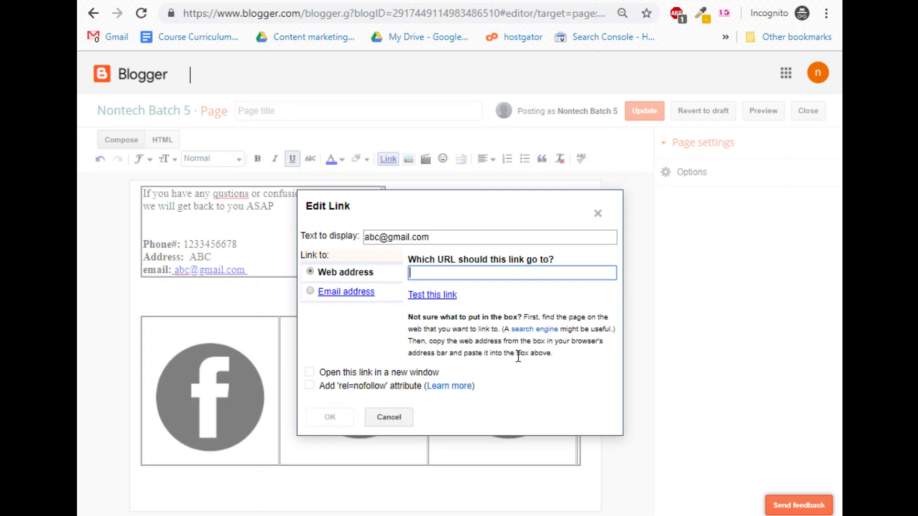
# Close Edit Link, delete the third Facebook icon, and switch to the HTML view.
pyautogui.click(597, 213)
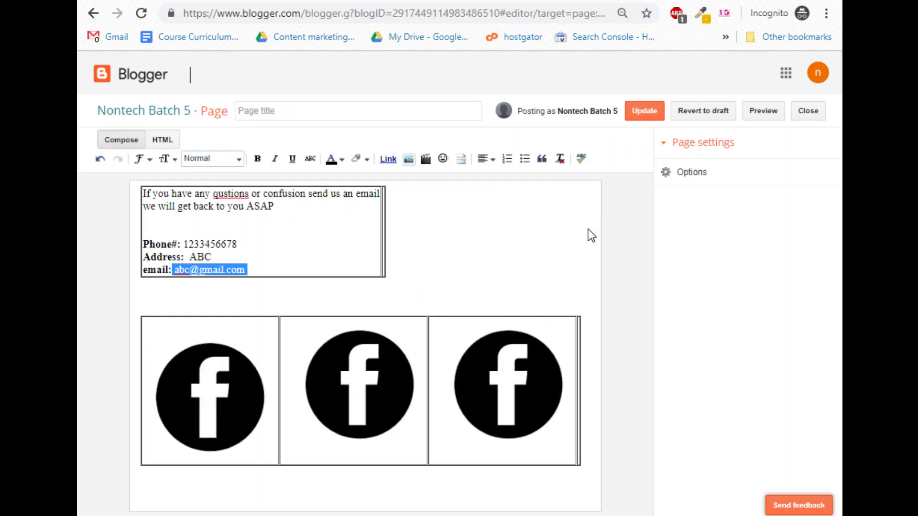
pyautogui.click(380, 255)
pyautogui.click(338, 426)
pyautogui.click(496, 373)
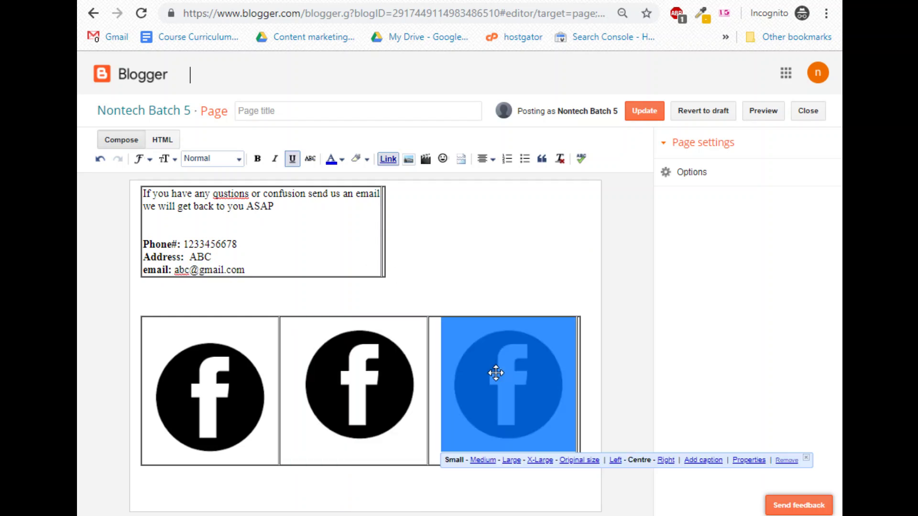
pyautogui.click(371, 414)
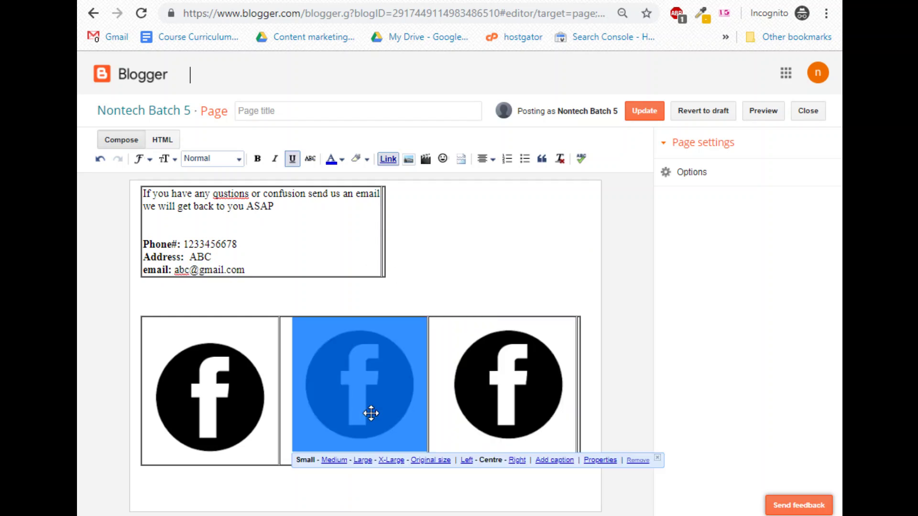
pyautogui.click(553, 387)
pyautogui.click(788, 461)
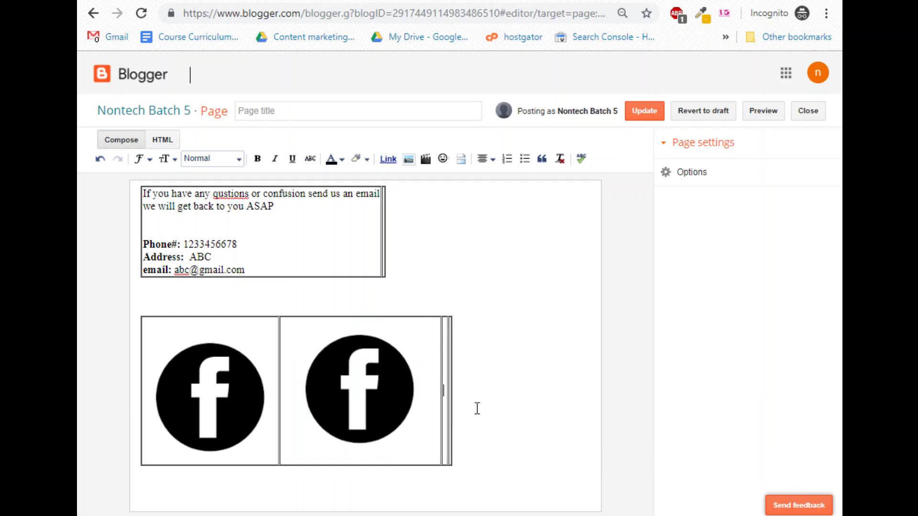
pyautogui.click(373, 403)
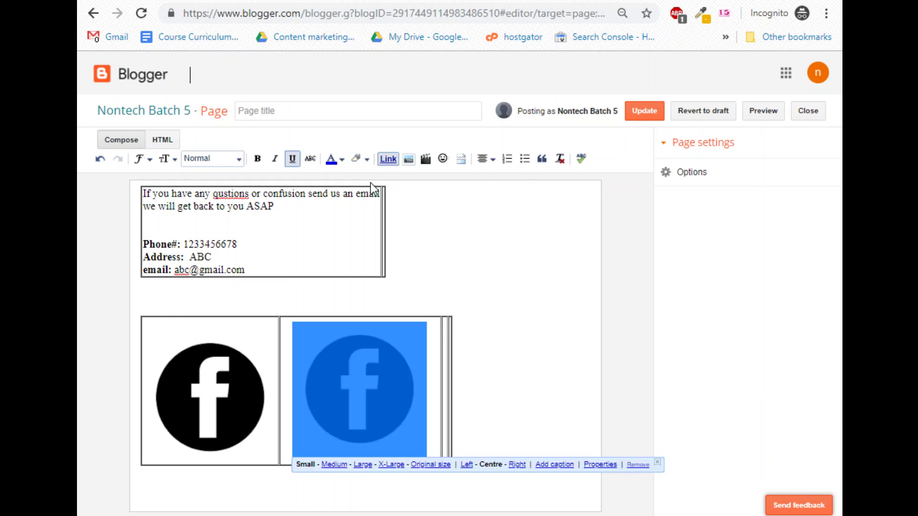
pyautogui.click(162, 140)
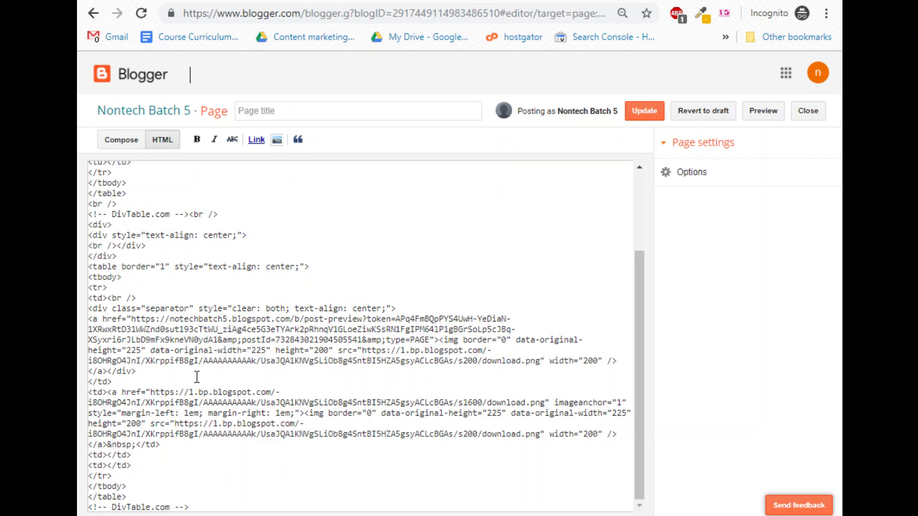
# Delete the Facebook icons table code down to the DivTable comment and return to Compose.
pyautogui.moveTo(203, 508); pyautogui.dragTo(78, 269)
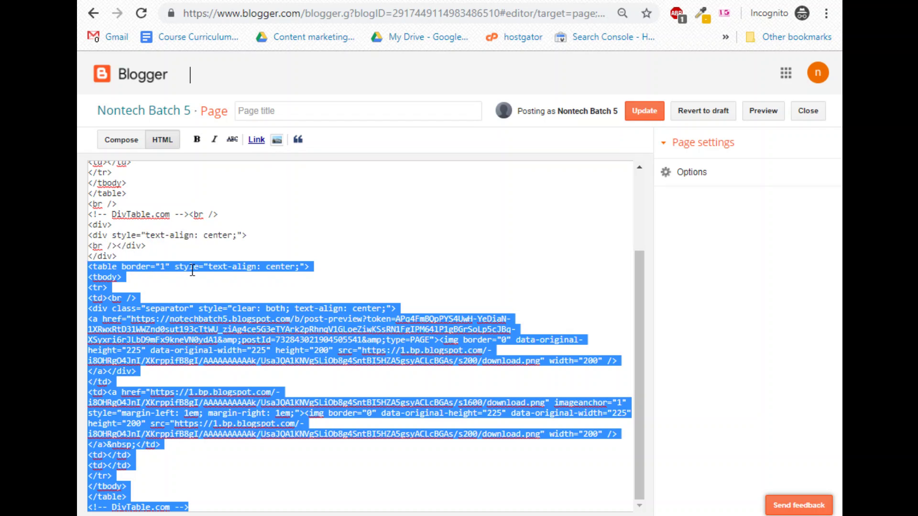
pyautogui.press('Delete')
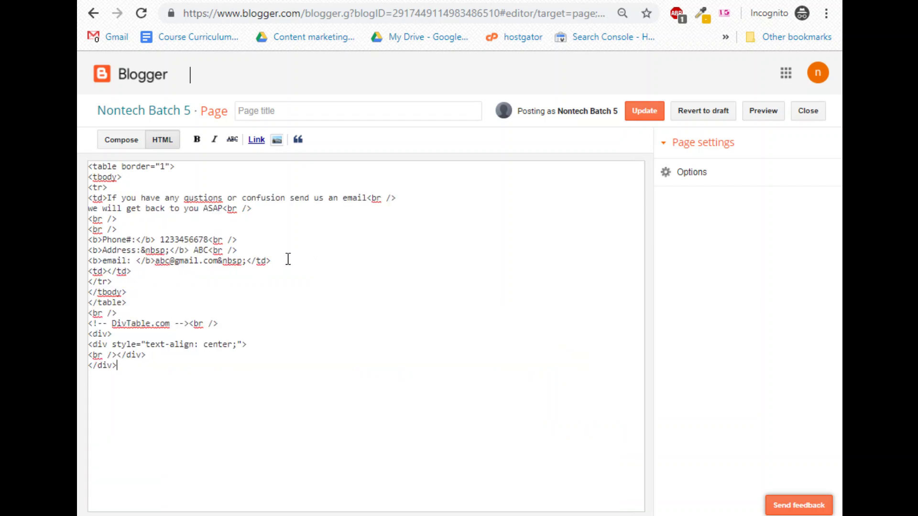
pyautogui.click(106, 144)
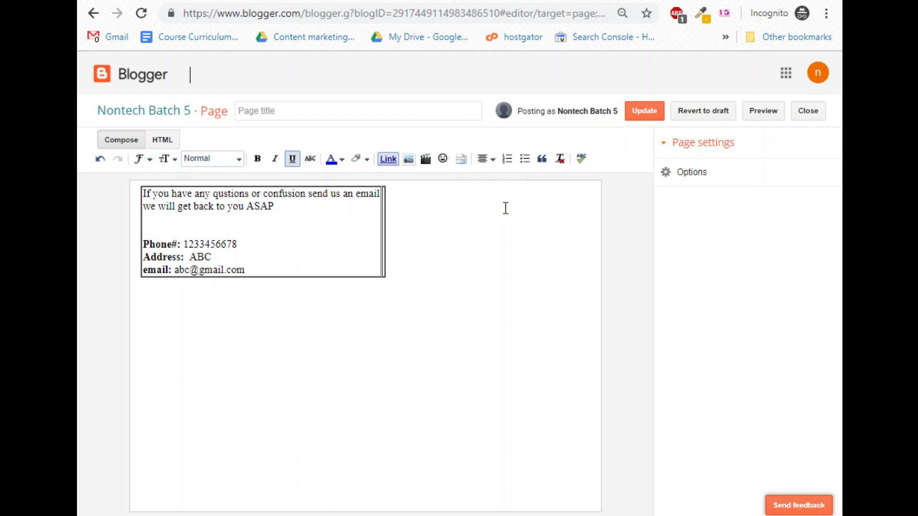
# Expand the page's Options settings and place the caret in the contact table.
pyautogui.click(694, 178)
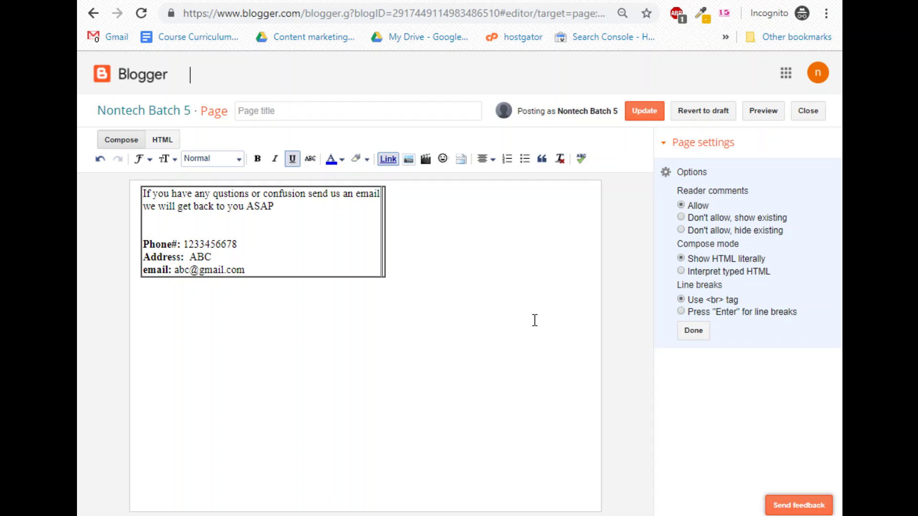
pyautogui.click(310, 250)
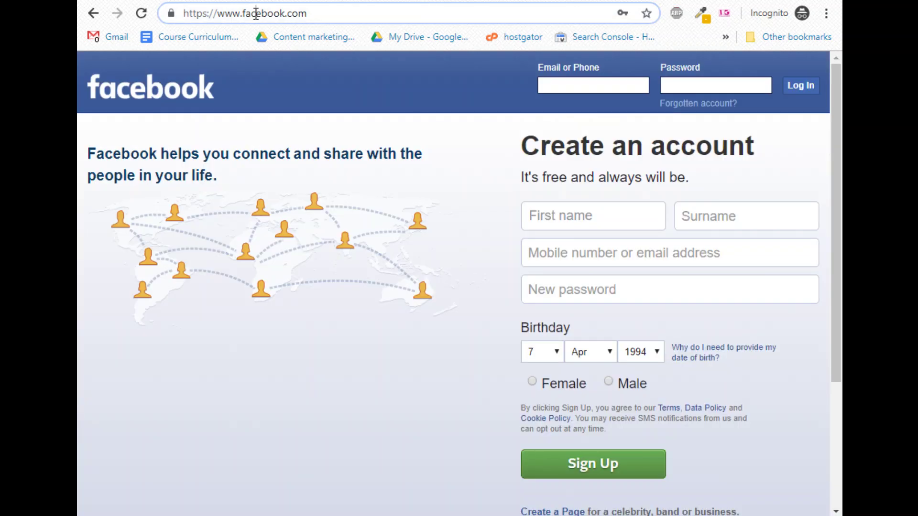
# Search Google for 'generate html tables' and scroll the results to the DivTable generator.
pyautogui.click(256, 14)
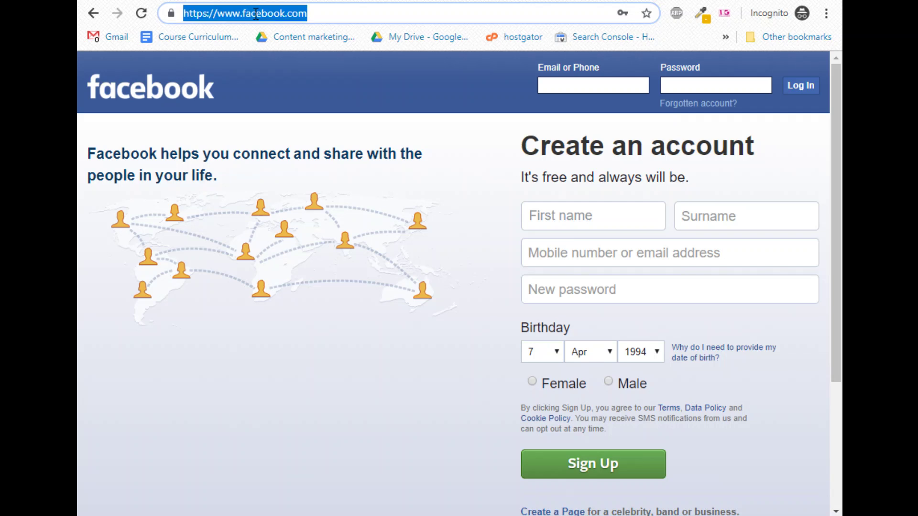
pyautogui.write('ge')
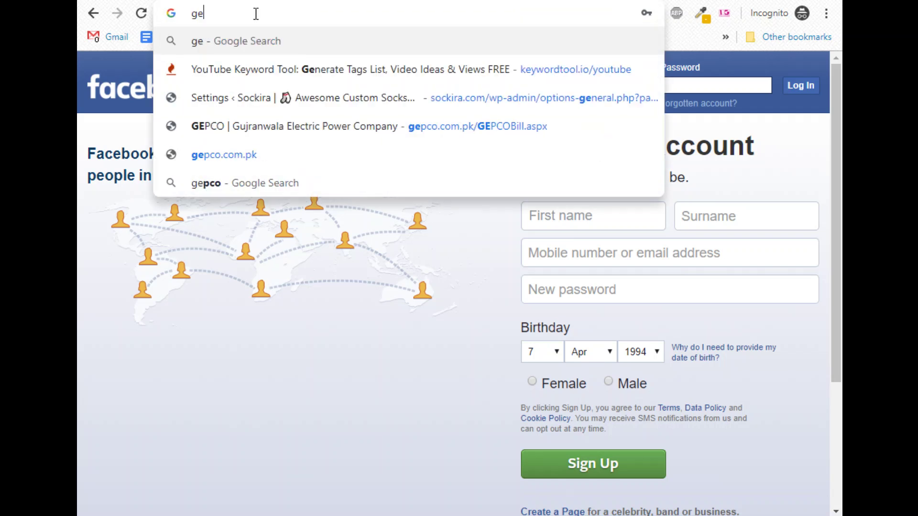
pyautogui.write('nerate html tables')
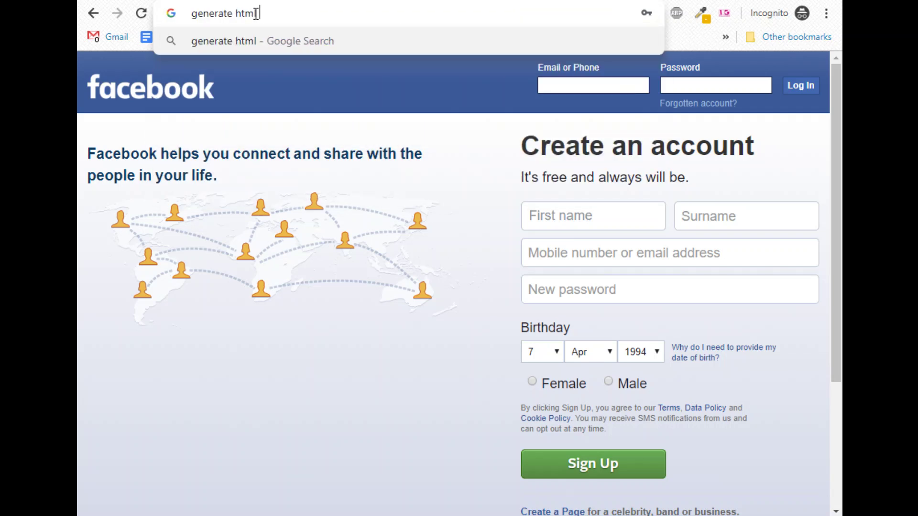
pyautogui.press('Return')
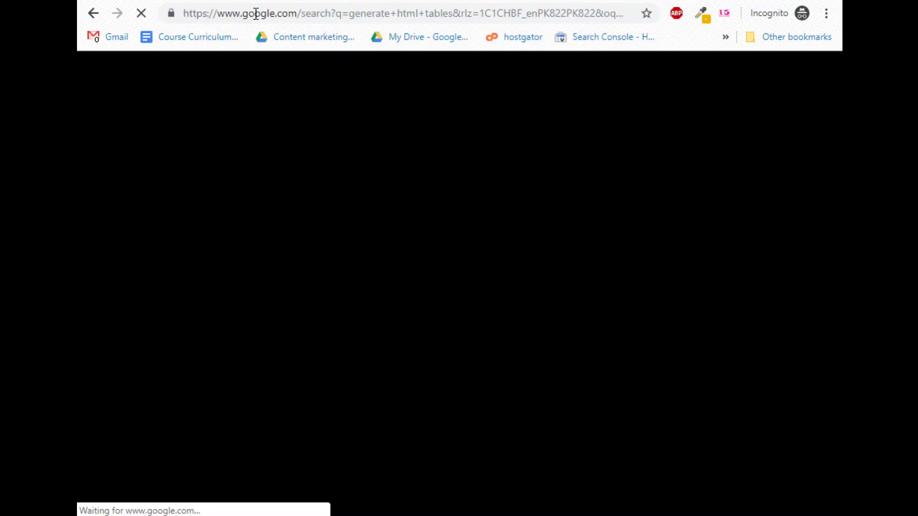
pyautogui.scroll(-3, 263, 362)
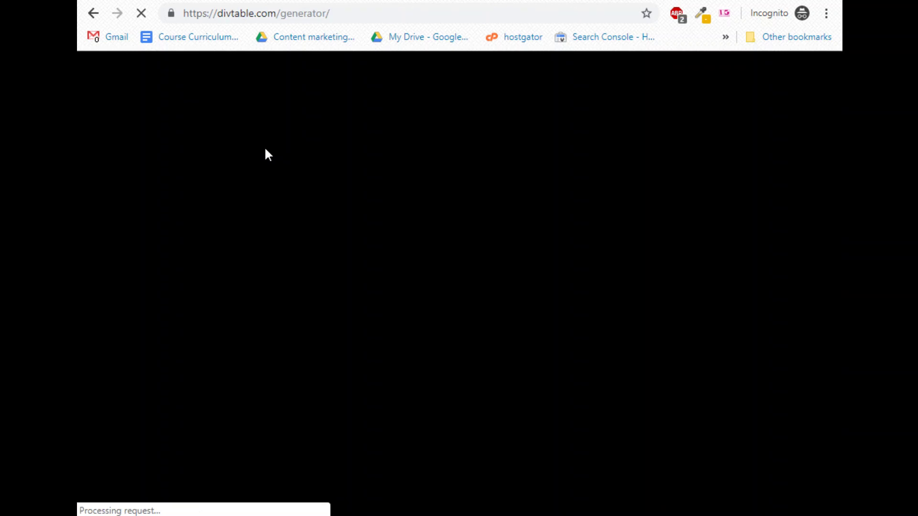
pyautogui.scroll(-5, 213, 267)
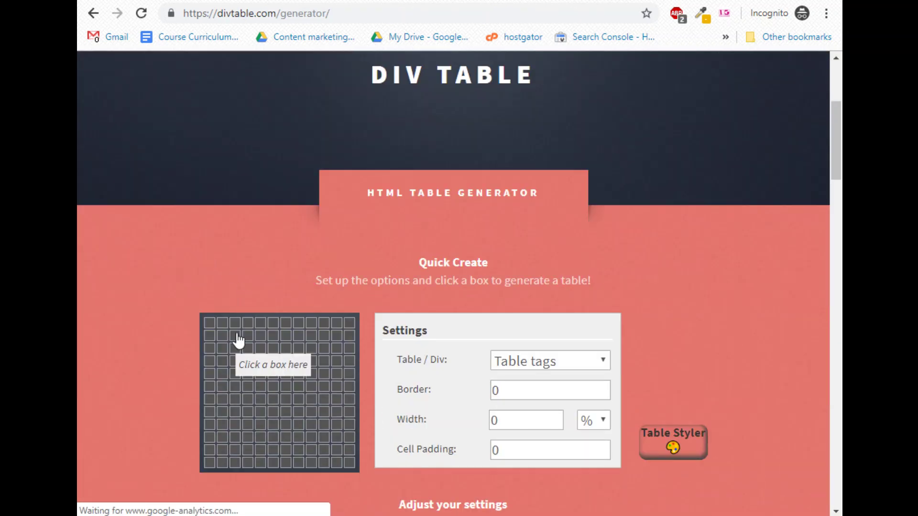
# Generate a 2x1 table on DivTable and duplicate its two cell lines in the code.
pyautogui.click(225, 328)
pyautogui.scroll(-5, 478, 335)
pyautogui.scroll(-2, 688, 346)
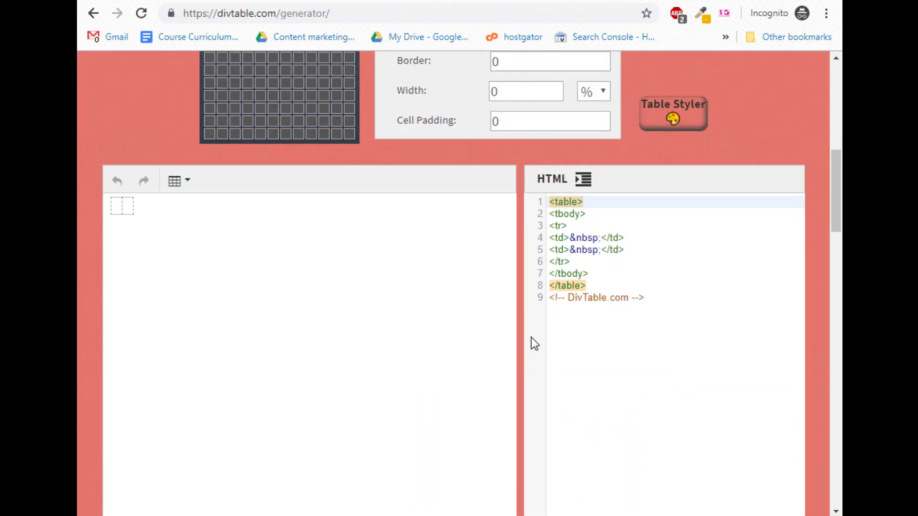
pyautogui.moveTo(555, 238); pyautogui.dragTo(634, 250)
pyautogui.click(635, 251)
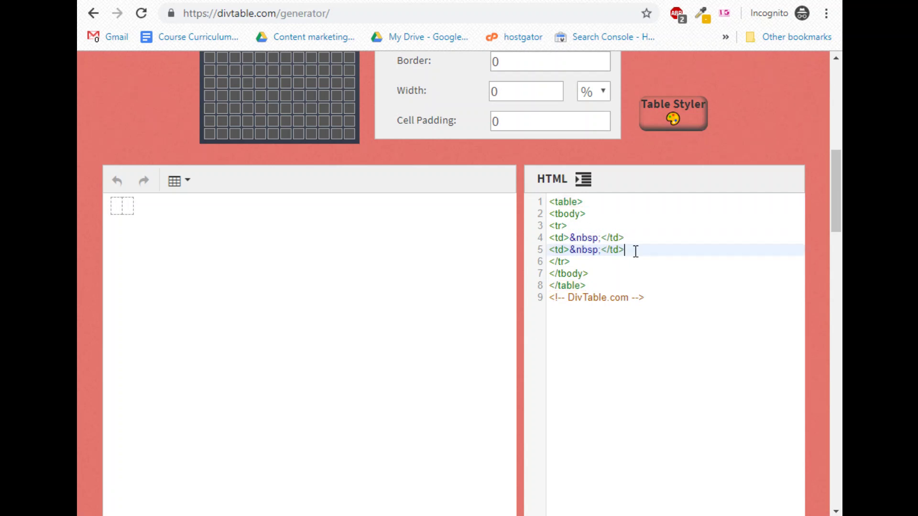
pyautogui.moveTo(635, 250); pyautogui.dragTo(550, 238)
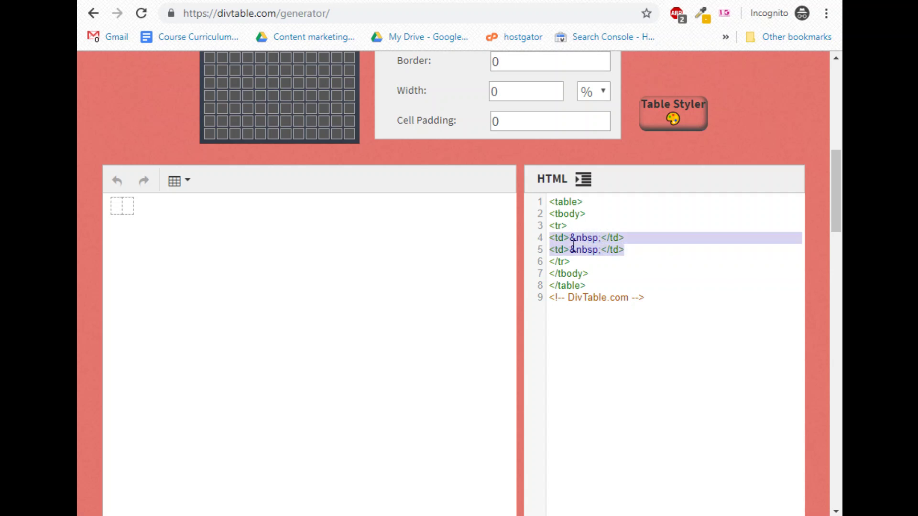
pyautogui.hotkey('ctrl', 'c')
pyautogui.click(643, 252)
pyautogui.press('Return')
pyautogui.hotkey('ctrl', 'v')
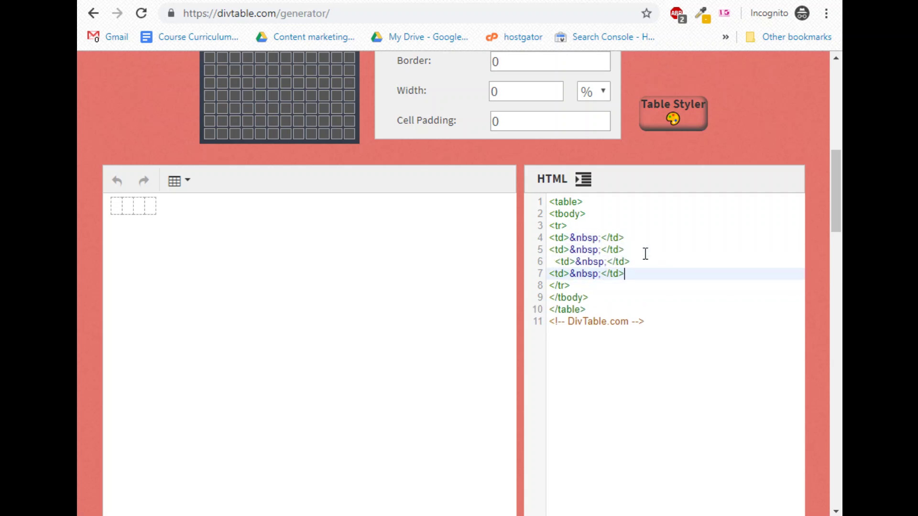
# Fix line 6's indent, undo the extra cells, and paste the complete two-cell table HTML.
pyautogui.click(554, 261)
pyautogui.press('BackSpace')
pyautogui.press('BackSpace')
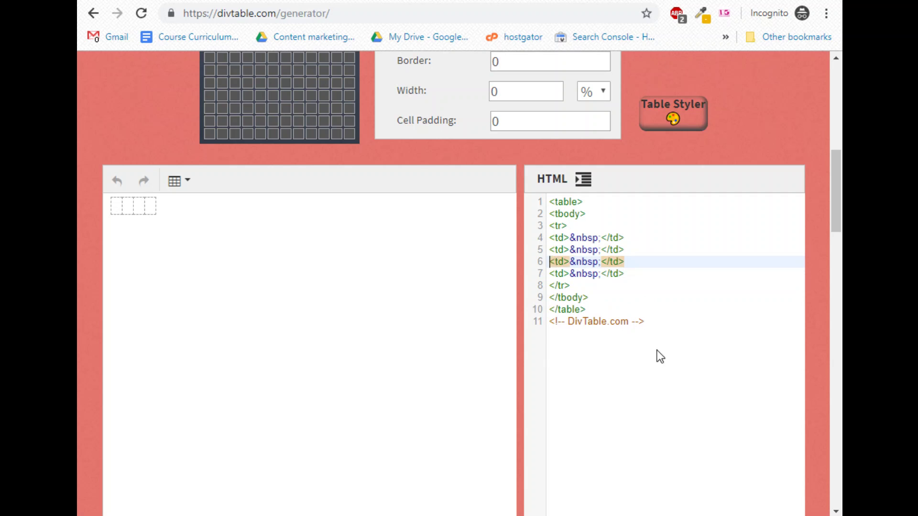
pyautogui.click(627, 362)
pyautogui.hotkey('ctrl', 'z')
pyautogui.hotkey('ctrl', 'z')
pyautogui.hotkey('ctrl', 'z')
pyautogui.hotkey('ctrl', 'z')
pyautogui.hotkey('ctrl', 'z')
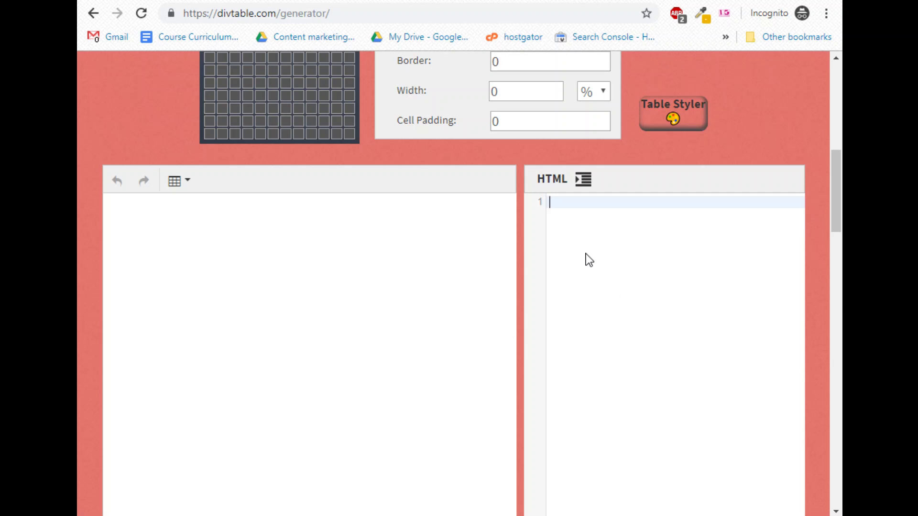
pyautogui.hotkey('ctrl', 'v')
pyautogui.click(614, 261)
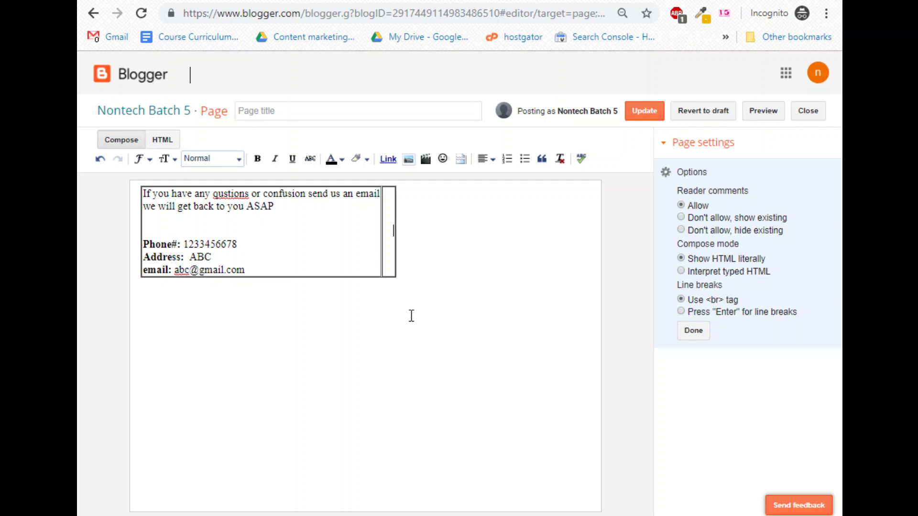
# Type the contact e-mail address into the new right cell.
pyautogui.write('should')
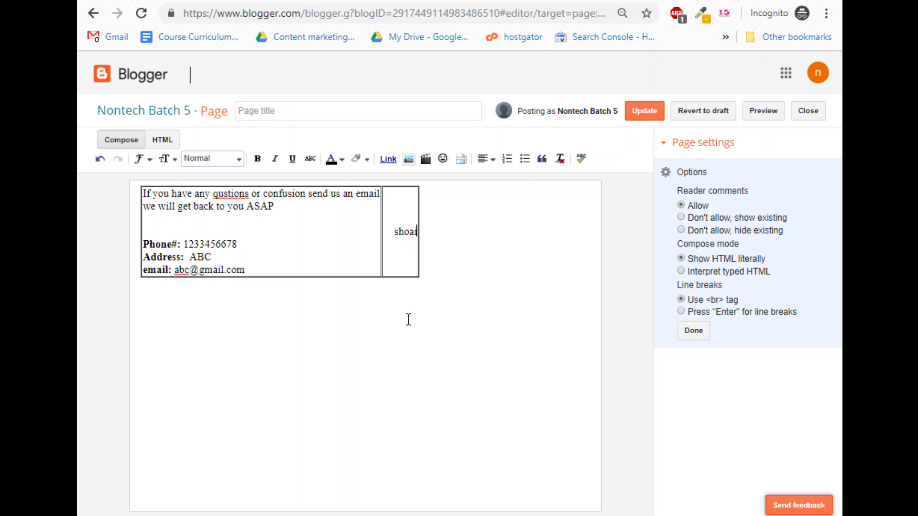
pyautogui.press('BackSpace')
pyautogui.press('BackSpace')
pyautogui.press('BackSpace')
pyautogui.press('BackSpace')
pyautogui.press('BackSpace')
pyautogui.press('BackSpace')
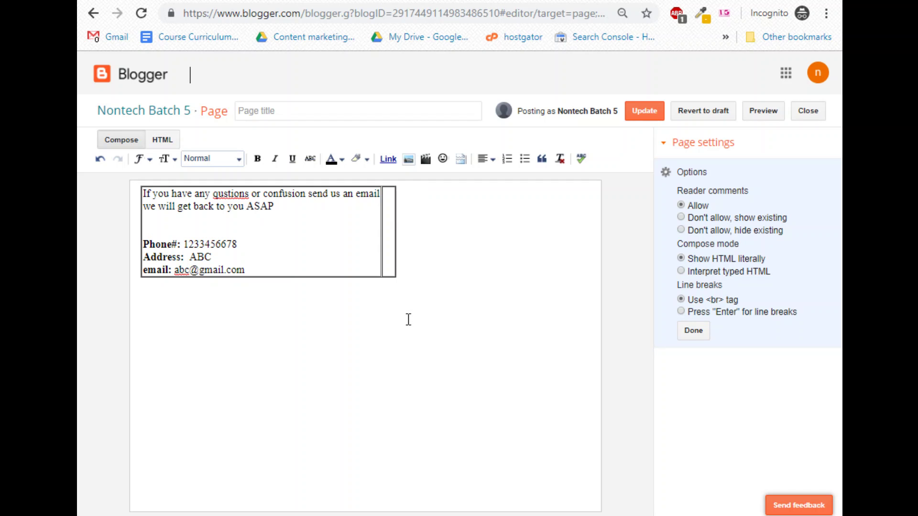
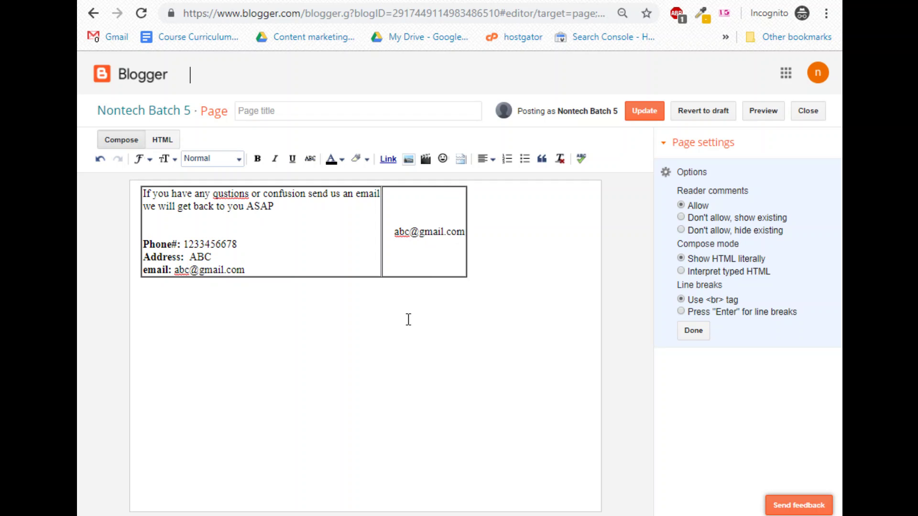
# Select the e-mail address, make it a link, and open its link settings.
pyautogui.moveTo(394, 232); pyautogui.dragTo(471, 234)
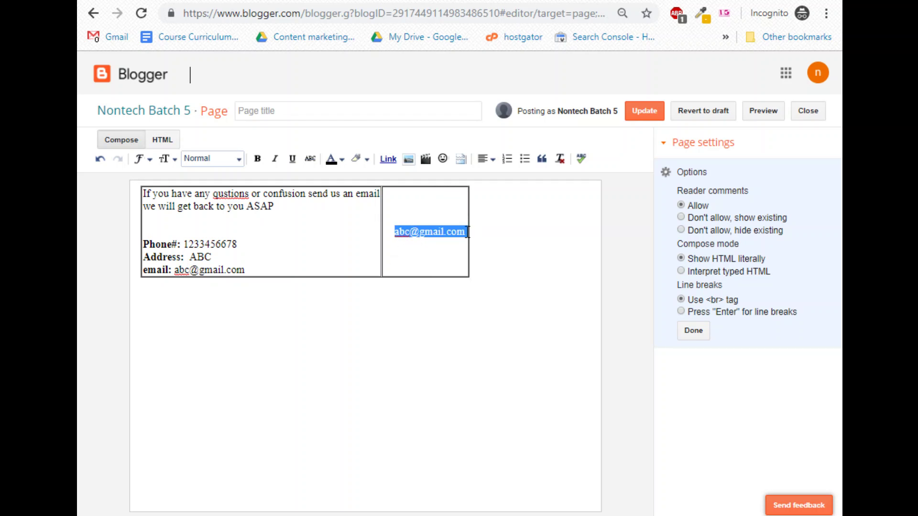
pyautogui.click(391, 160)
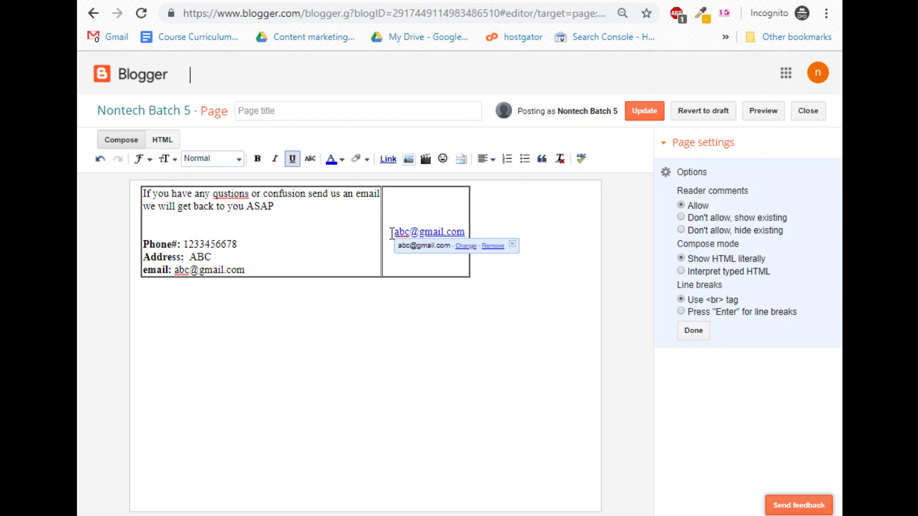
pyautogui.moveTo(389, 232); pyautogui.dragTo(466, 234)
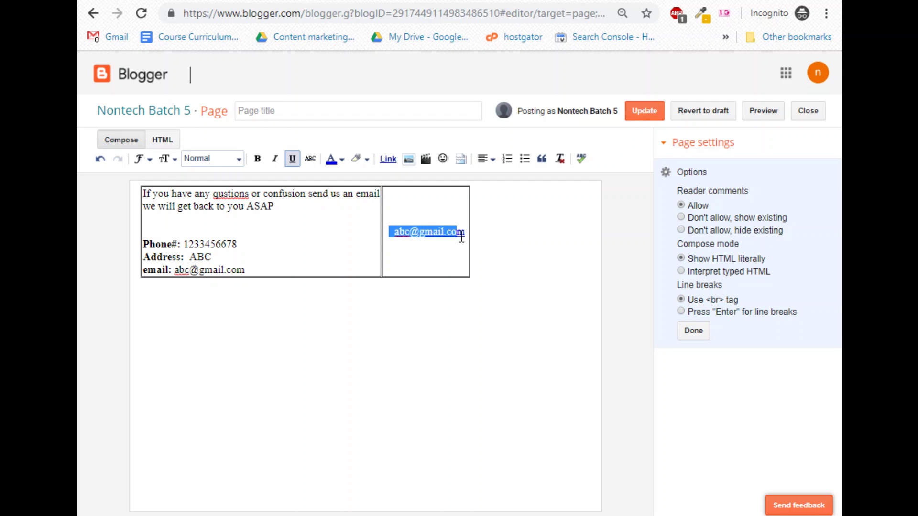
pyautogui.click(386, 160)
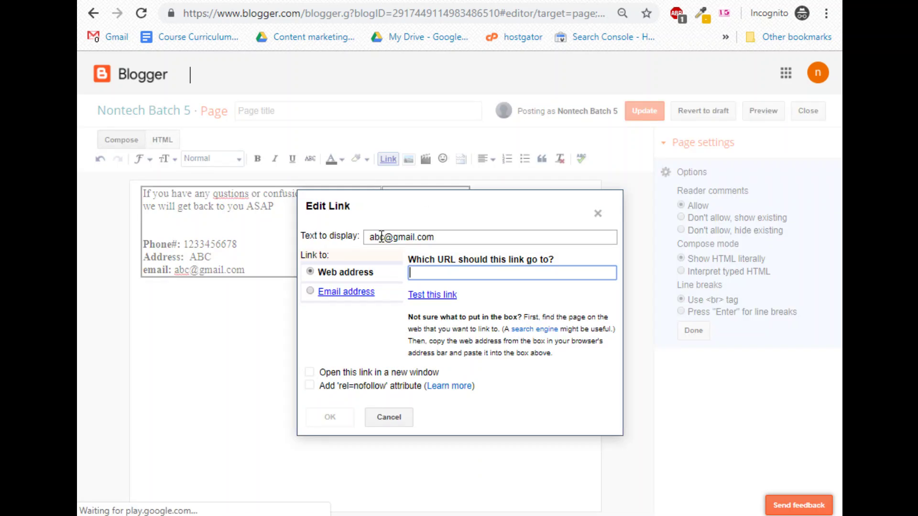
# Choose Email address in Edit Link, then close the dialog without applying it.
pyautogui.click(310, 292)
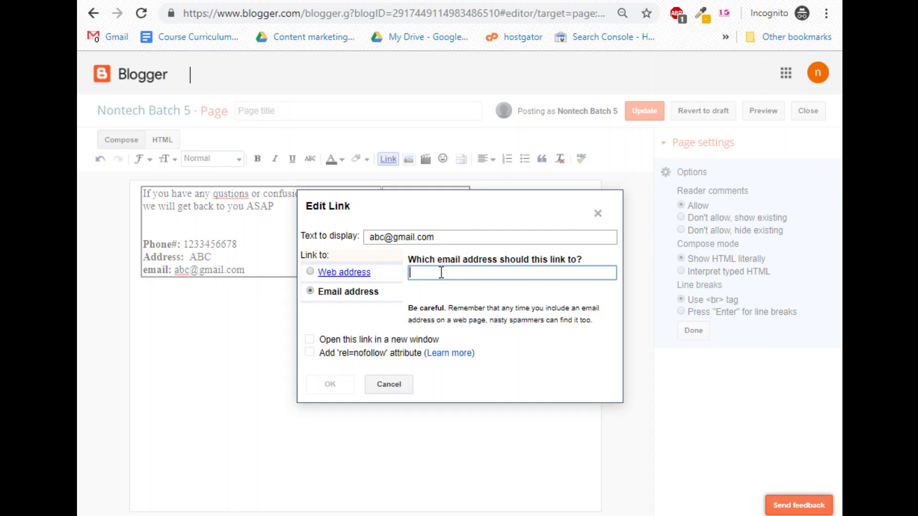
pyautogui.click(597, 213)
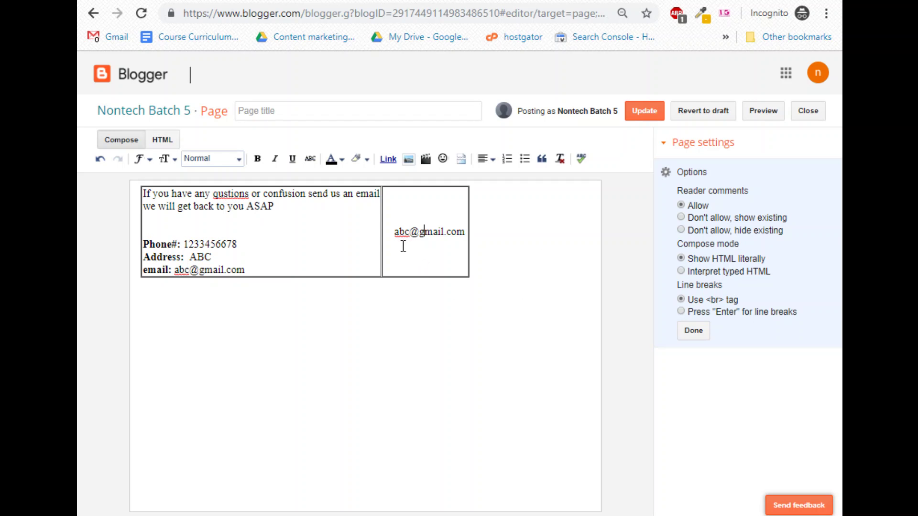
# Select the whole e-mail address and open its link settings.
pyautogui.moveTo(393, 233); pyautogui.dragTo(465, 233)
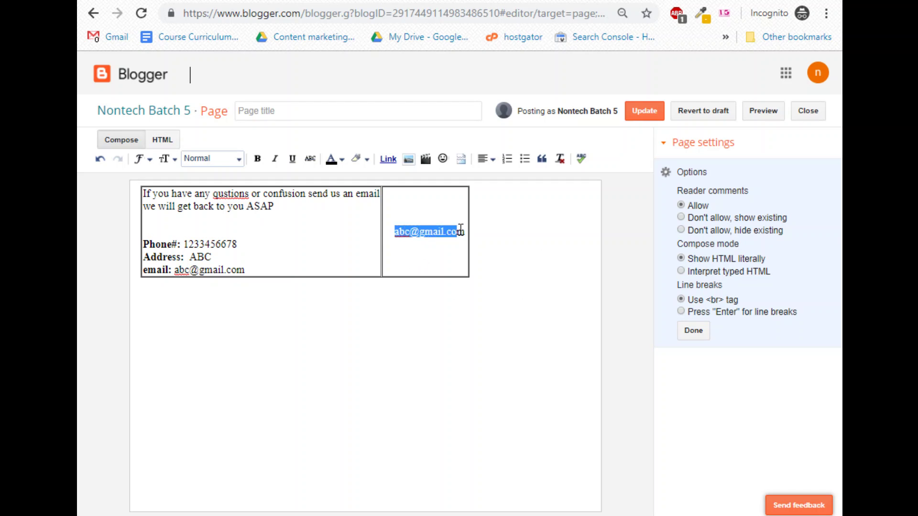
pyautogui.click(394, 164)
pyautogui.press('Home')
pyautogui.hotkey('shift', 'End')
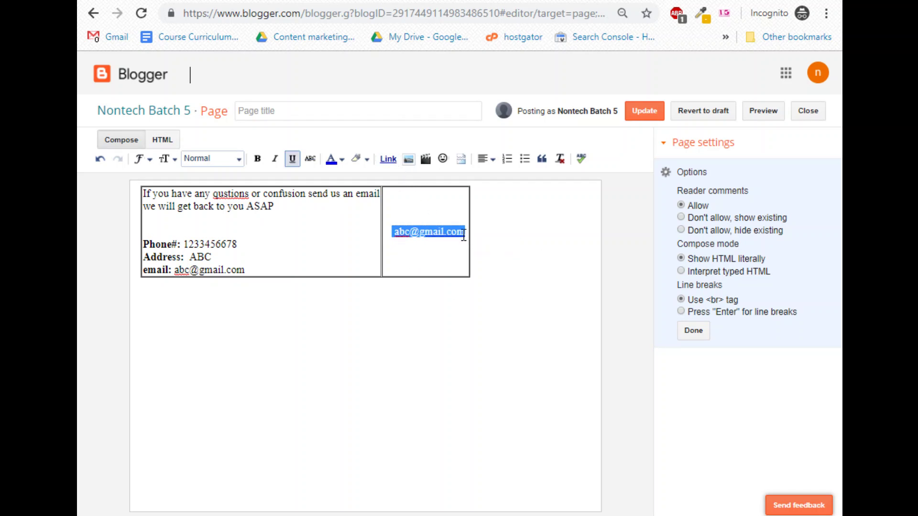
pyautogui.click(389, 159)
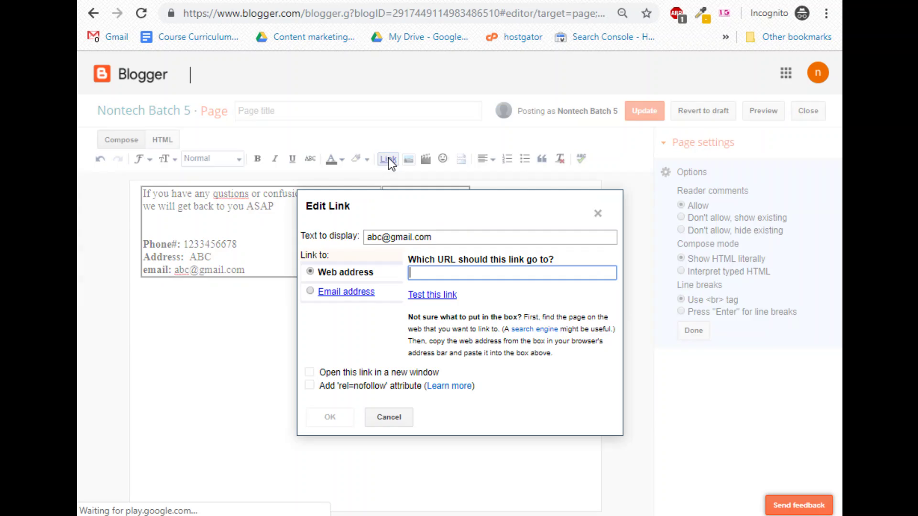
# Set it as a mailto link to the contact address, then add blank lines below the details.
pyautogui.click(310, 291)
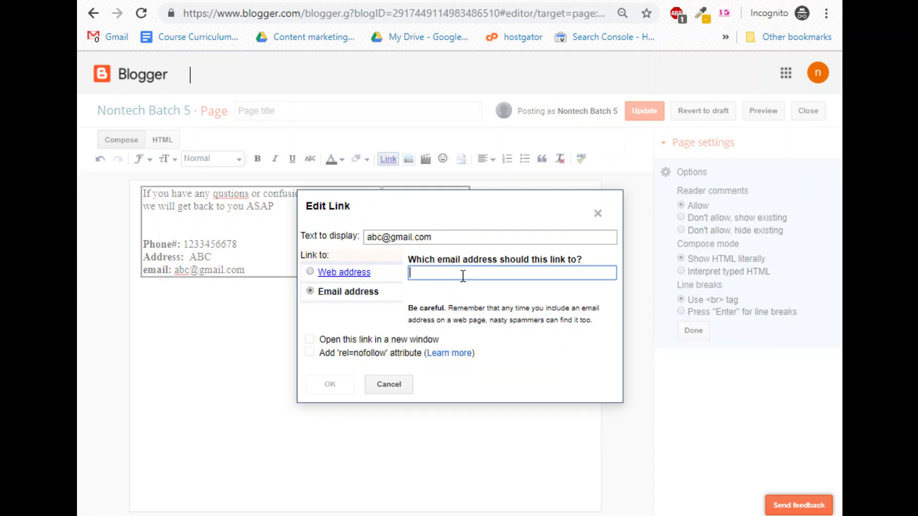
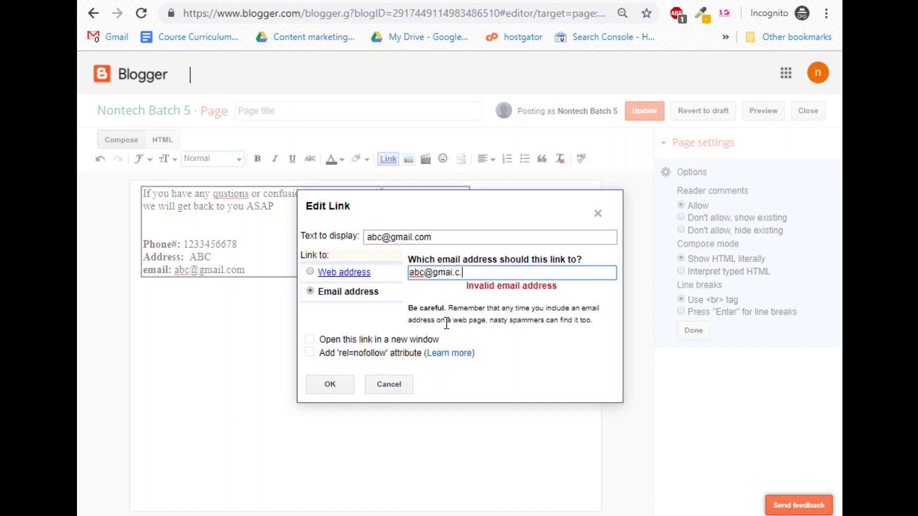
pyautogui.write('om')
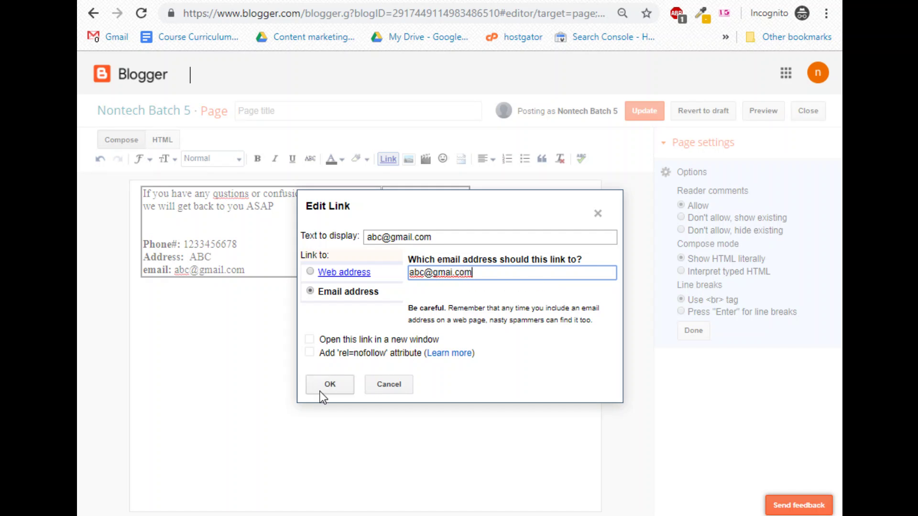
pyautogui.click(320, 389)
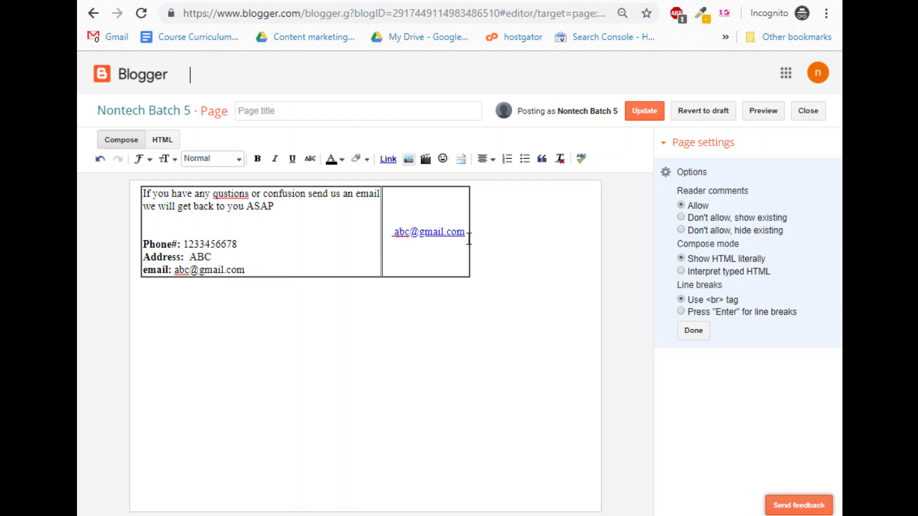
pyautogui.click(275, 271)
pyautogui.press('Return')
pyautogui.press('Return')
pyautogui.press('Return')
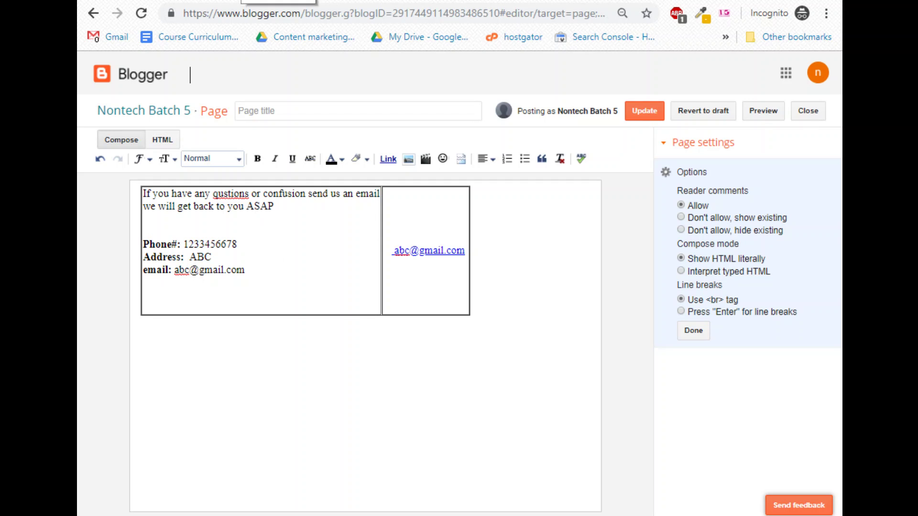
# In the other tab, search Google for 'google maps' and open Google Maps.
pyautogui.hotkey('ctrl', 'Tab')
pyautogui.click(412, 13)
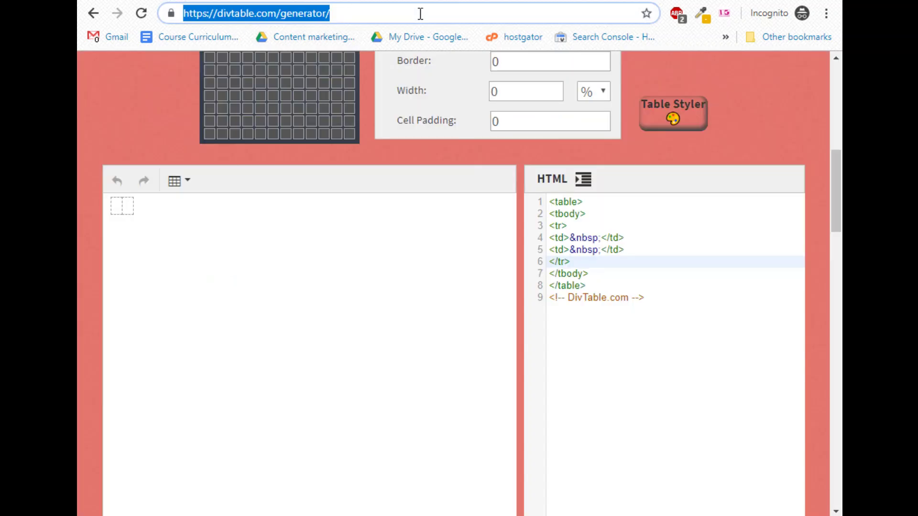
pyautogui.write('google maps')
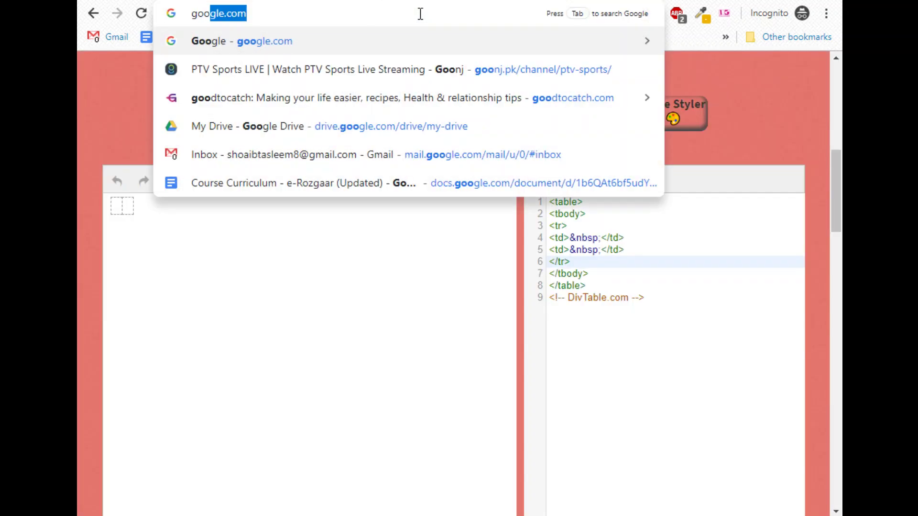
pyautogui.press('Return')
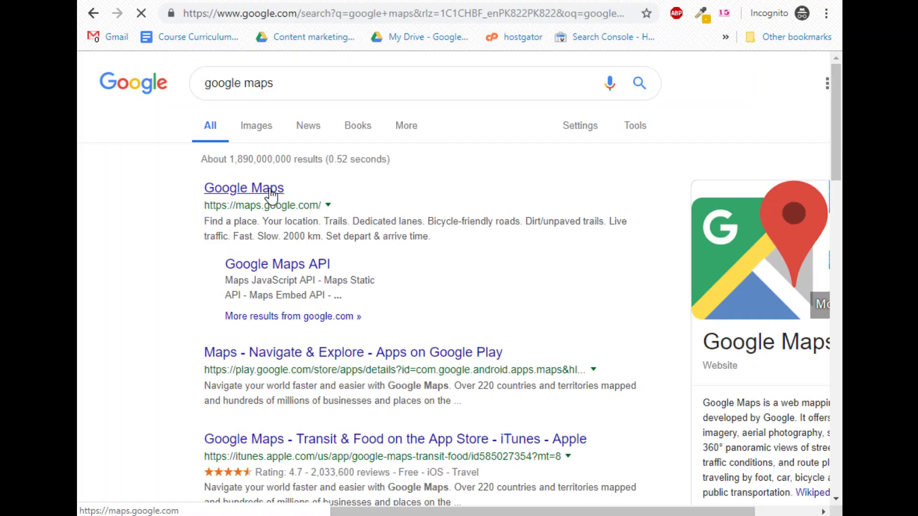
pyautogui.click(271, 194)
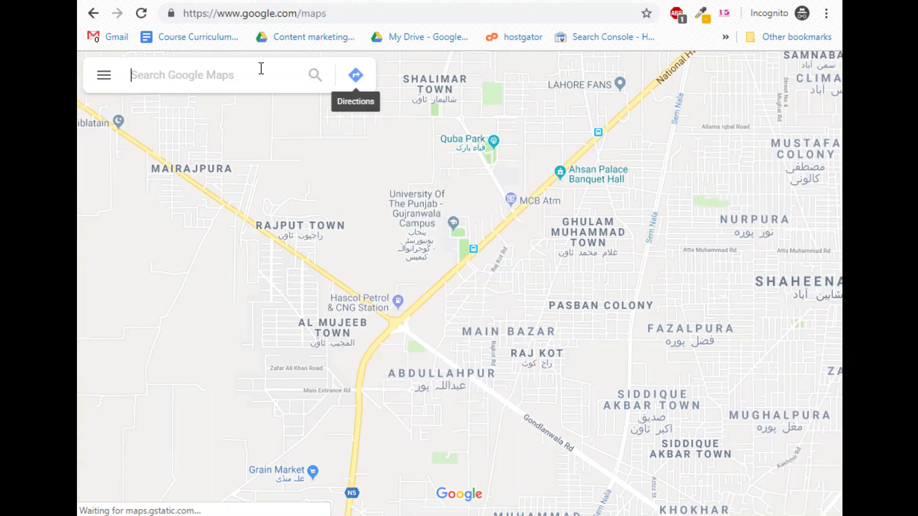
# Find 'PU Gujranwala' in Maps and select its Share > Embed a map iframe code.
pyautogui.write('PU Gujranwala')
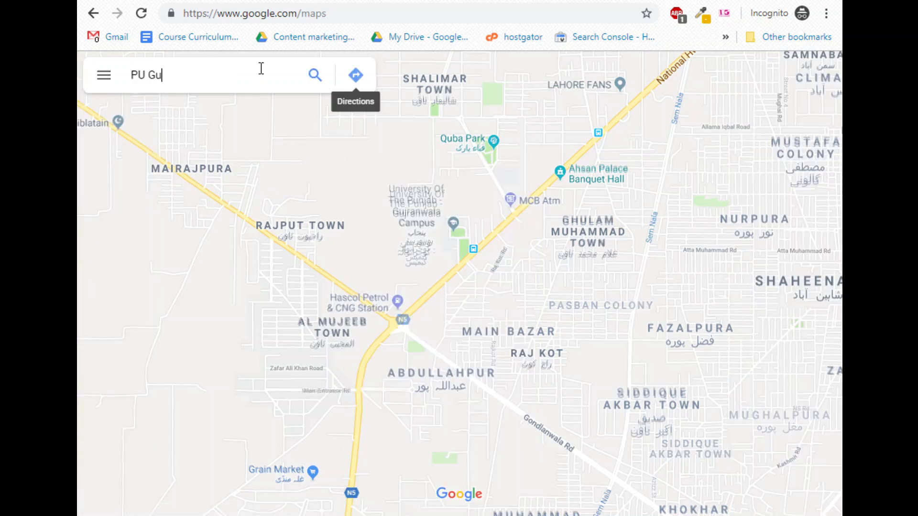
pyautogui.press('Return')
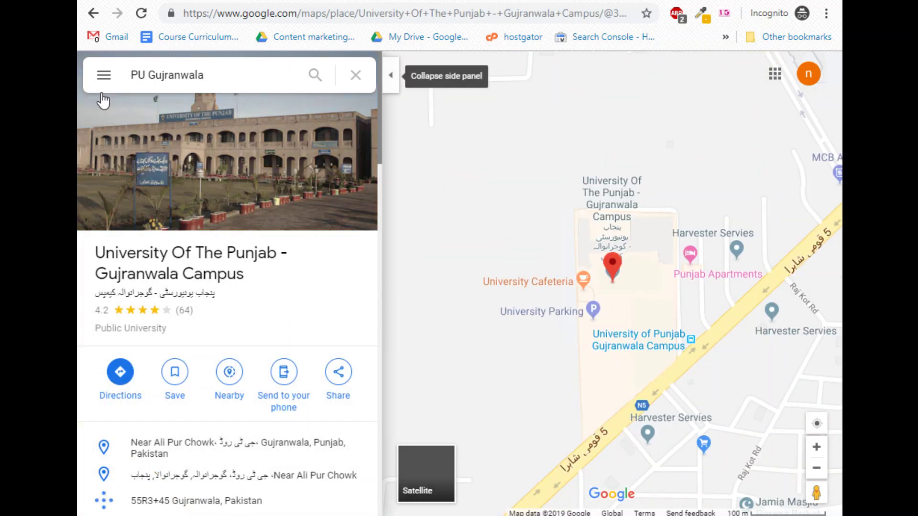
pyautogui.click(103, 75)
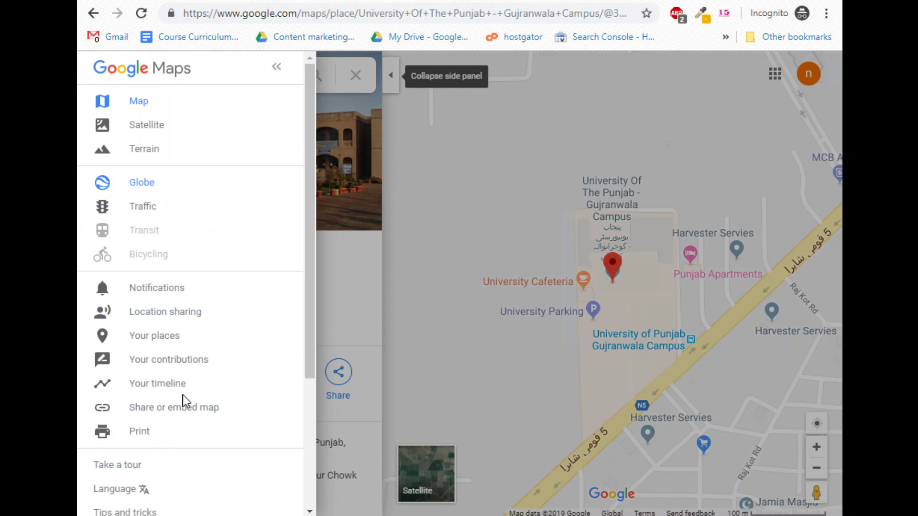
pyautogui.scroll(-4, 195, 395)
pyautogui.click(357, 314)
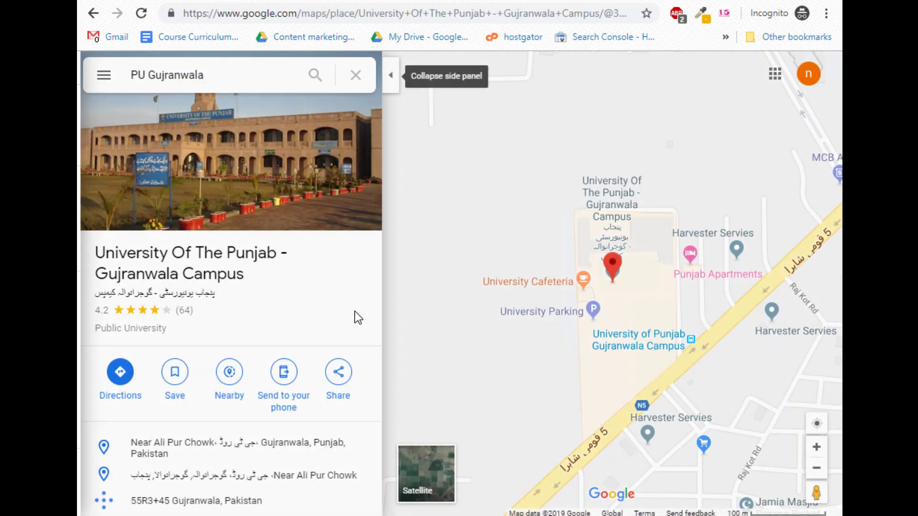
pyautogui.click(332, 386)
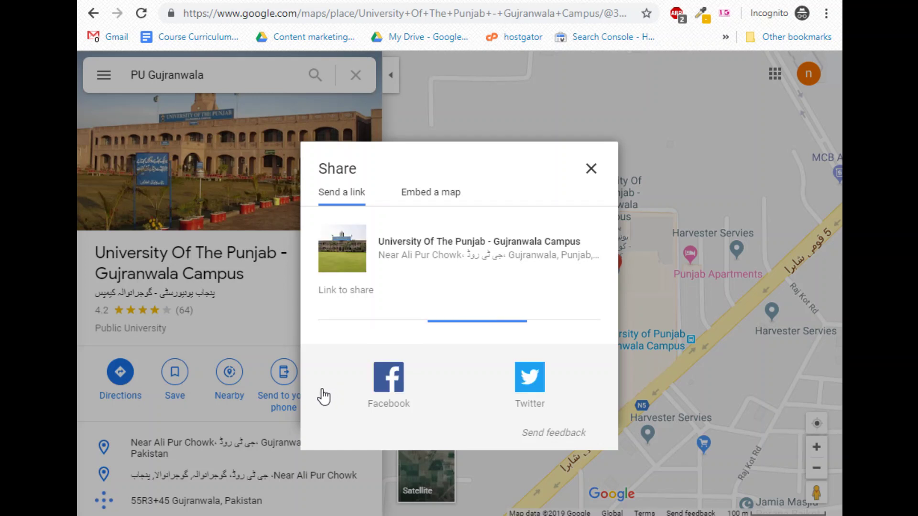
pyautogui.click(423, 191)
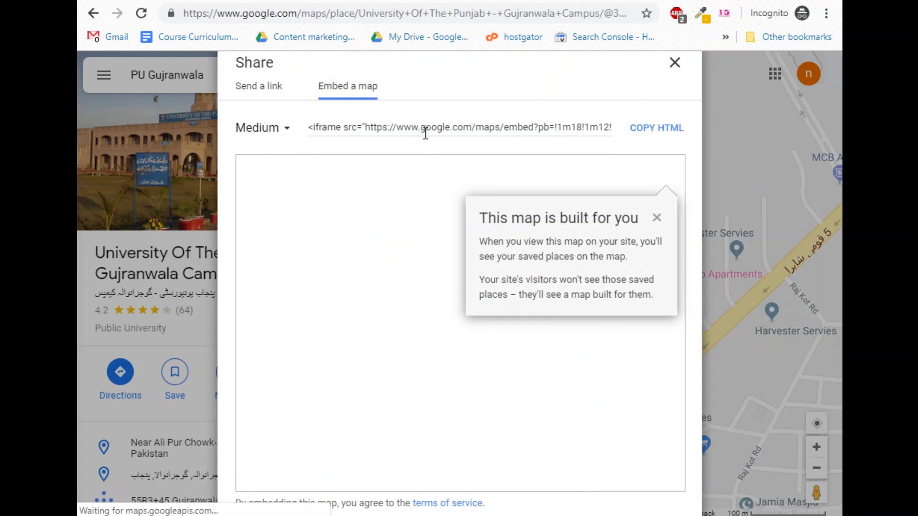
pyautogui.moveTo(425, 128); pyautogui.dragTo(425, 133)
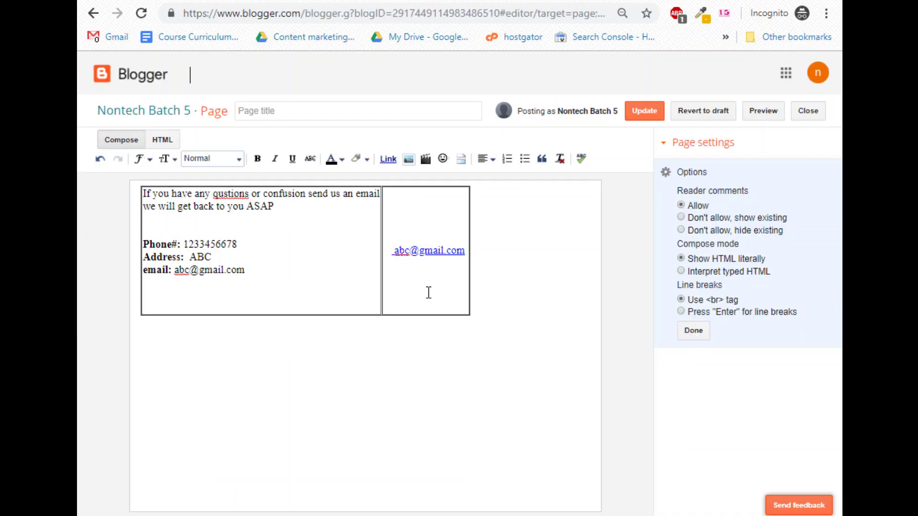
# Paste the map iframe on the last HTML line, return to Compose, and preview the page.
pyautogui.click(163, 139)
pyautogui.click(194, 423)
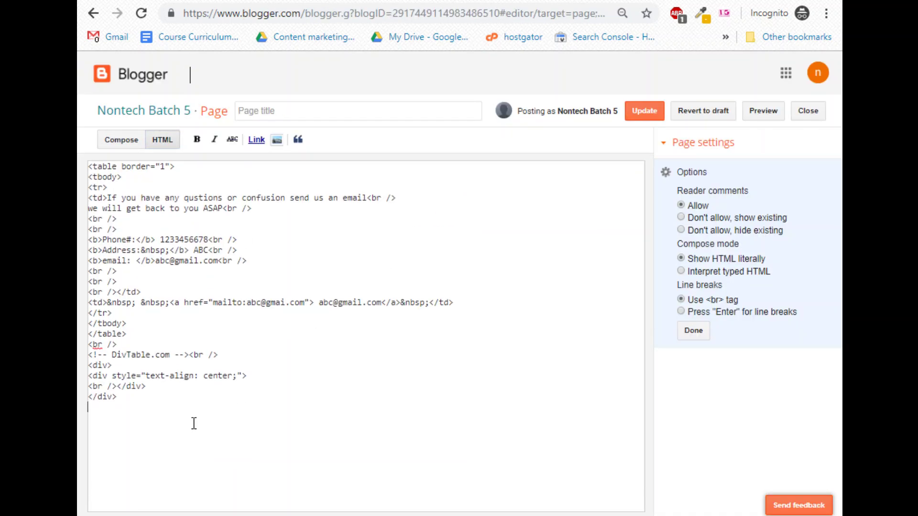
pyautogui.hotkey('ctrl', 'v')
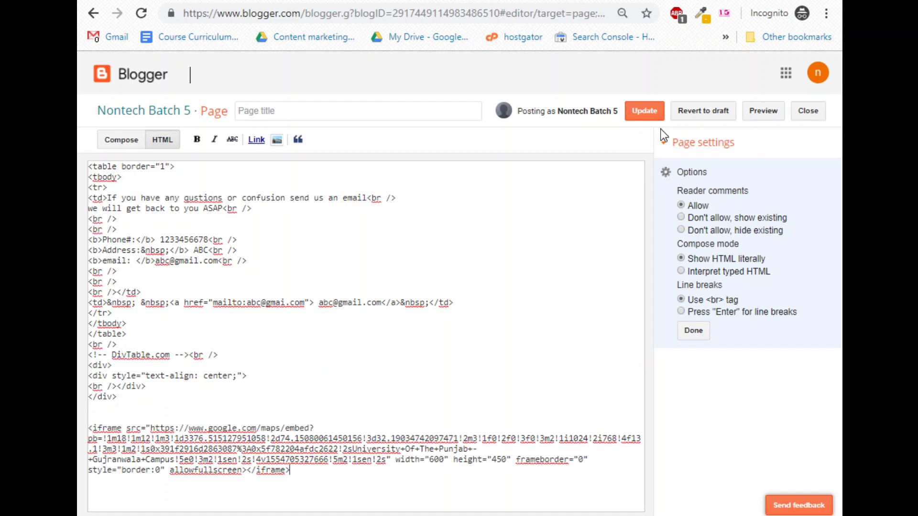
pyautogui.click(121, 140)
pyautogui.scroll(-5, 334, 363)
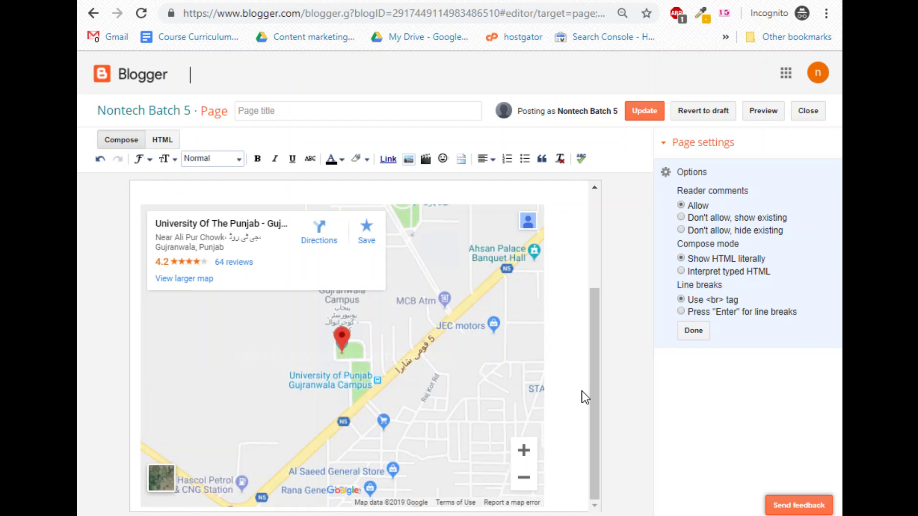
pyautogui.click(765, 110)
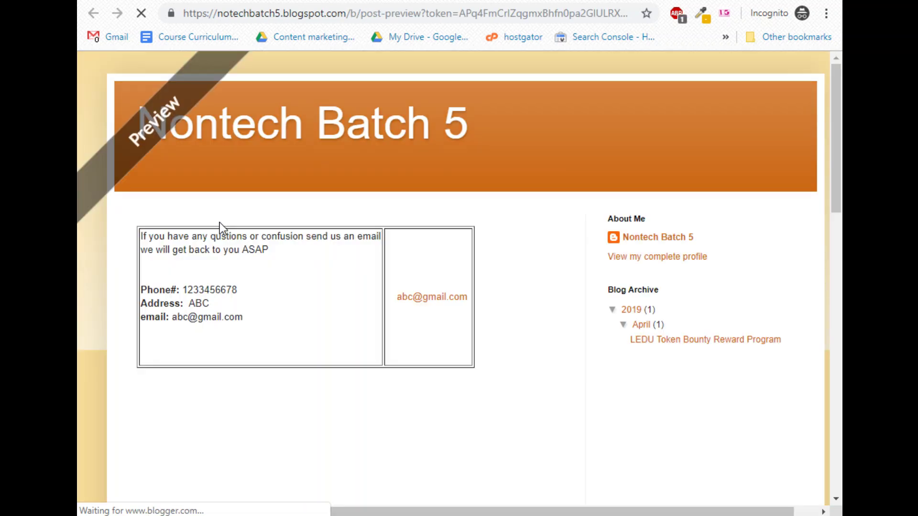
pyautogui.scroll(-10, 286, 316)
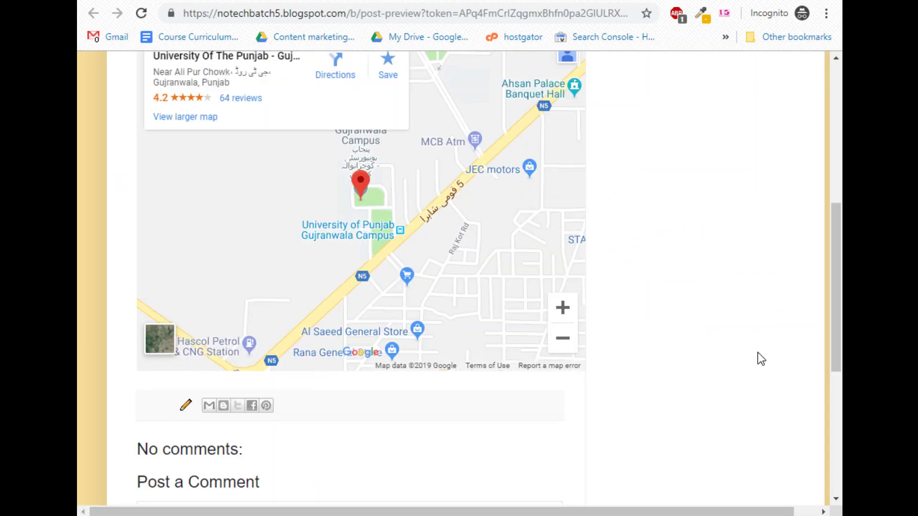
pyautogui.scroll(3, 760, 358)
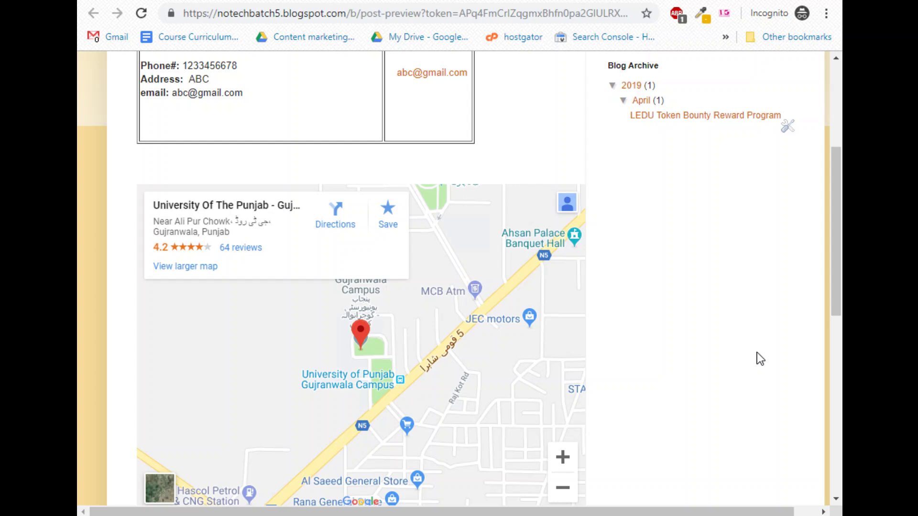
pyautogui.scroll(3, 779, 345)
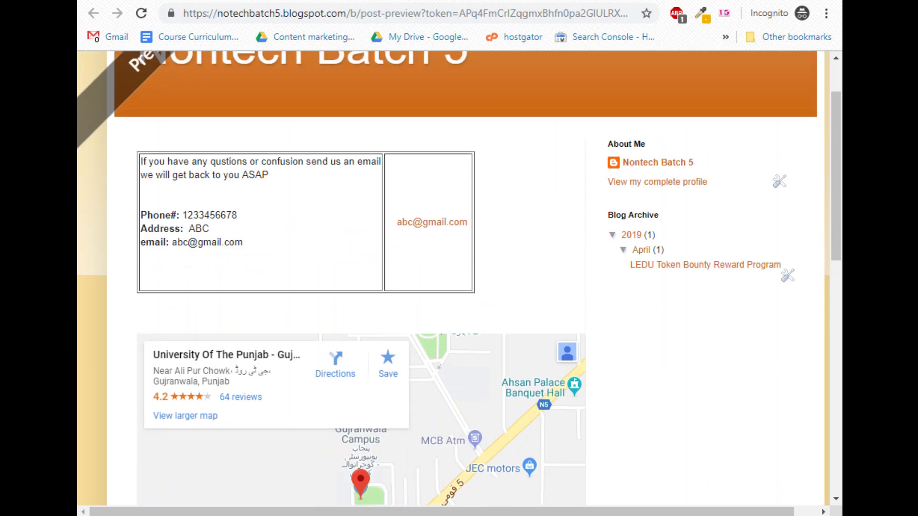
pyautogui.click(612, 1)
# Search Google for 'google maps' and open Google Maps from the results.
pyautogui.click(475, 12)
pyautogui.write('googl')
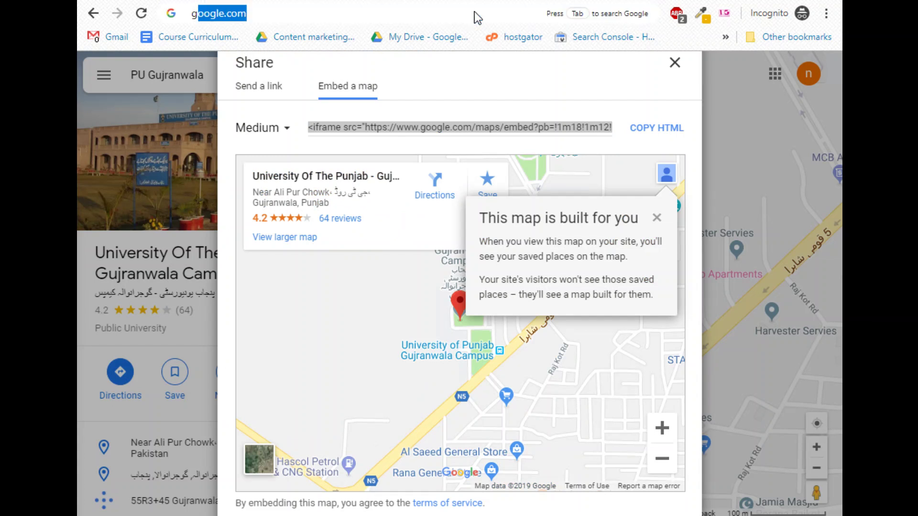
pyautogui.write('e mapos')
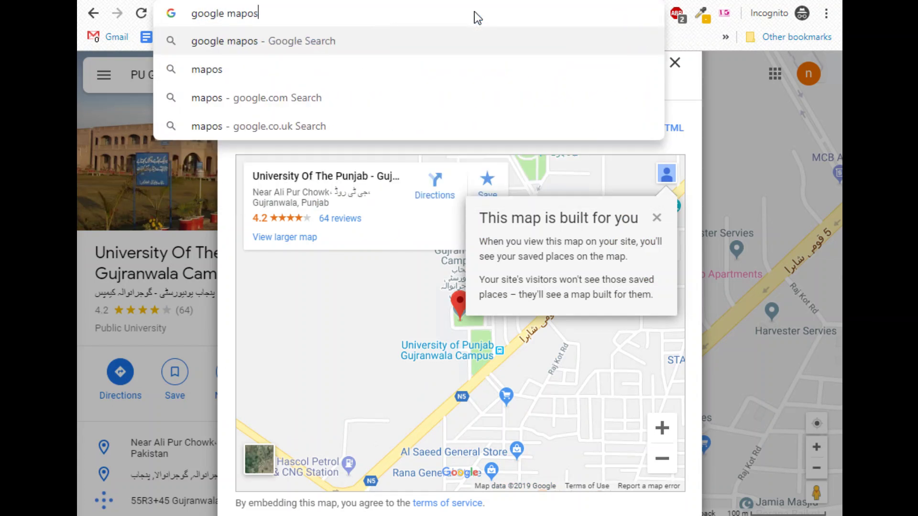
pyautogui.press('BackSpace')
pyautogui.press('BackSpace')
pyautogui.write('s')
pyautogui.press('Return')
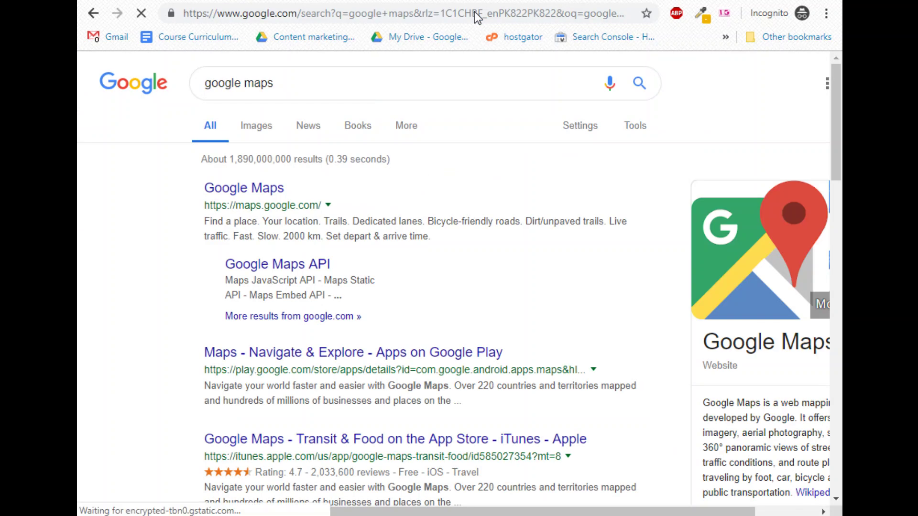
pyautogui.click(241, 190)
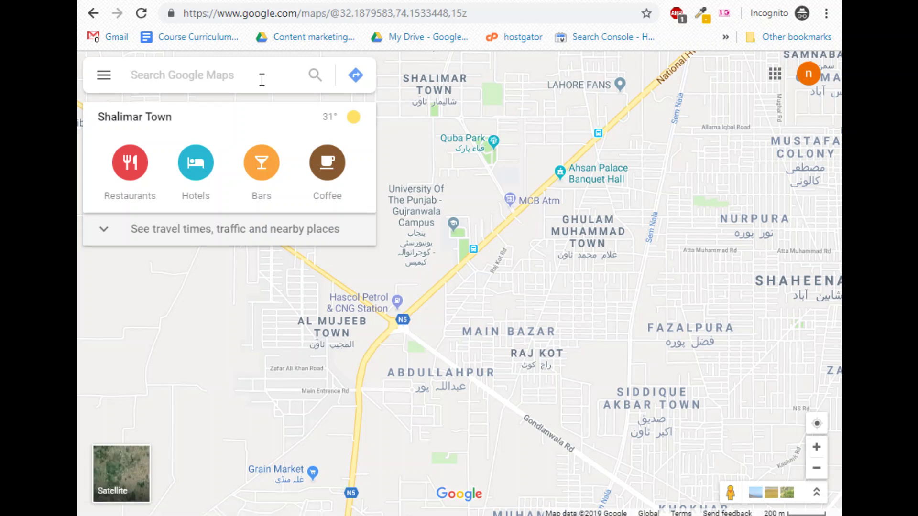
# Find Sufi Suliman Qulfi Branch 2 via 'sufi qulfi' and copy its embed-a-map HTML.
pyautogui.write('sufi ')
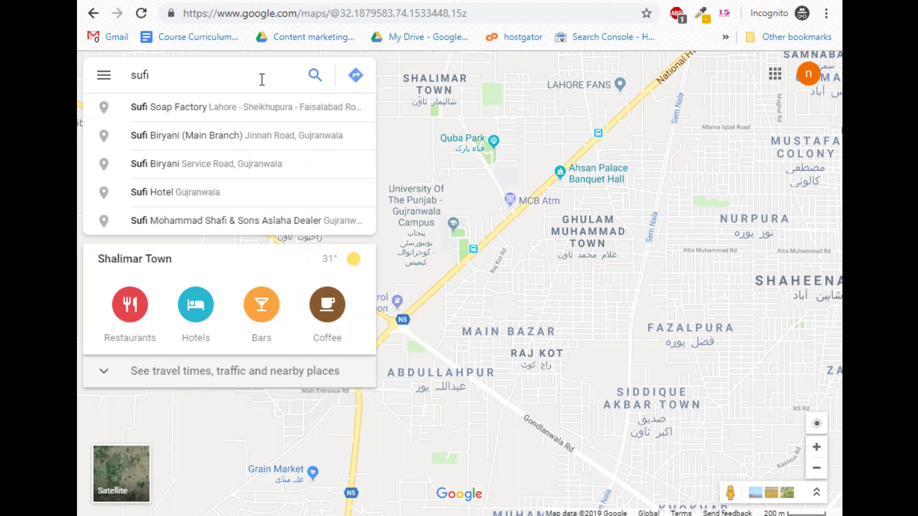
pyautogui.write('q')
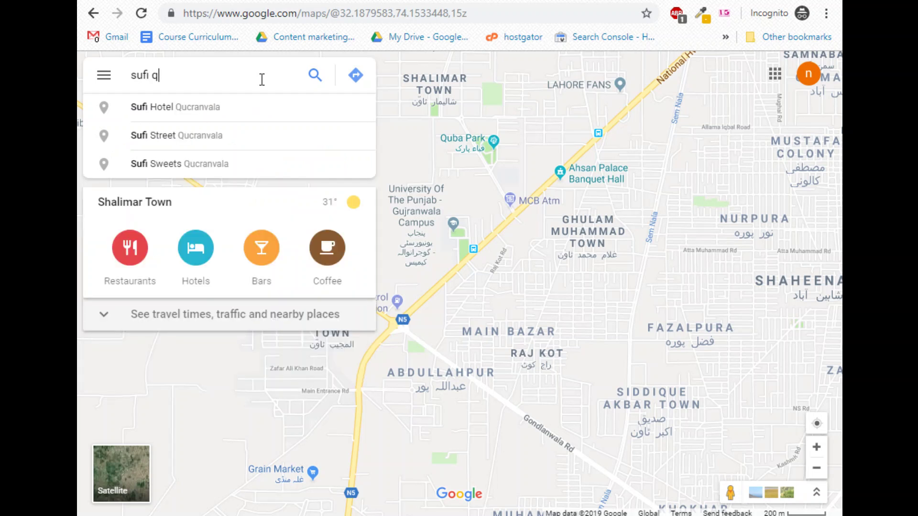
pyautogui.write('ulfi')
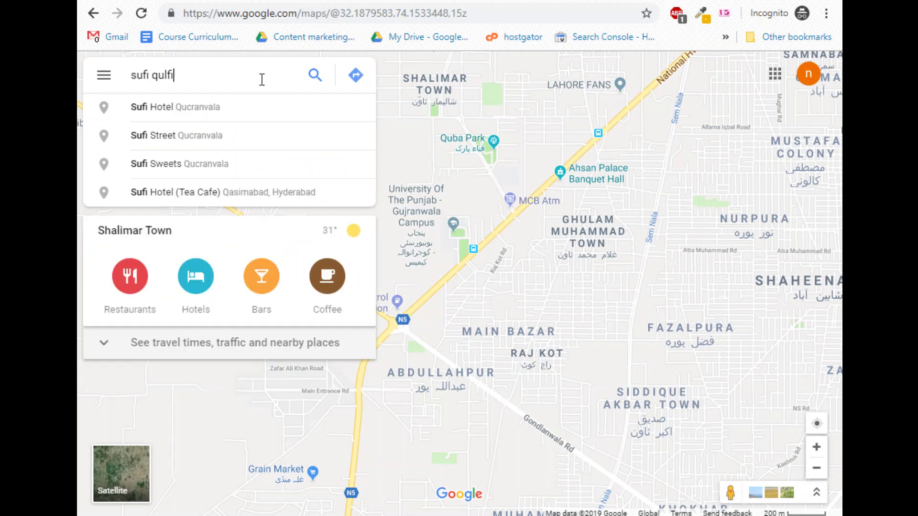
pyautogui.press('Return')
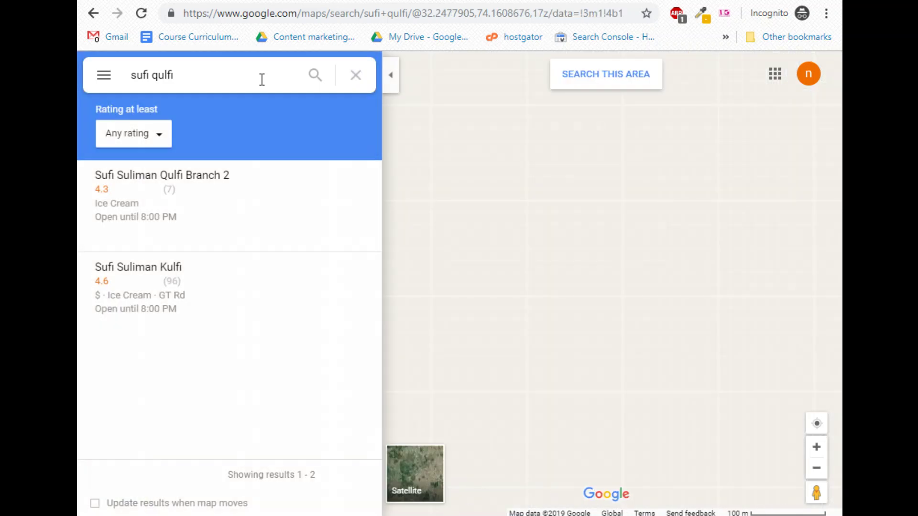
pyautogui.click(222, 221)
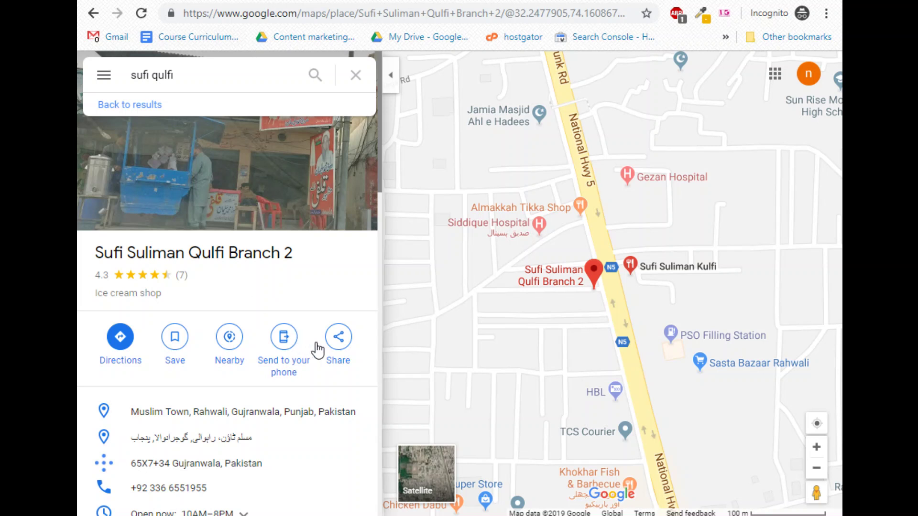
pyautogui.click(346, 339)
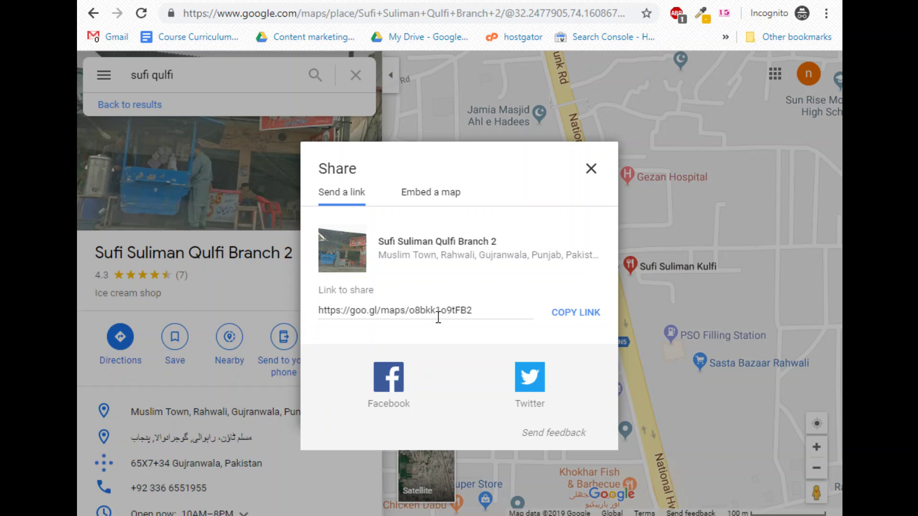
pyautogui.click(425, 197)
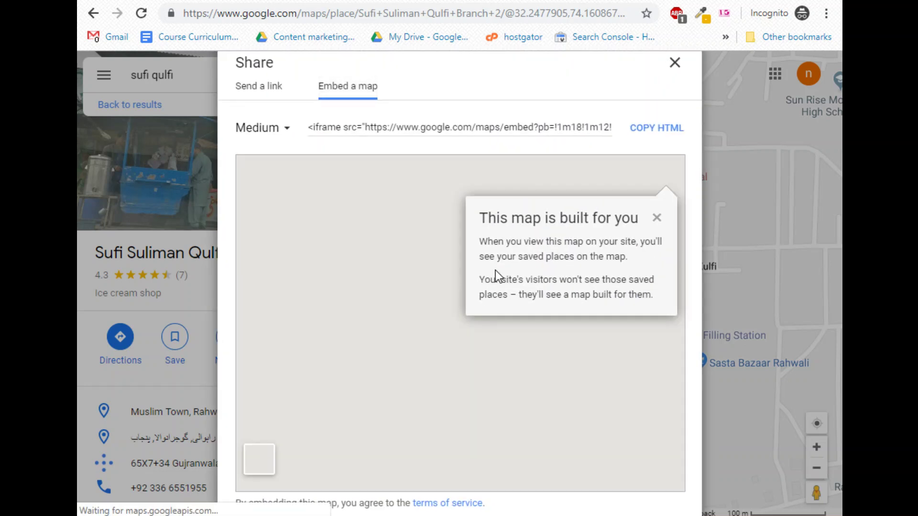
pyautogui.click(441, 128)
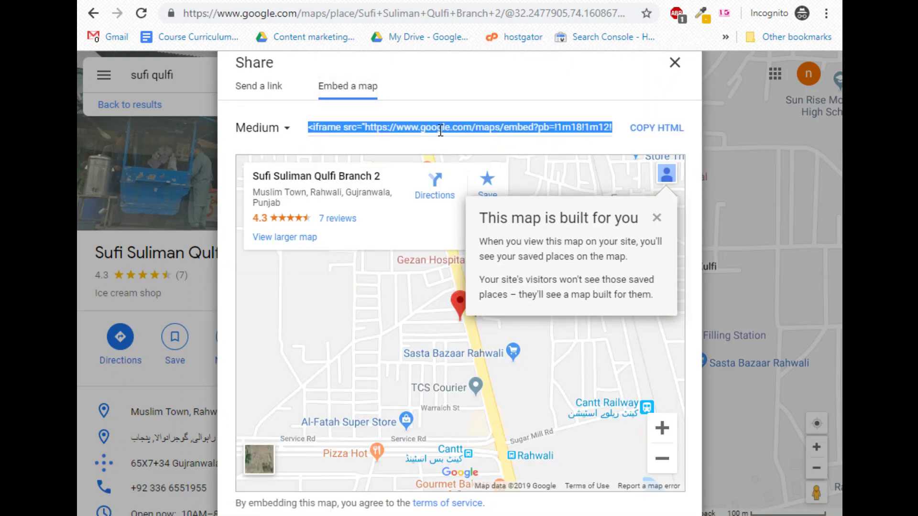
pyautogui.click(661, 128)
# In the page's HTML view, paste the copied map embed over the existing map iframe code.
pyautogui.click(242, 2)
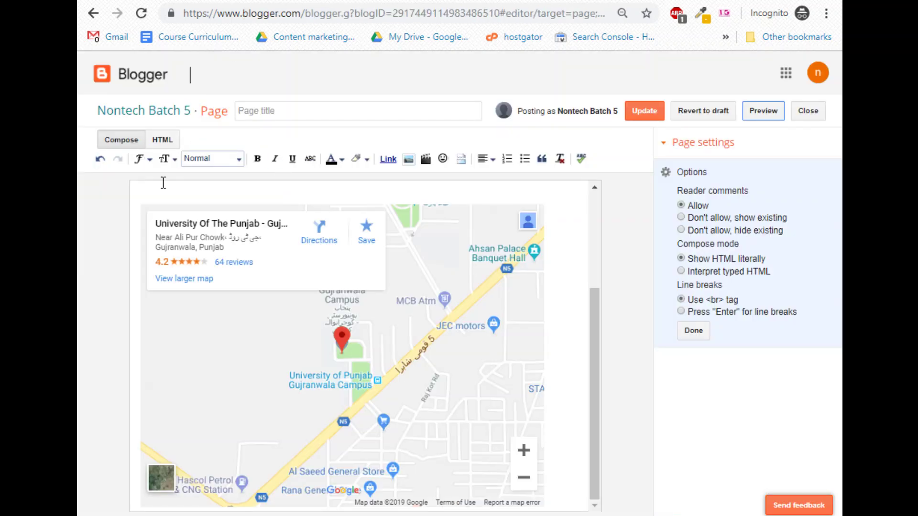
pyautogui.click(162, 139)
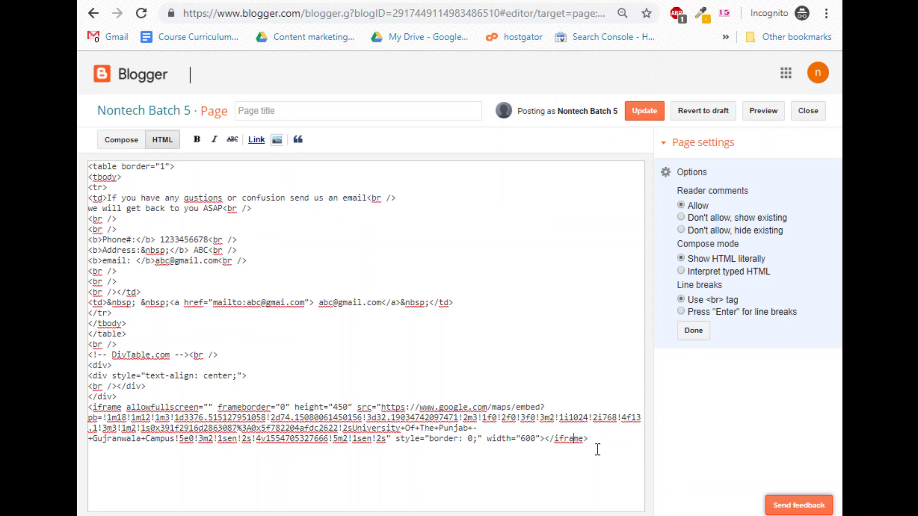
pyautogui.moveTo(595, 448); pyautogui.dragTo(78, 406)
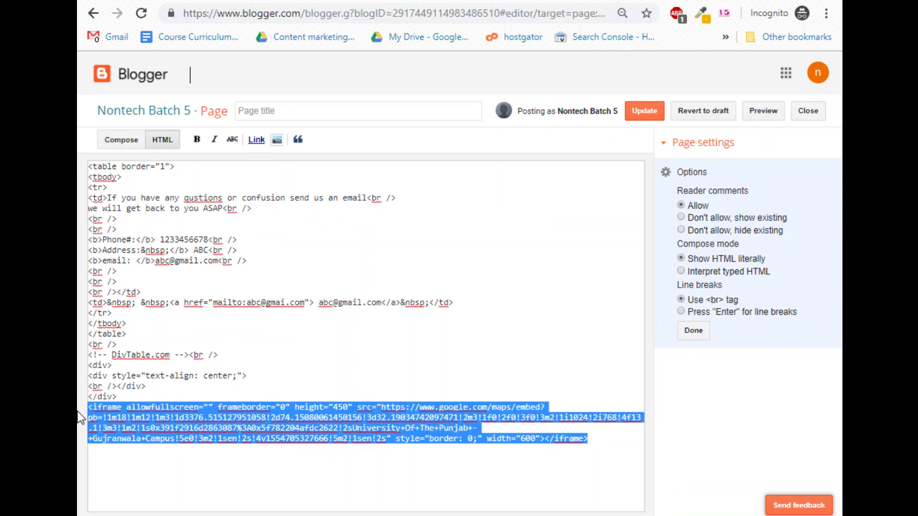
pyautogui.hotkey('ctrl', 'v')
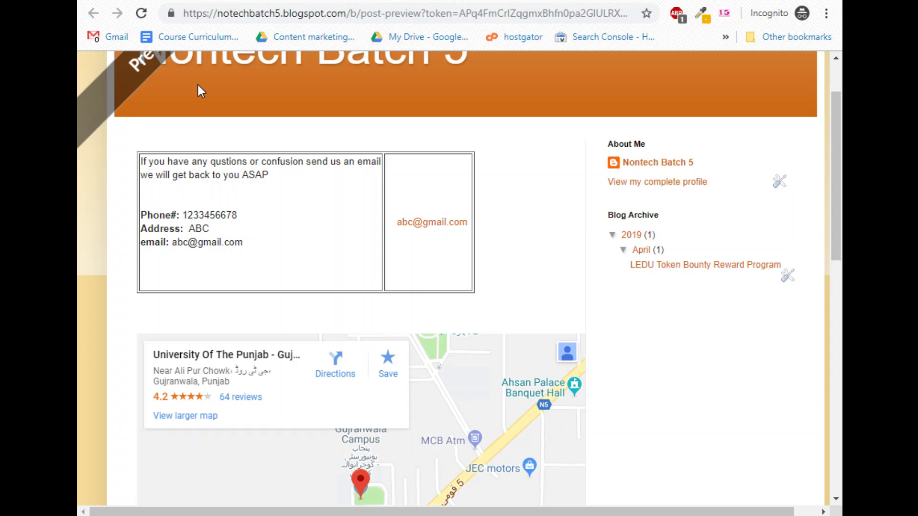
# Select the map iframe code block in Blogger's HTML and delete it.
pyautogui.click(132, 1)
pyautogui.moveTo(559, 440); pyautogui.dragTo(84, 405)
pyautogui.hotkey('ctrl', 'c')
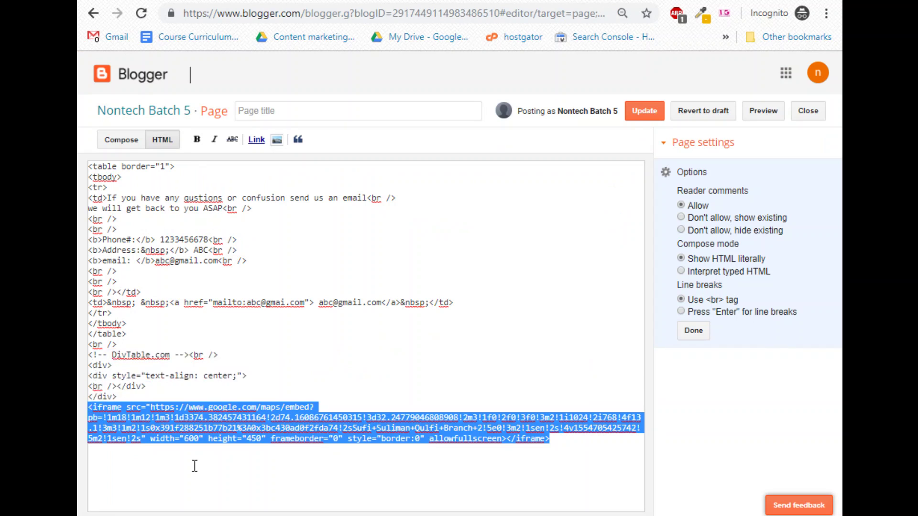
pyautogui.press('Delete')
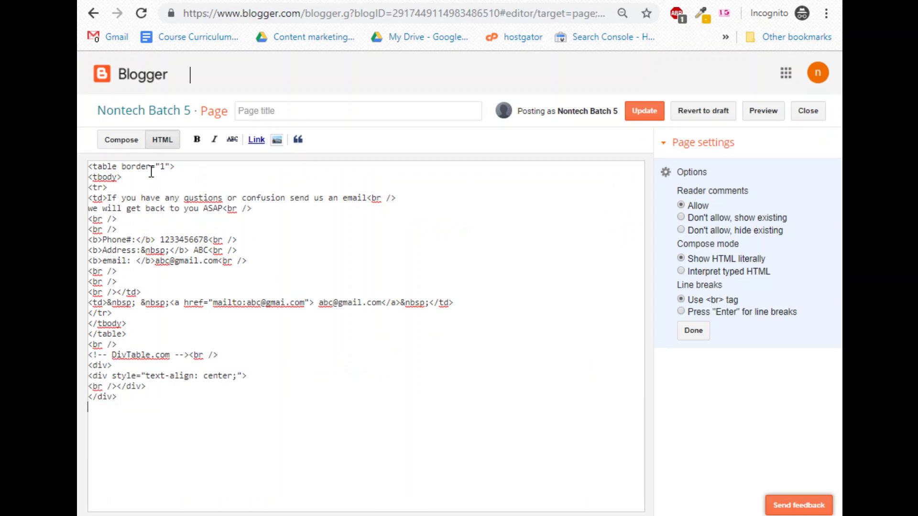
# In Compose view, delete the contact details and email address from both table cells, then return to HTML.
pyautogui.click(121, 140)
pyautogui.moveTo(263, 271); pyautogui.dragTo(140, 191)
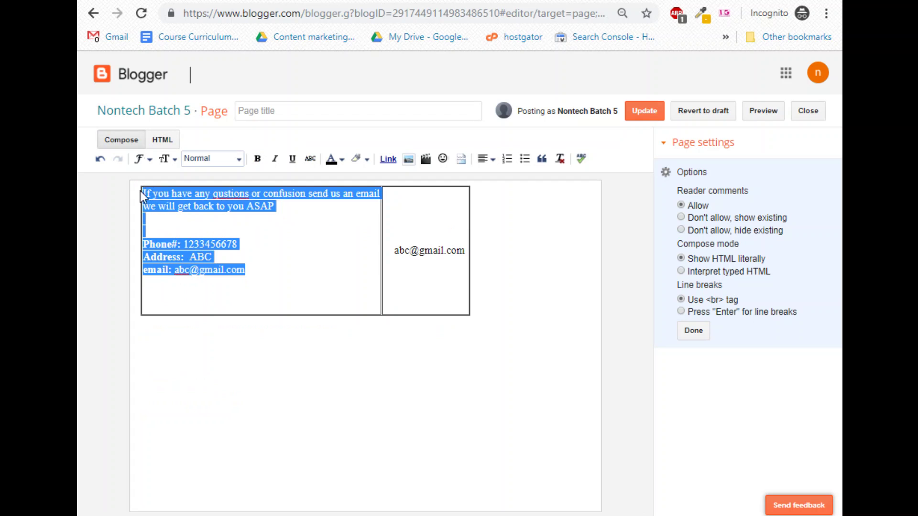
pyautogui.press('Delete')
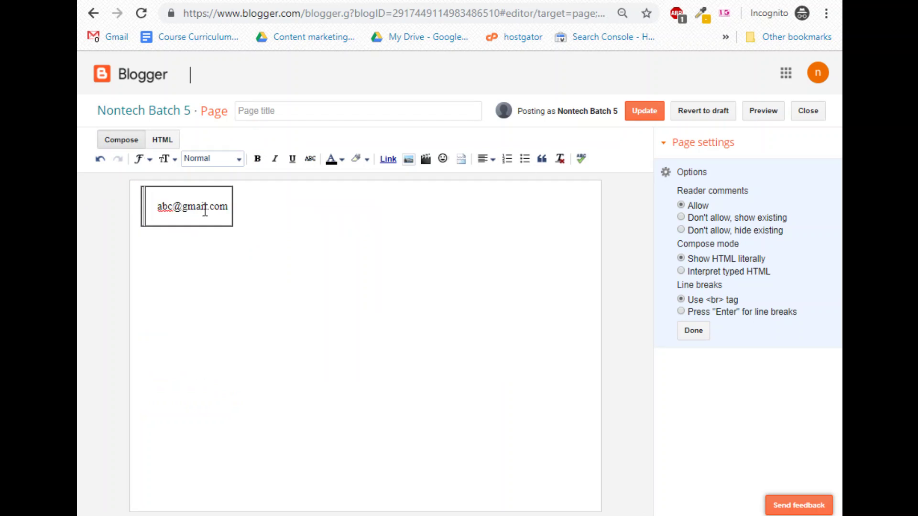
pyautogui.moveTo(153, 207); pyautogui.dragTo(244, 211)
pyautogui.press('Delete')
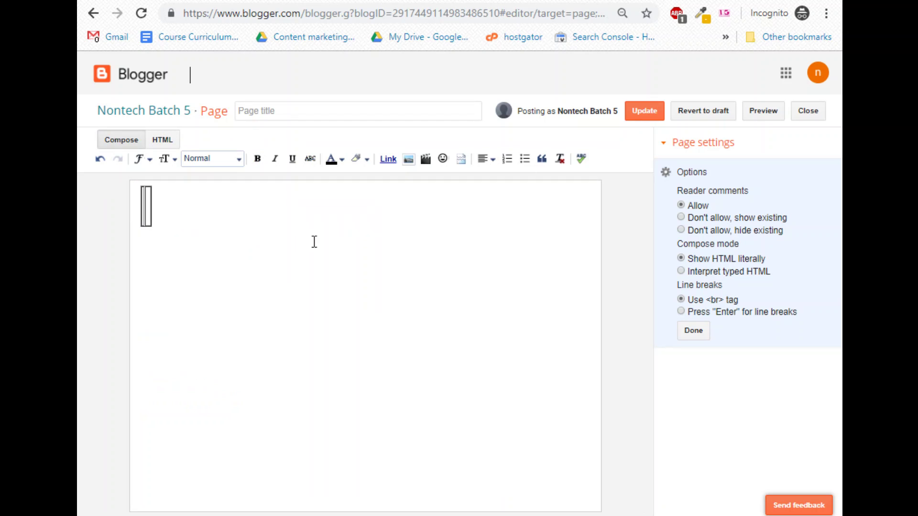
pyautogui.click(162, 140)
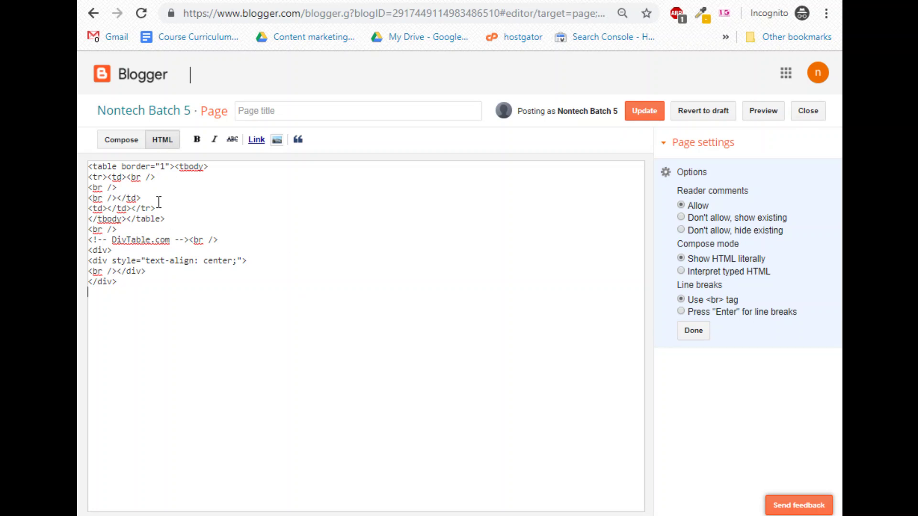
pyautogui.click(224, 168)
pyautogui.press('Return')
pyautogui.hotkey('ctrl', 'v')
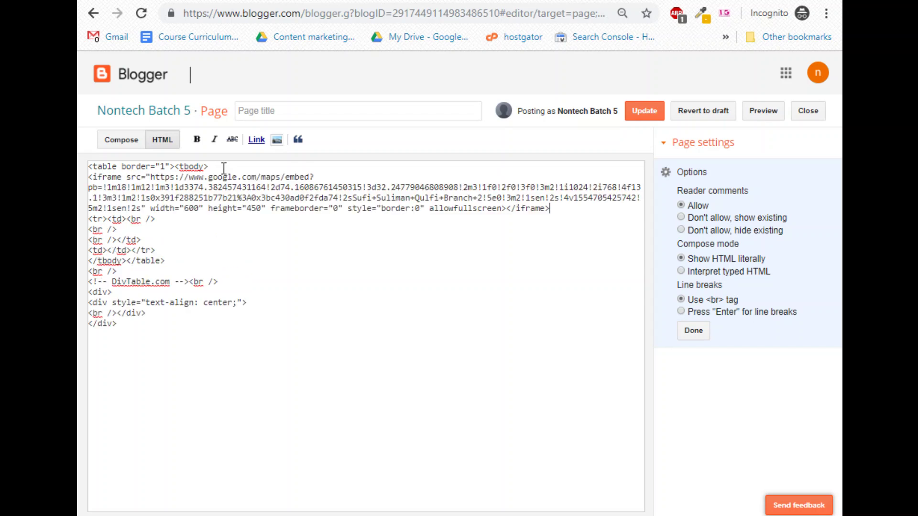
pyautogui.click(755, 117)
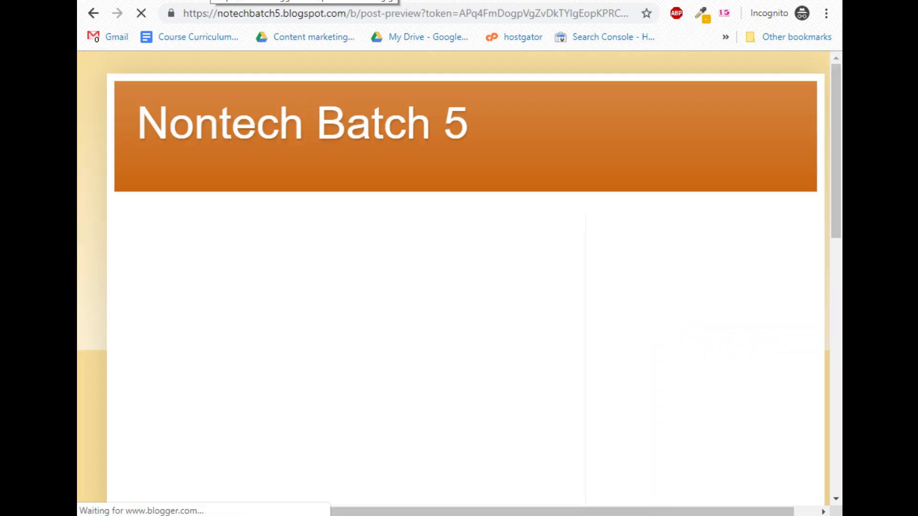
pyautogui.scroll(-5, 134, 339)
pyautogui.scroll(-2, 135, 339)
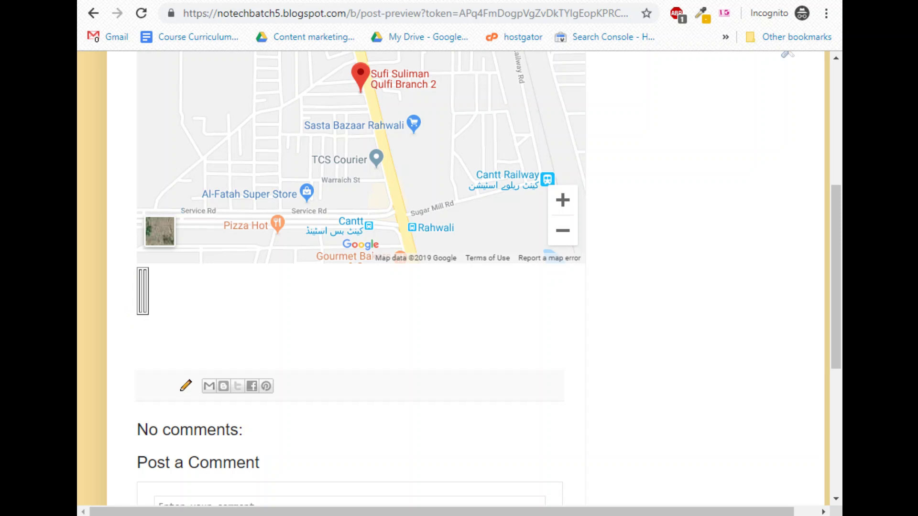
pyautogui.hotkey('ctrl', 'w')
pyautogui.press('BackSpace')
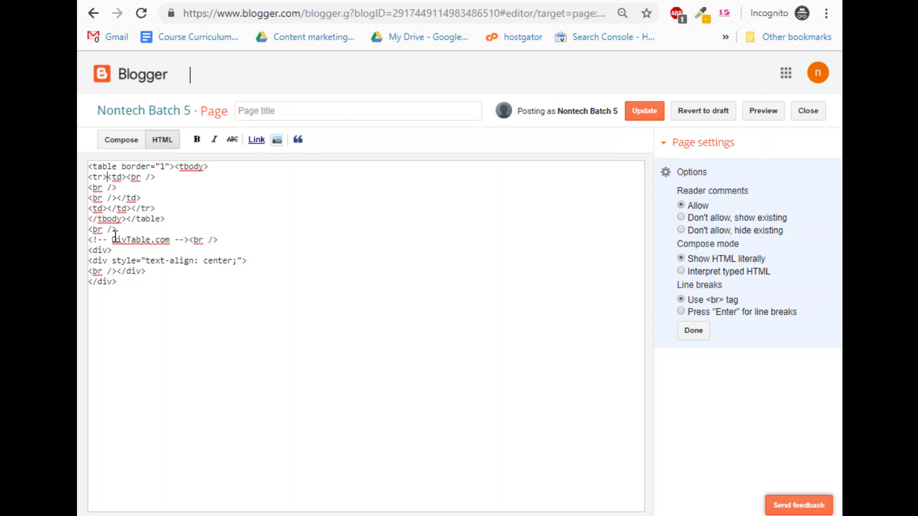
# Paste the Sufi Qulfi map embed code at the start of the table's first cell.
pyautogui.click(128, 186)
pyautogui.click(89, 187)
pyautogui.hotkey('ctrl', 'v')
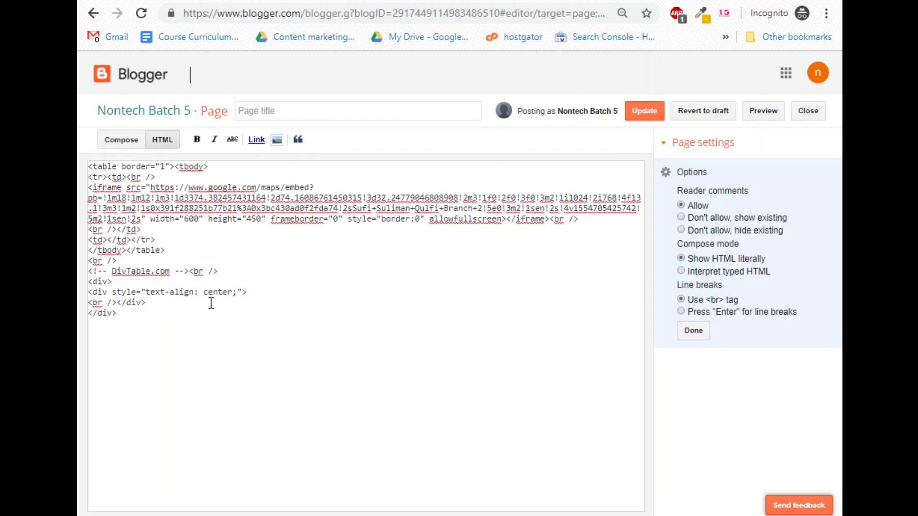
# Preview the page with the map in the table, then delete the extra <br /> in the first cell.
pyautogui.click(763, 112)
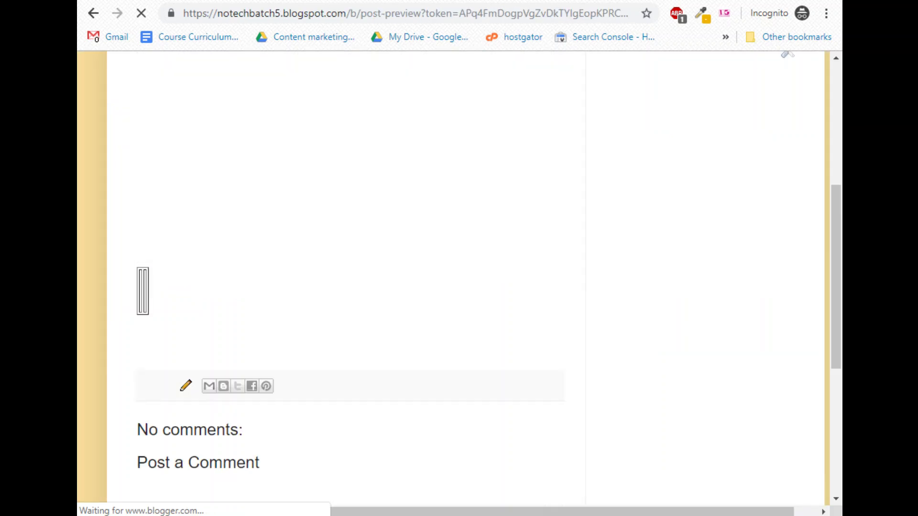
pyautogui.scroll(-5, 333, 286)
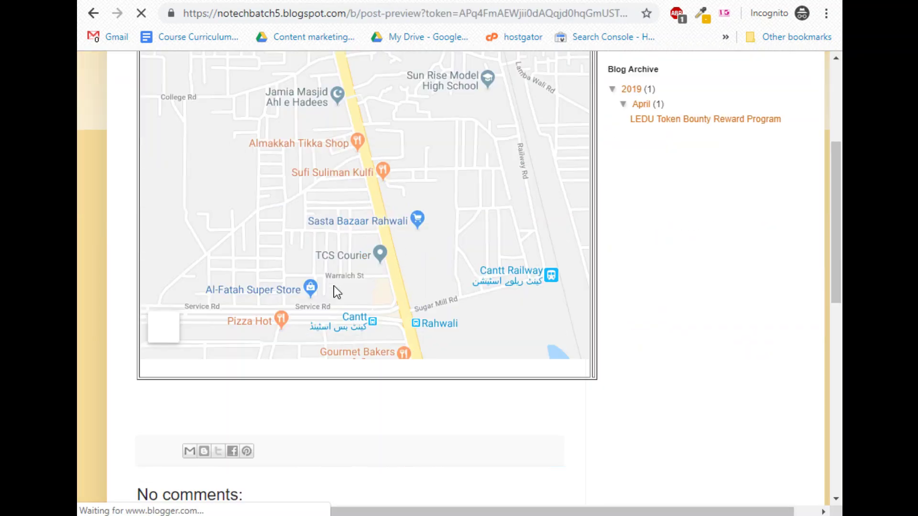
pyautogui.scroll(2, 512, 185)
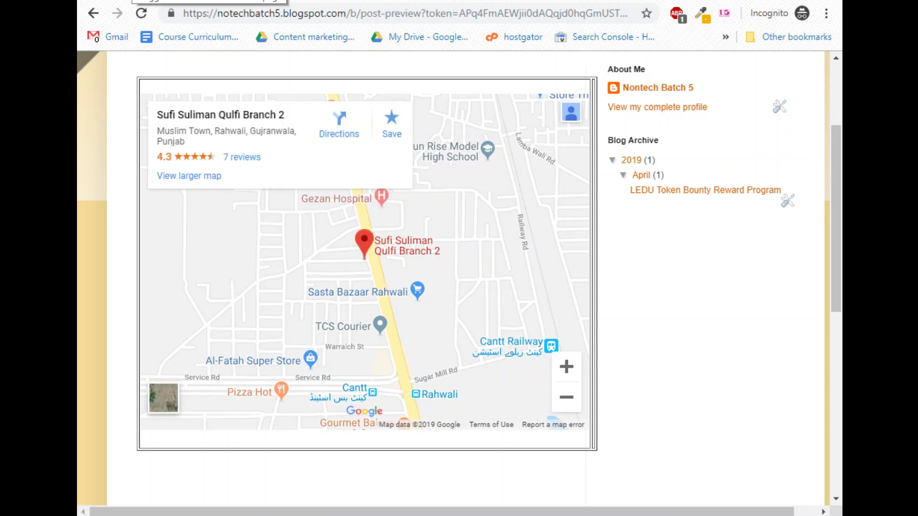
pyautogui.hotkey('ctrl', 'w')
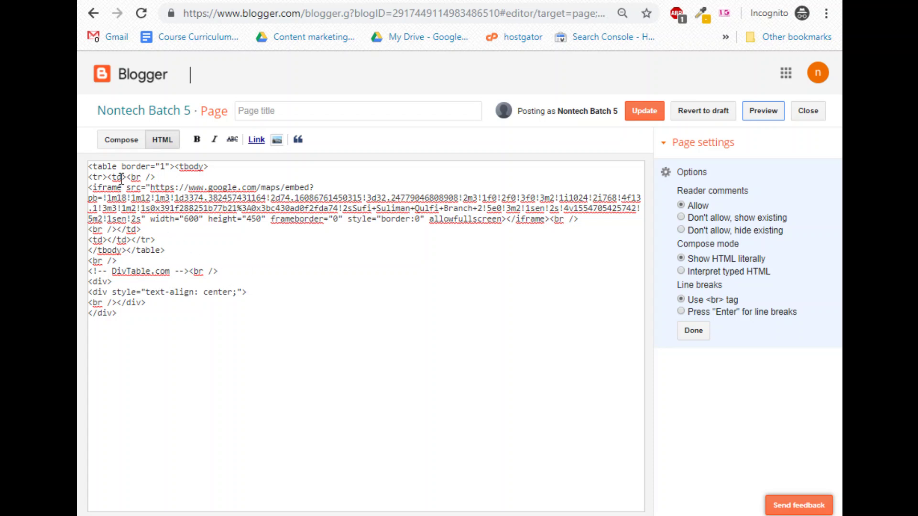
pyautogui.moveTo(126, 178); pyautogui.dragTo(176, 173)
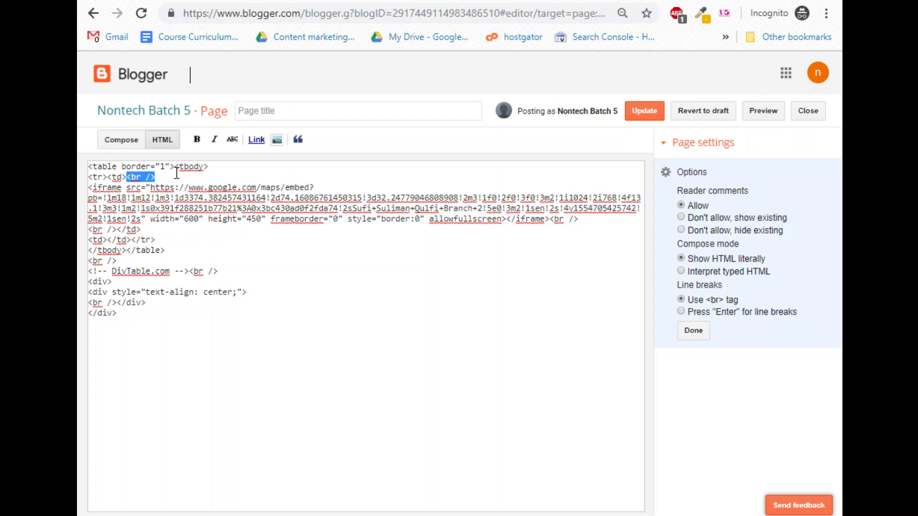
pyautogui.press('Delete')
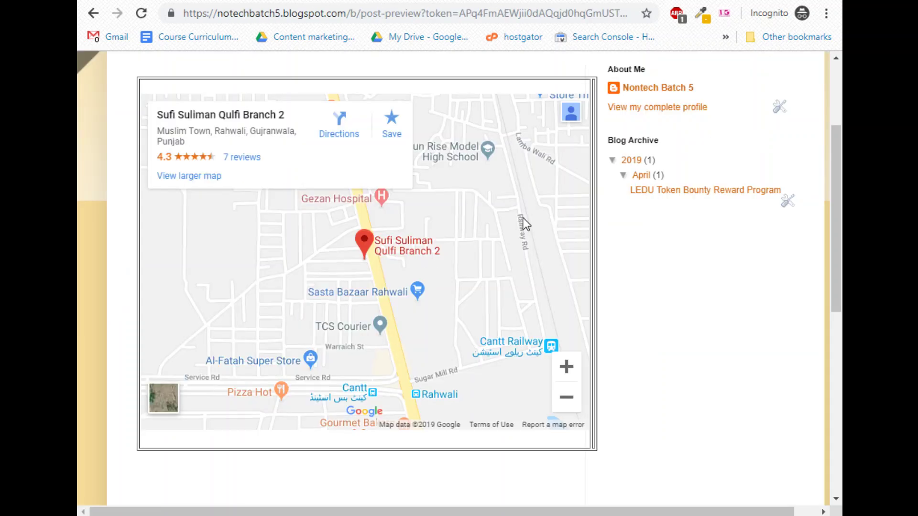
# Paste a copy of the map iframe code into the empty second table cell.
pyautogui.click(115, 1)
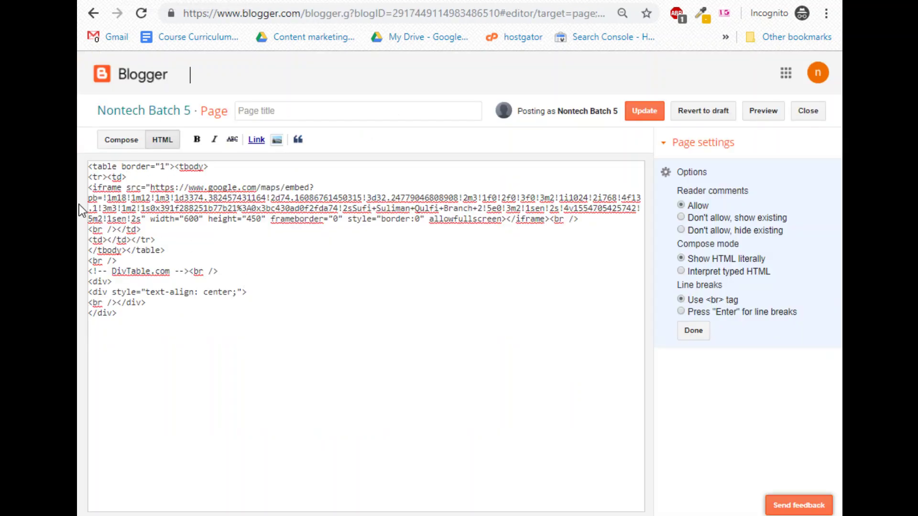
pyautogui.moveTo(88, 187); pyautogui.dragTo(549, 219)
pyautogui.hotkey('ctrl', 'c')
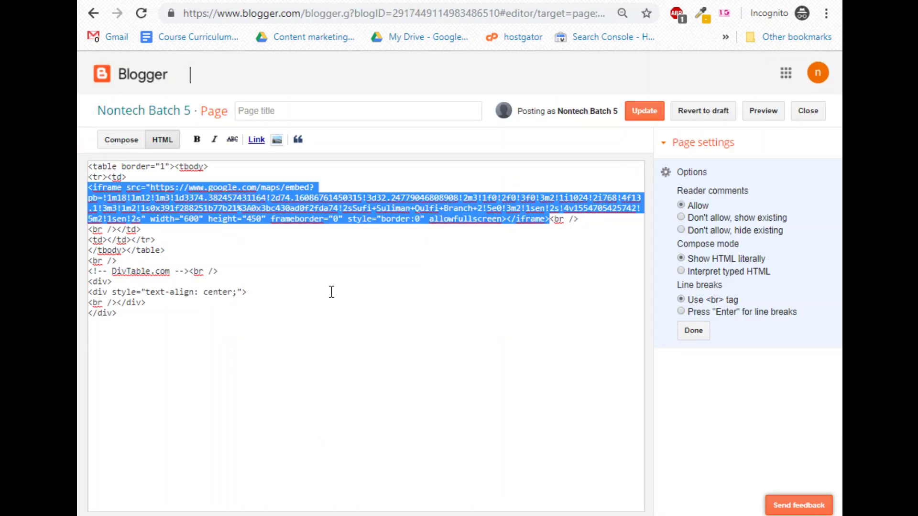
pyautogui.click(88, 244)
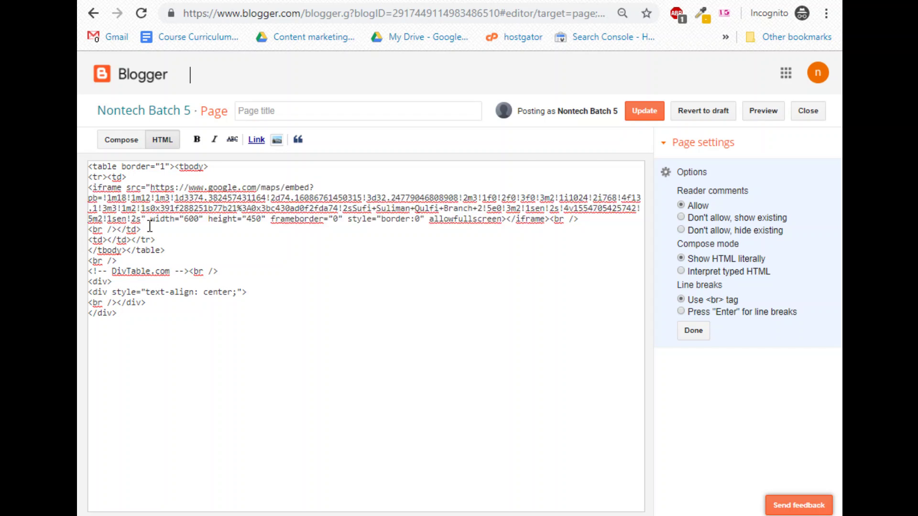
pyautogui.moveTo(150, 226); pyautogui.dragTo(109, 232)
pyautogui.click(108, 240)
pyautogui.hotkey('ctrl', 'v')
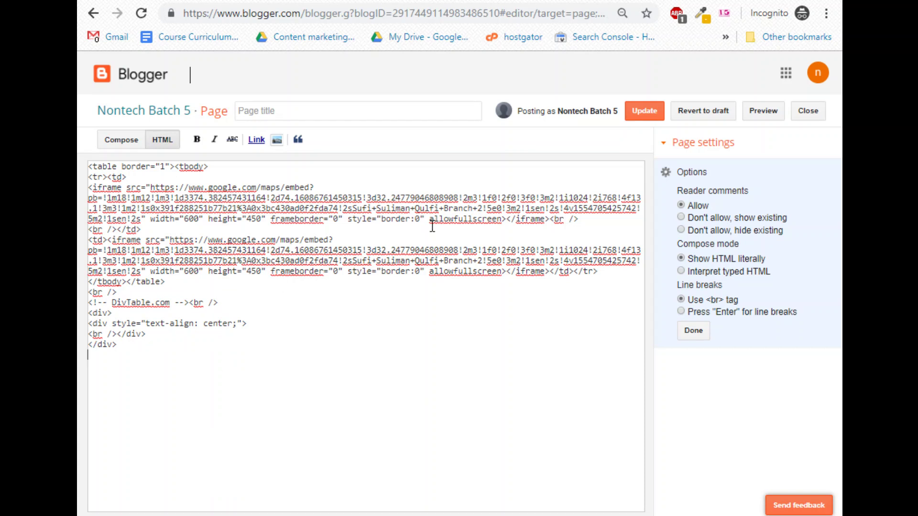
# Preview the page showing both maps, then click Update to save the page.
pyautogui.click(762, 113)
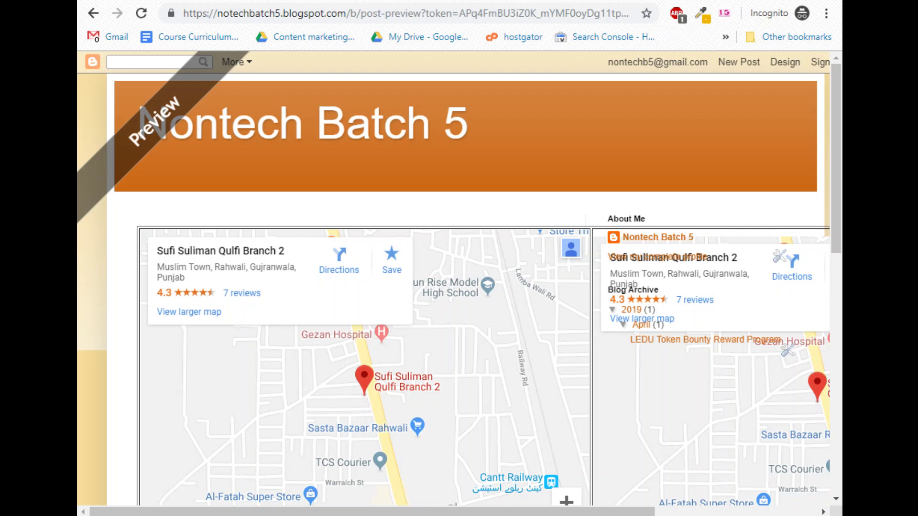
pyautogui.scroll(-5, 443, 340)
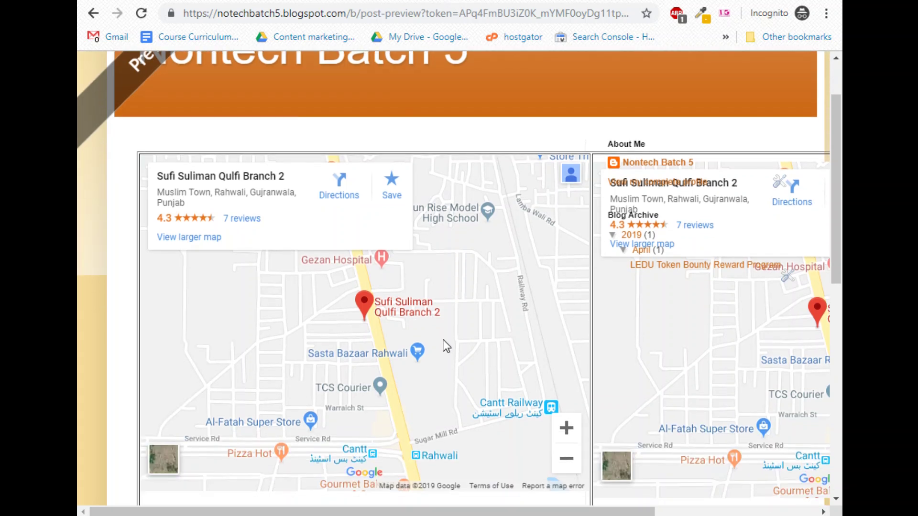
pyautogui.hotkey('ctrl', 'w')
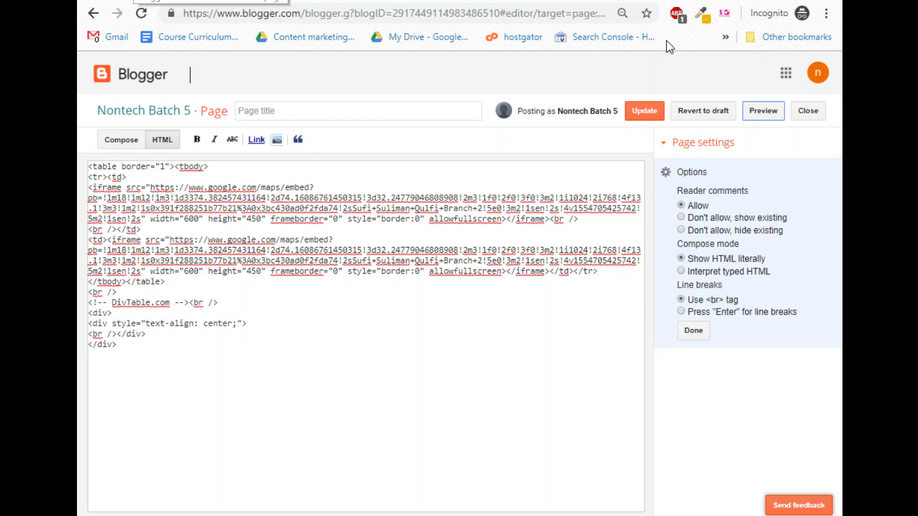
pyautogui.click(645, 111)
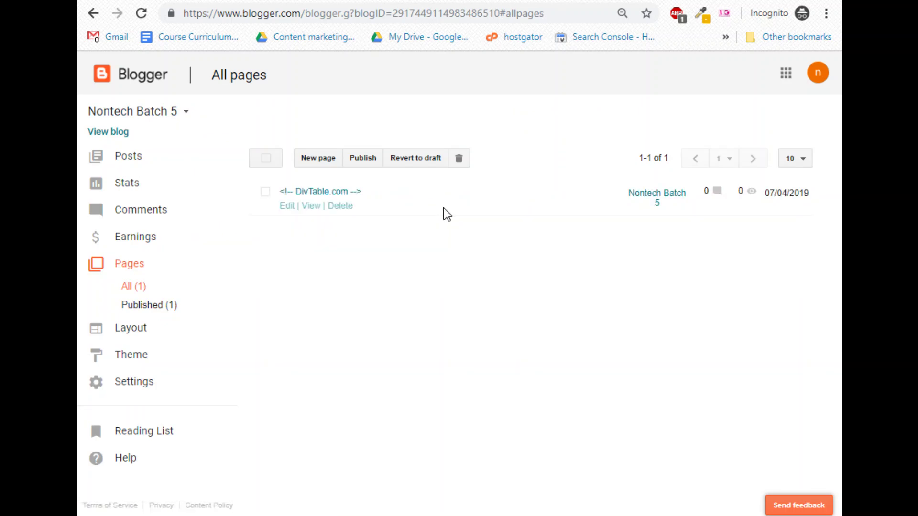
# List all pages, view the live Nontech Batch 5 blog, then return to the Pages dashboard.
pyautogui.moveTo(126, 297); pyautogui.dragTo(126, 300)
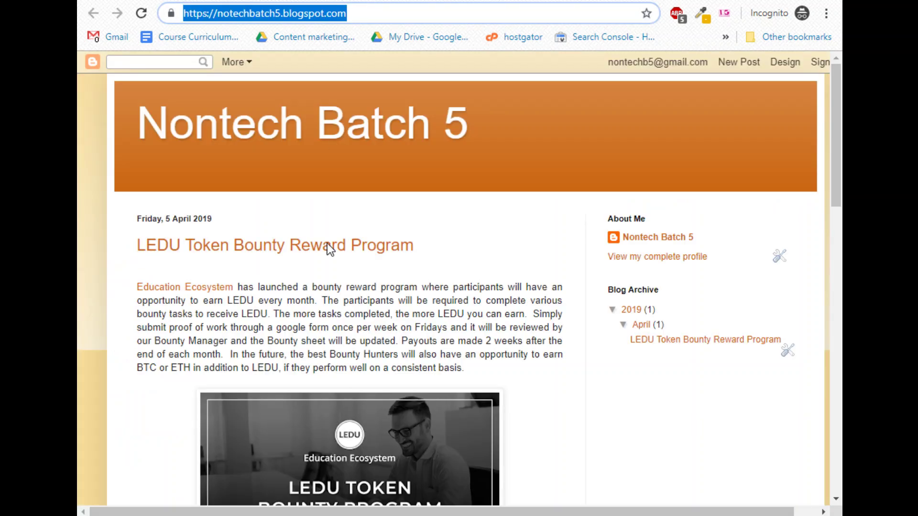
pyautogui.click(340, 304)
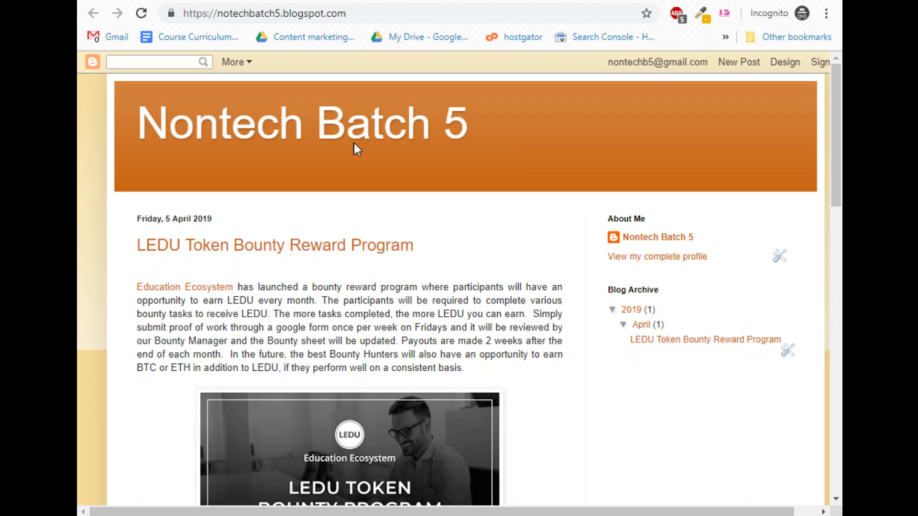
pyautogui.hotkey('ctrl', 'Tab')
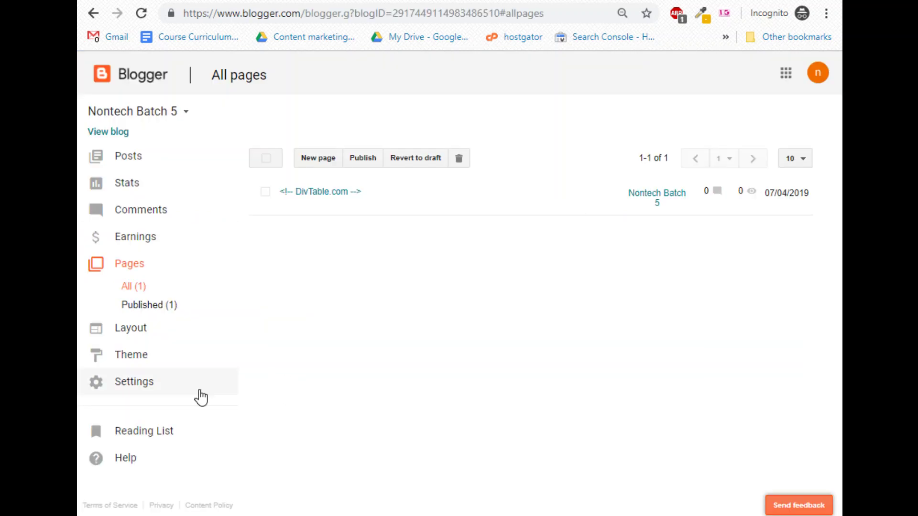
# Open Layout, close the Header gadget's settings unchanged, then bring up the Navbar Configuration settings.
pyautogui.click(136, 334)
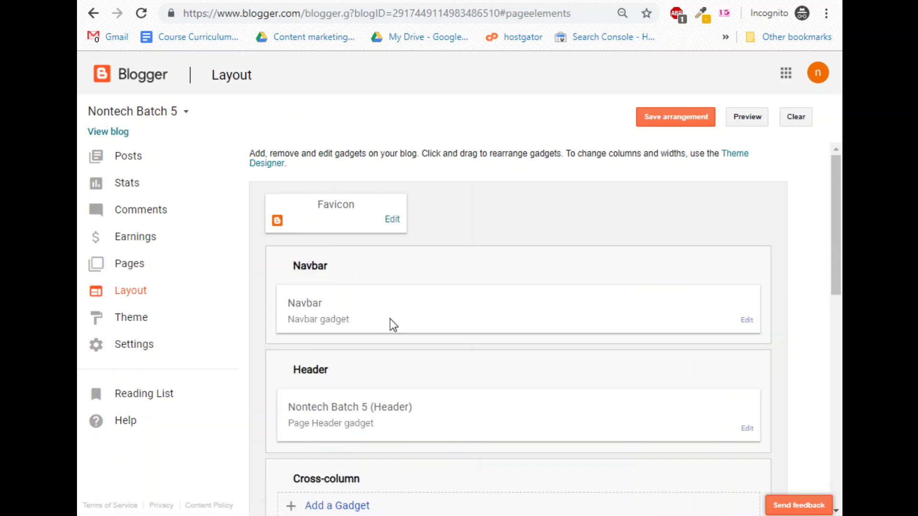
pyautogui.scroll(-2, 390, 319)
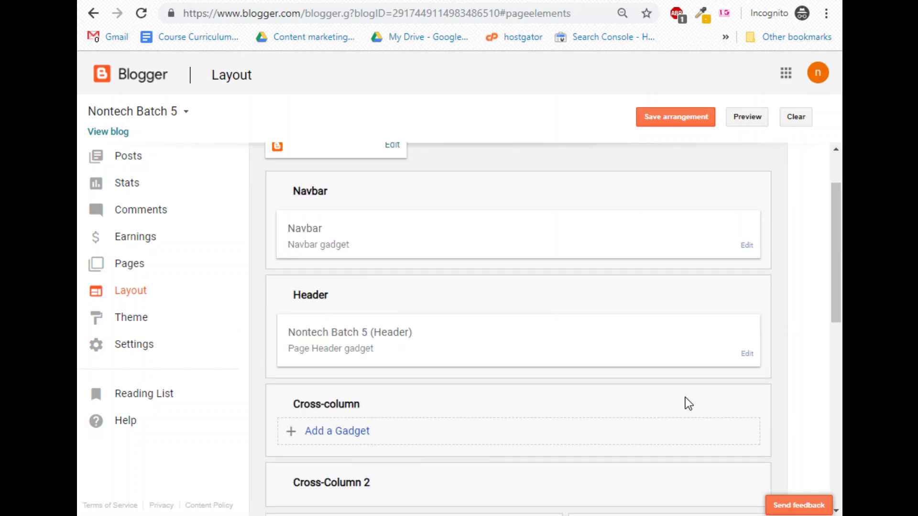
pyautogui.click(748, 354)
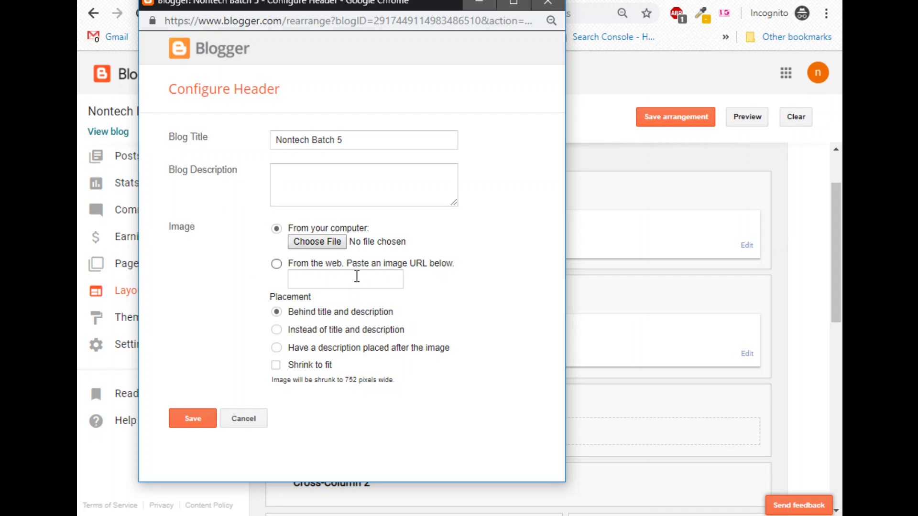
pyautogui.moveTo(309, 4); pyautogui.dragTo(313, 121)
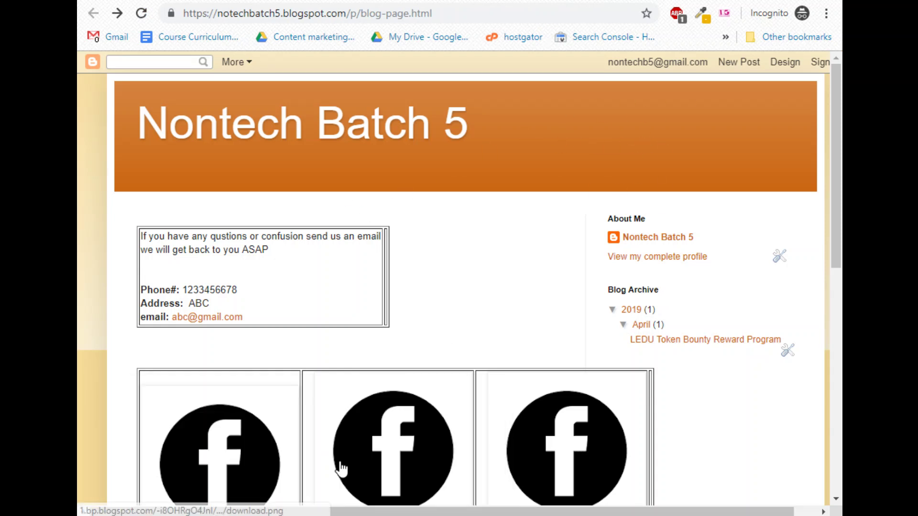
pyautogui.click(448, 461)
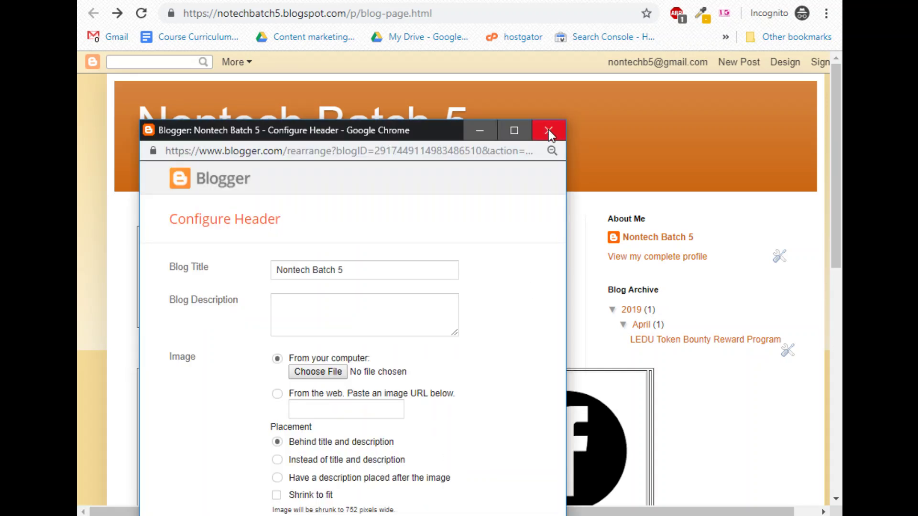
pyautogui.click(549, 130)
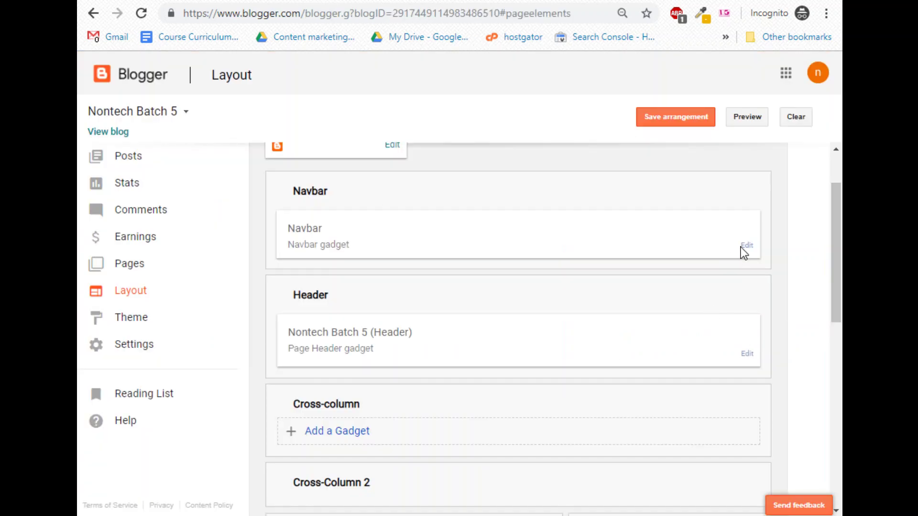
pyautogui.click(746, 247)
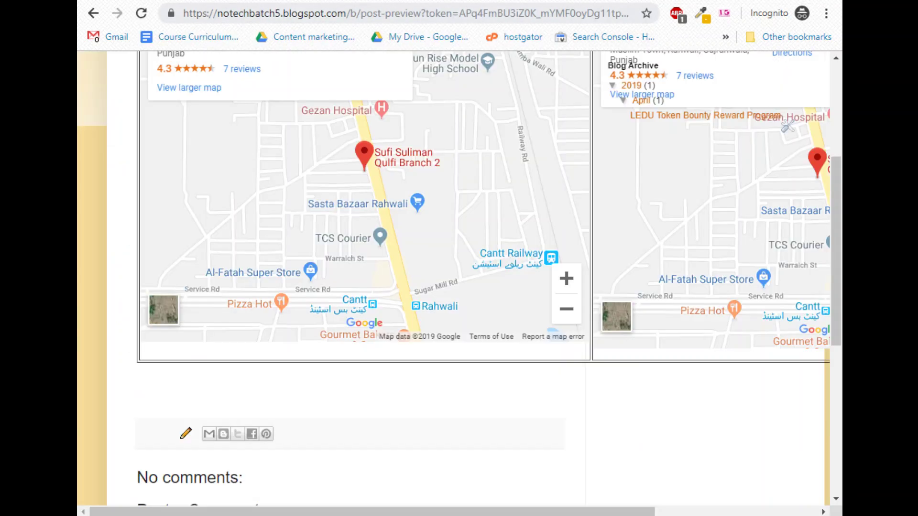
# Save the Blue navbar style, reload the blog to check it, and return to Layout.
pyautogui.scroll(3, 275, 169)
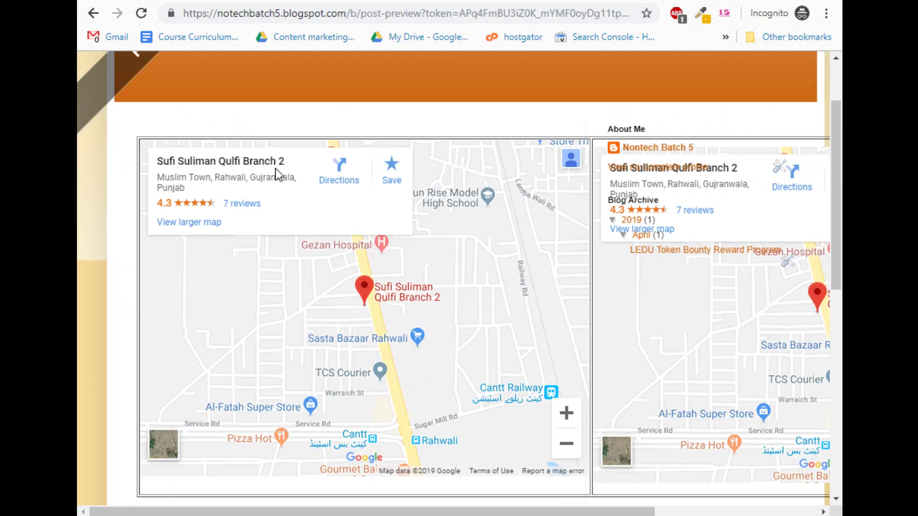
pyautogui.scroll(3, 275, 168)
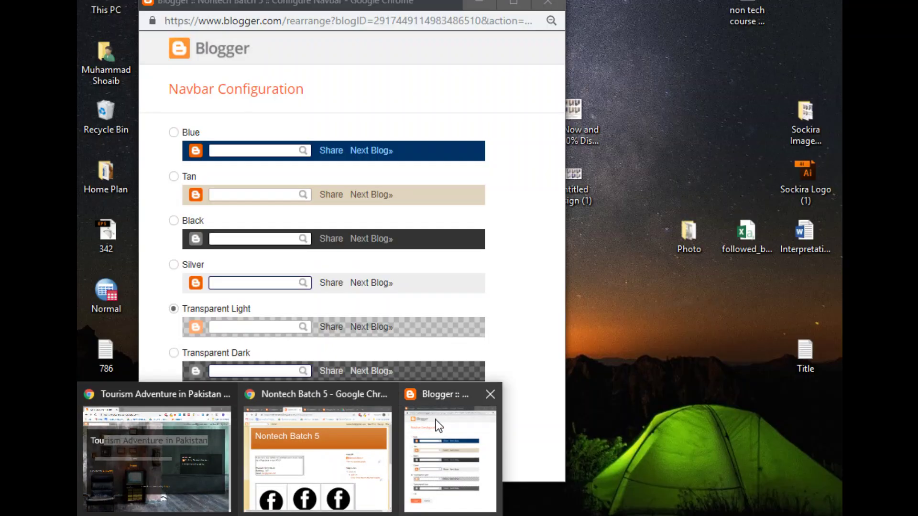
pyautogui.click(434, 424)
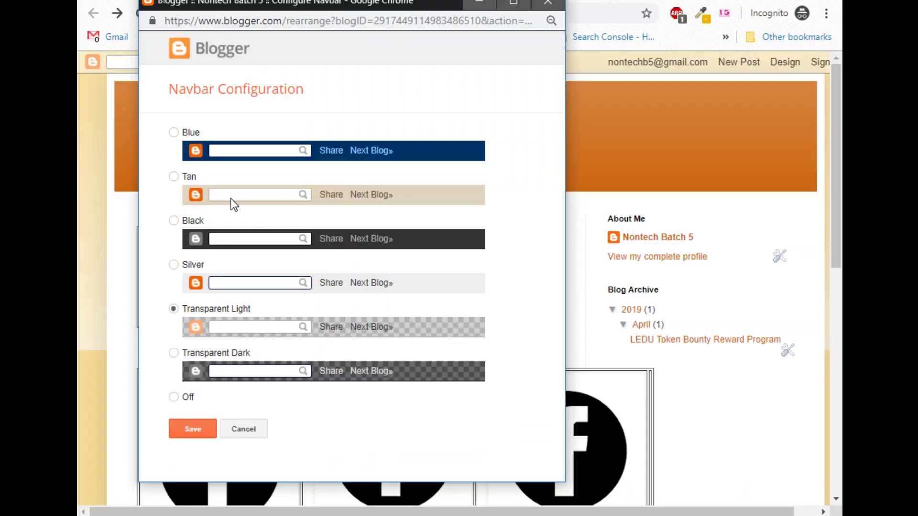
pyautogui.click(194, 433)
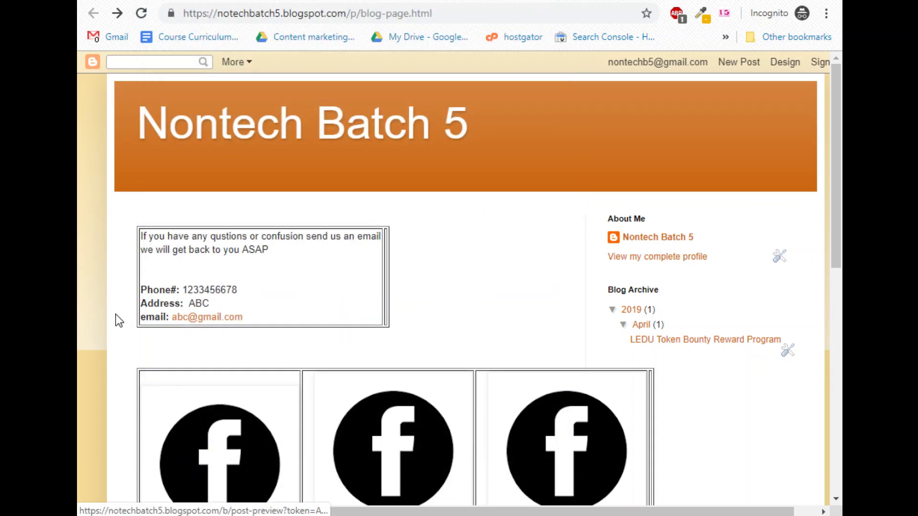
pyautogui.click(138, 17)
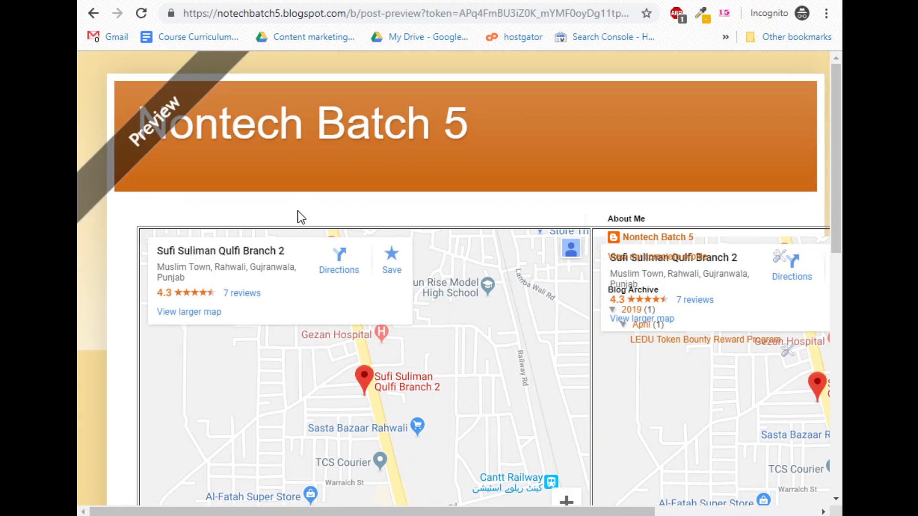
pyautogui.click(93, 12)
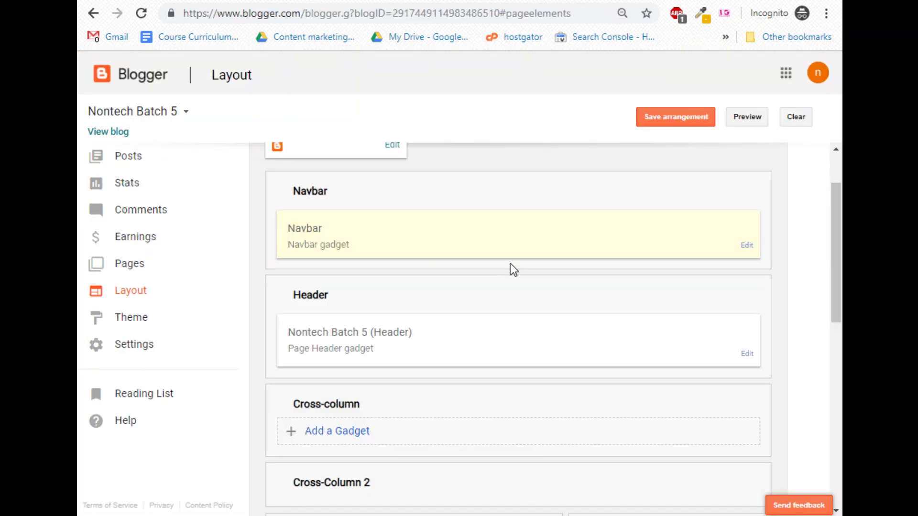
# Enter 'All About Nontech Batch 5' as the header's blog description, save, and preview the blog.
pyautogui.scroll(2, 394, 360)
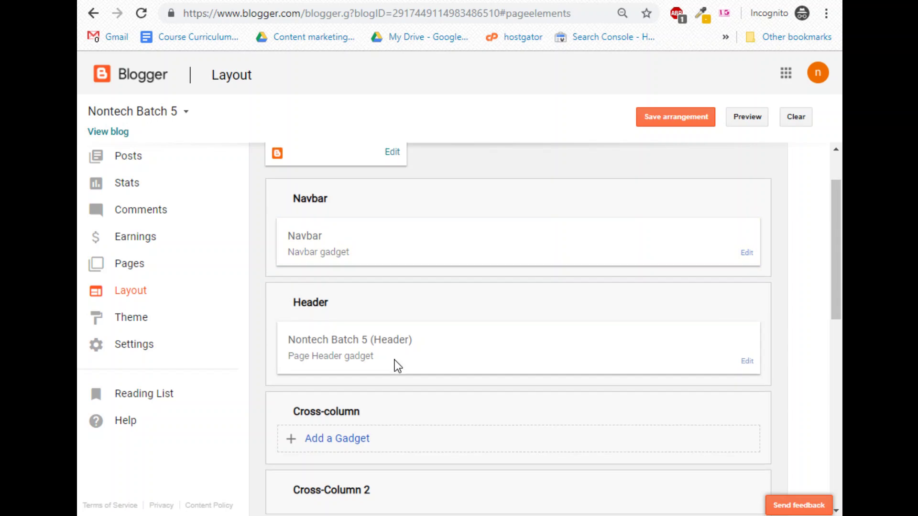
pyautogui.scroll(-3, 363, 358)
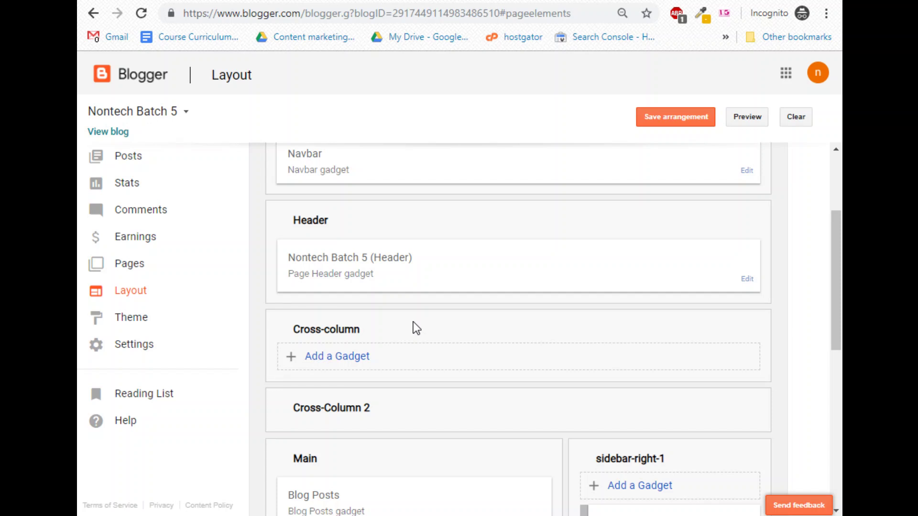
pyautogui.scroll(-3, 388, 309)
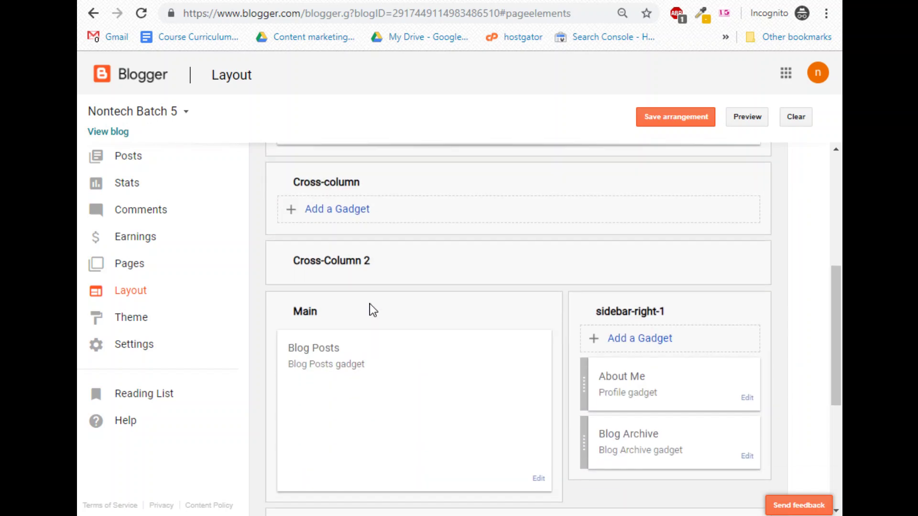
pyautogui.scroll(3, 455, 364)
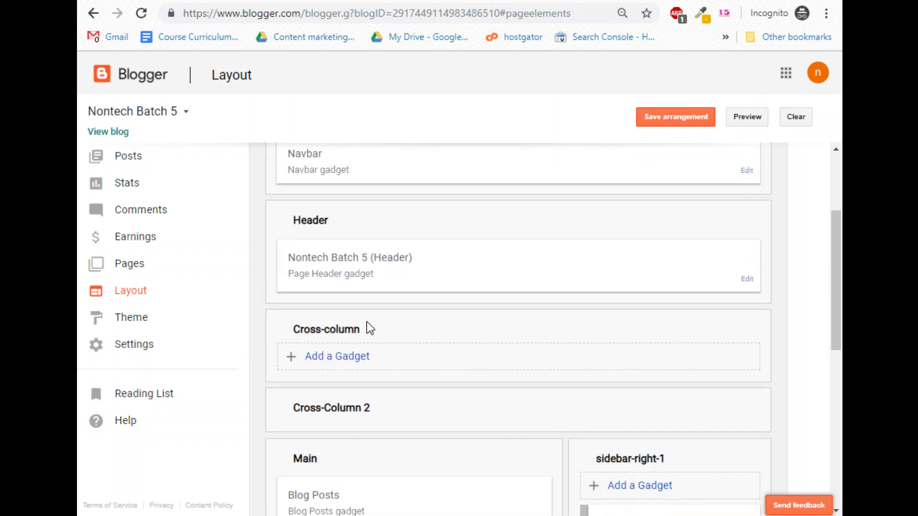
pyautogui.click(748, 280)
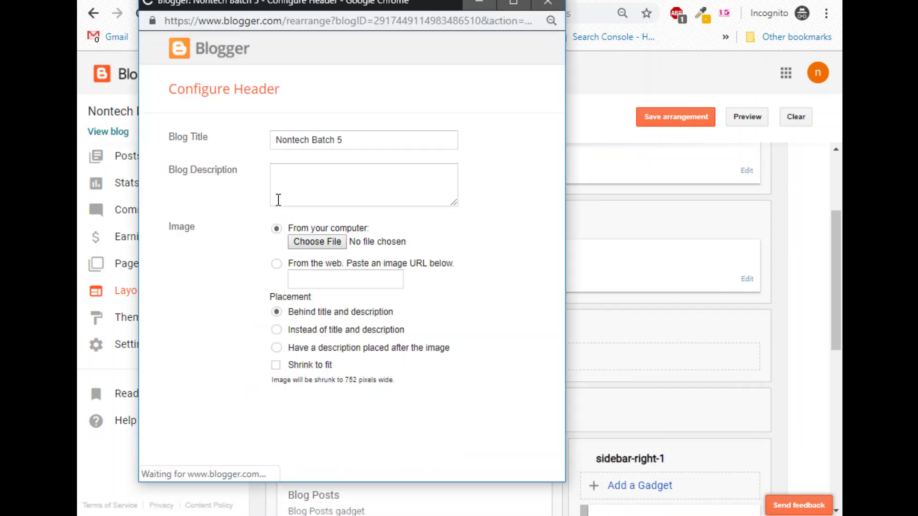
pyautogui.click(296, 190)
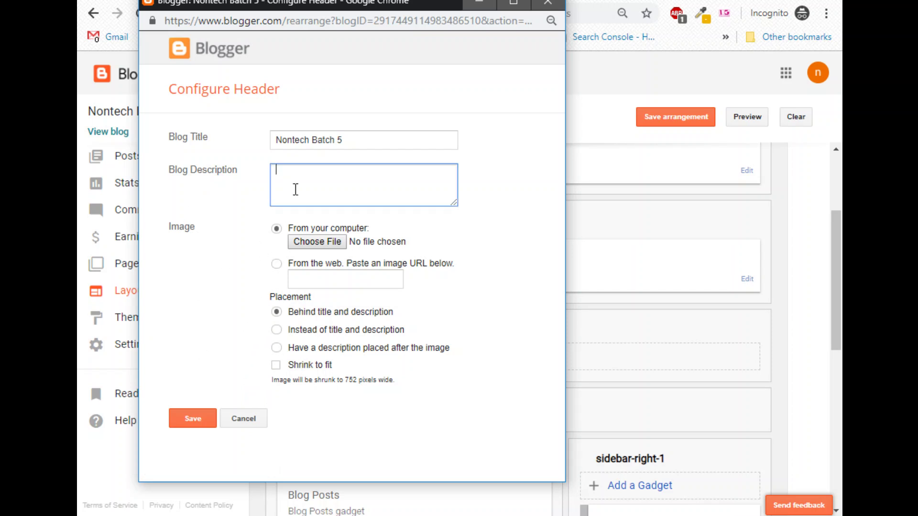
pyautogui.write('All About Nontech Bat')
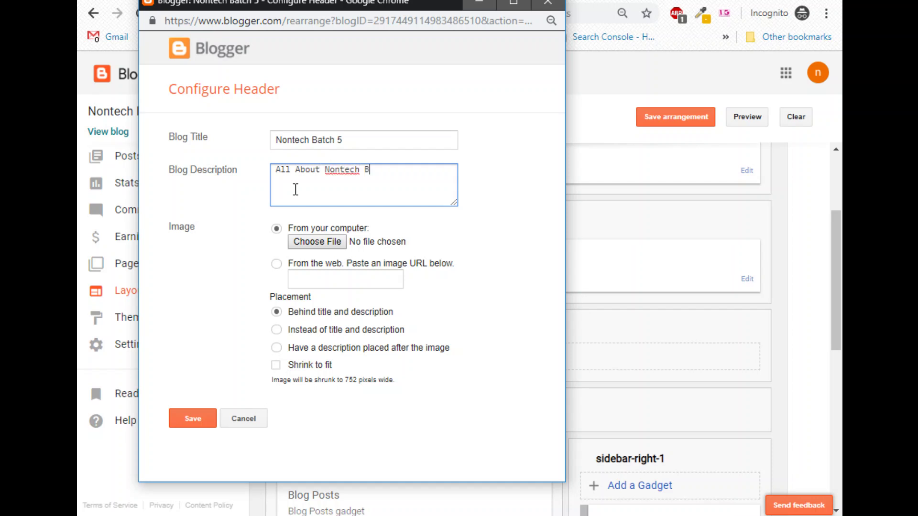
pyautogui.write('ch 5')
pyautogui.click(193, 420)
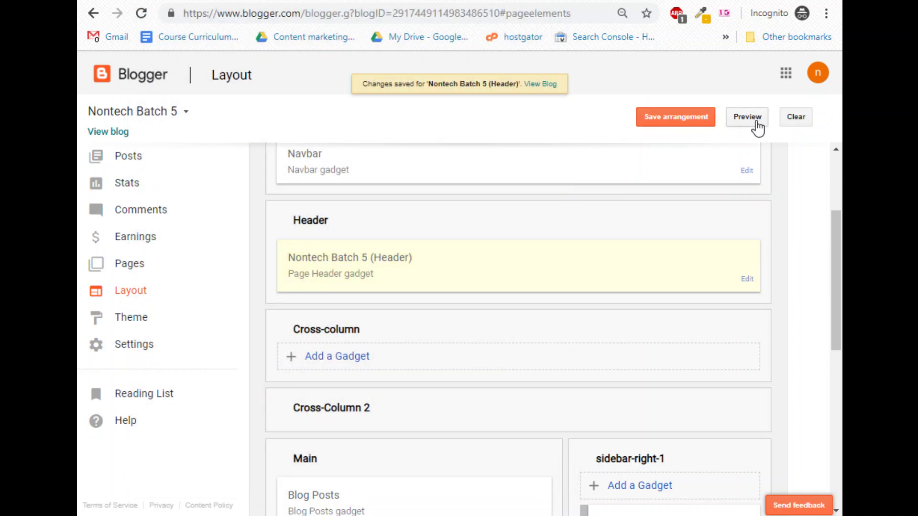
pyautogui.click(757, 124)
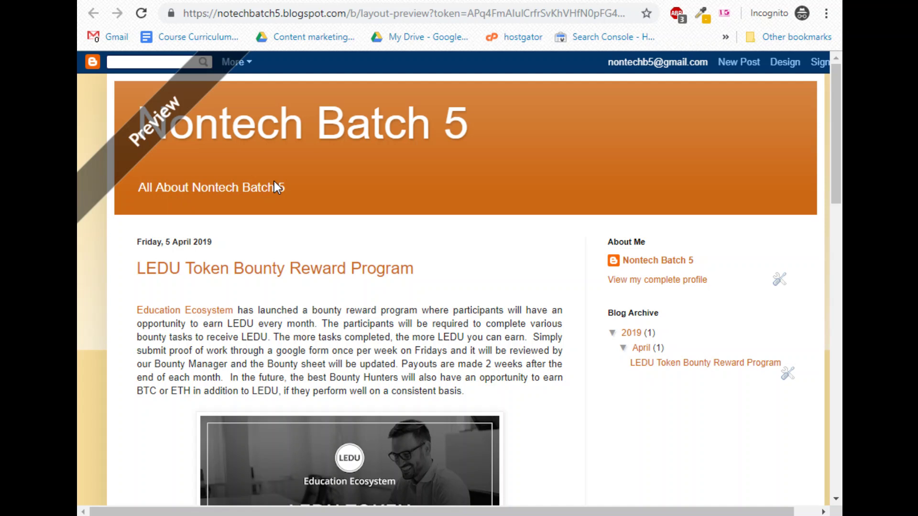
# Close the preview, then open and close the Navbar settings without changes.
pyautogui.hotkey('ctrl', 'w')
pyautogui.scroll(3, 622, 286)
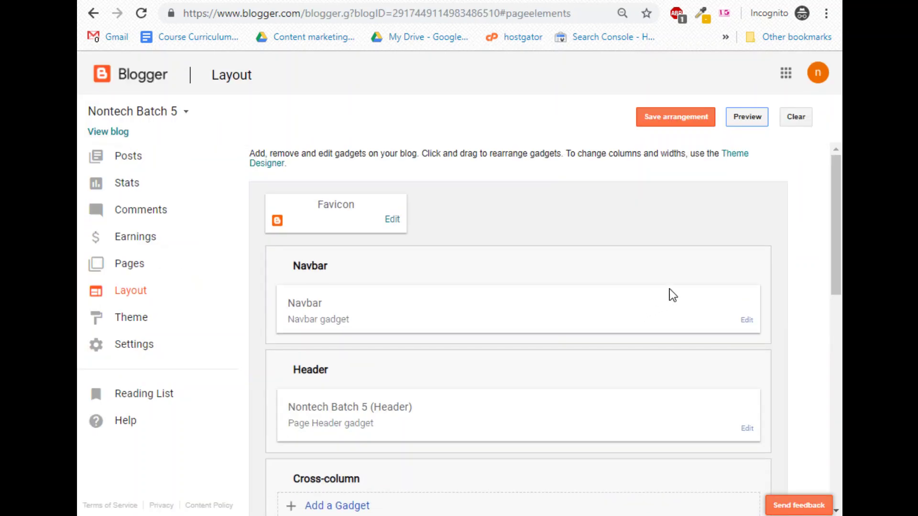
pyautogui.click(746, 321)
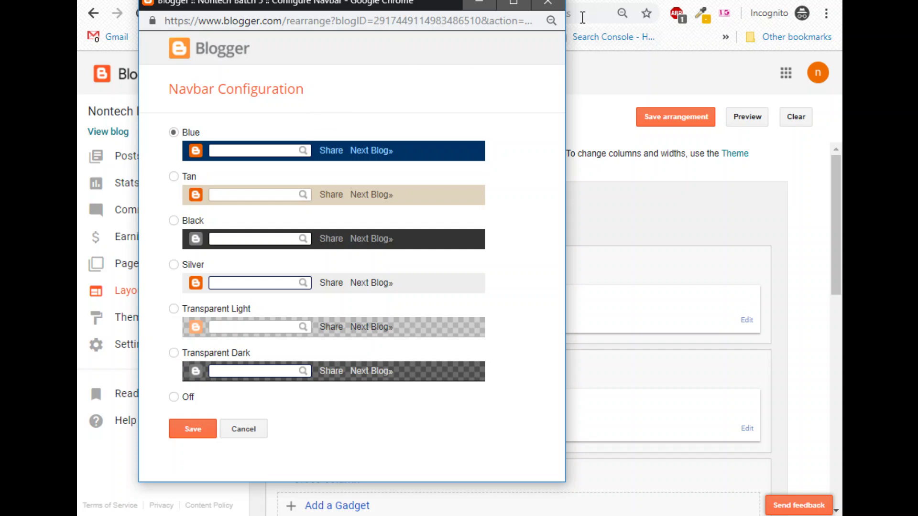
pyautogui.click(549, 5)
pyautogui.scroll(-2, 754, 374)
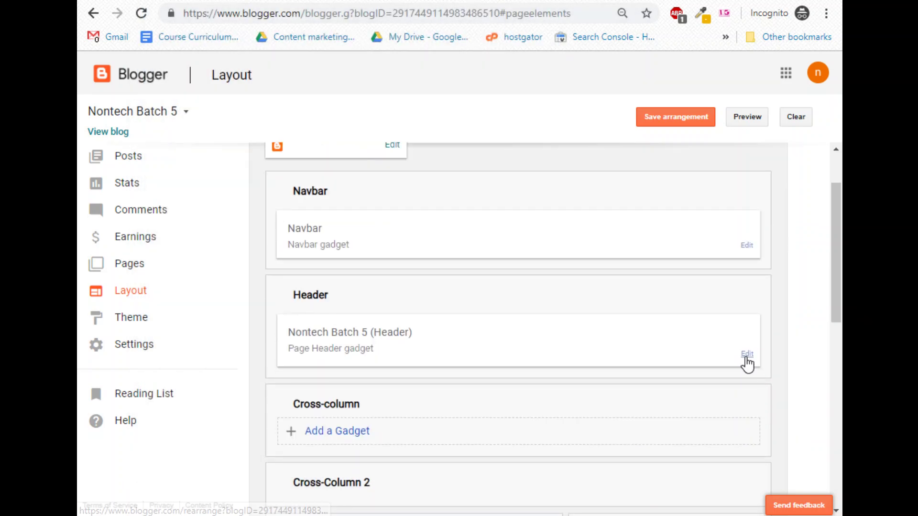
# Upload 'Untitled design (1)' as the header image and save the Header gadget.
pyautogui.click(747, 357)
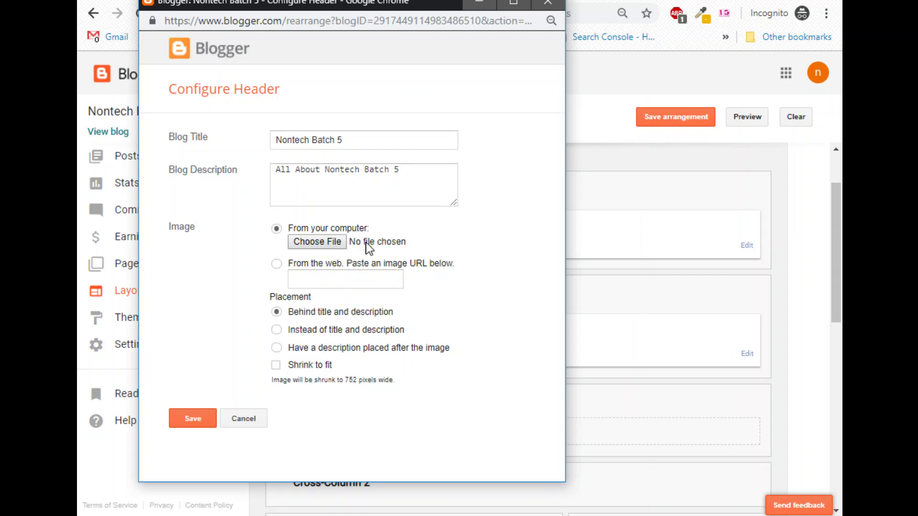
pyautogui.click(308, 243)
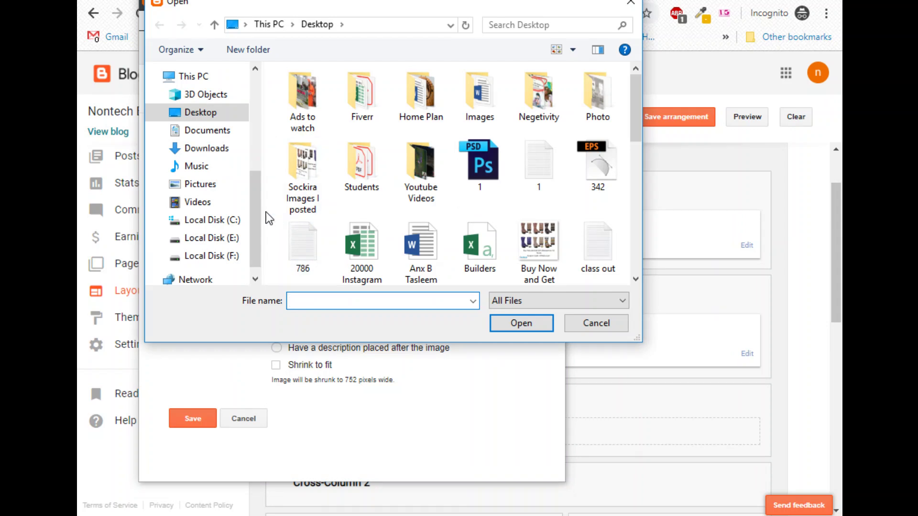
pyautogui.scroll(-1, 540, 246)
pyautogui.scroll(-5, 539, 246)
pyautogui.scroll(1, 416, 211)
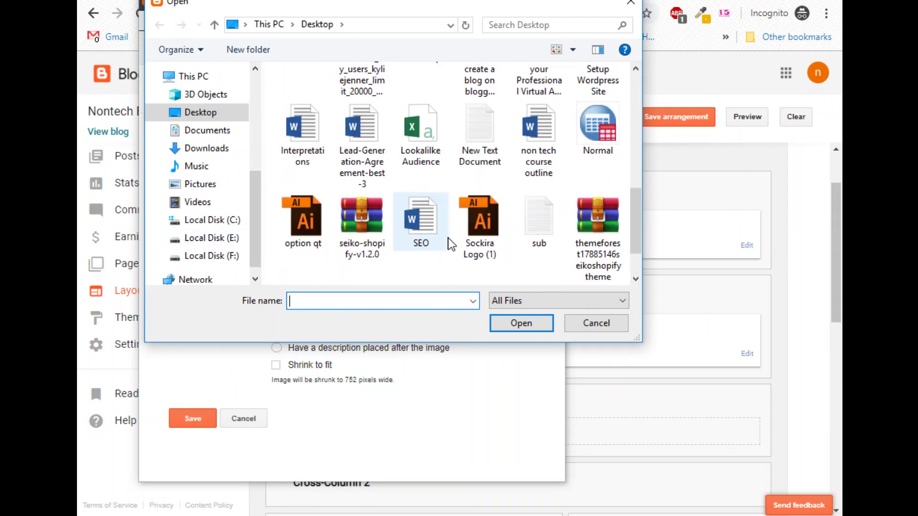
pyautogui.scroll(-1, 414, 264)
pyautogui.doubleClick(414, 263)
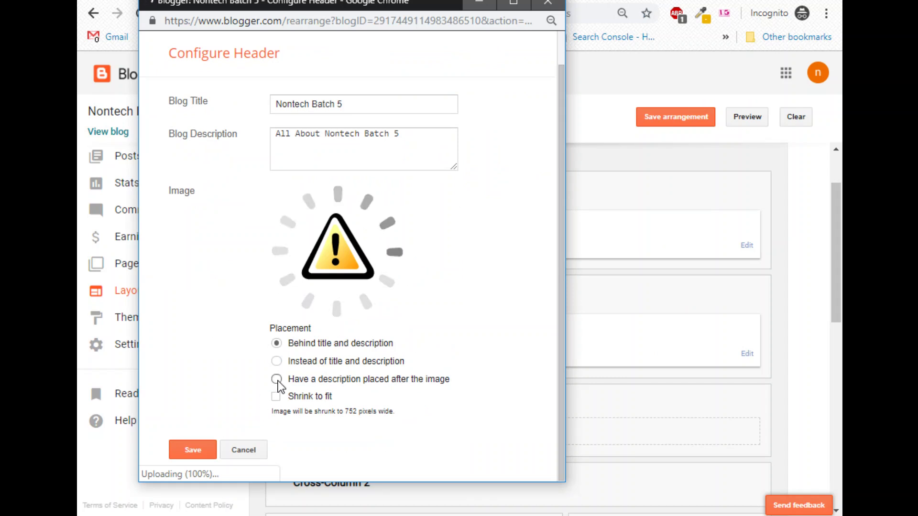
pyautogui.click(185, 452)
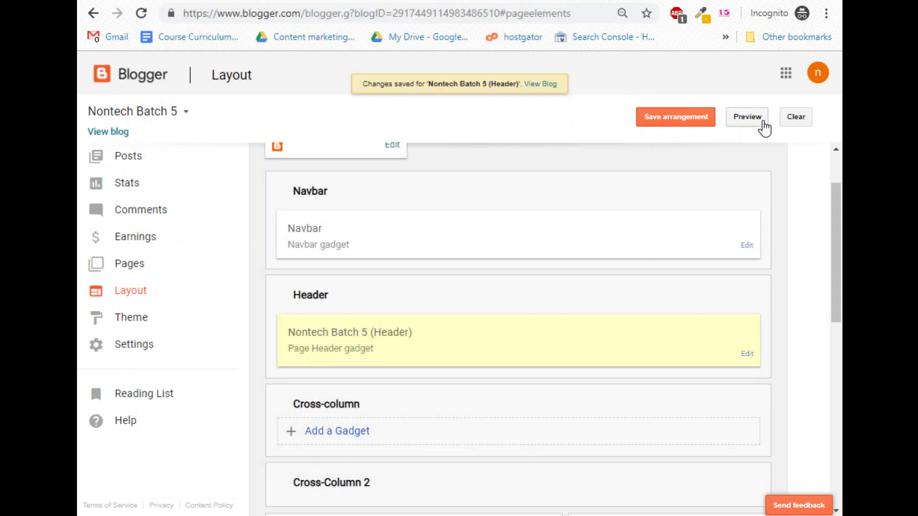
# Preview the blog with the new header image, then close the preview.
pyautogui.click(763, 122)
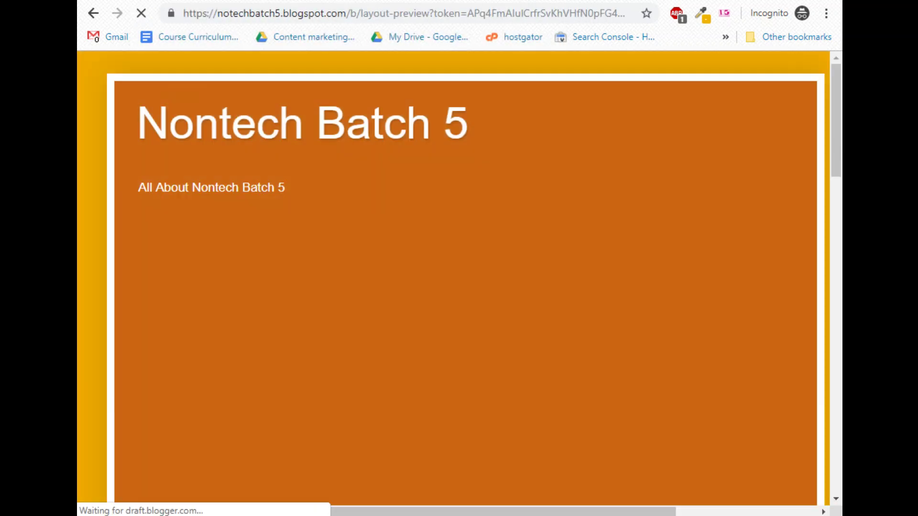
pyautogui.scroll(-5, 471, 325)
pyautogui.scroll(6, 455, 225)
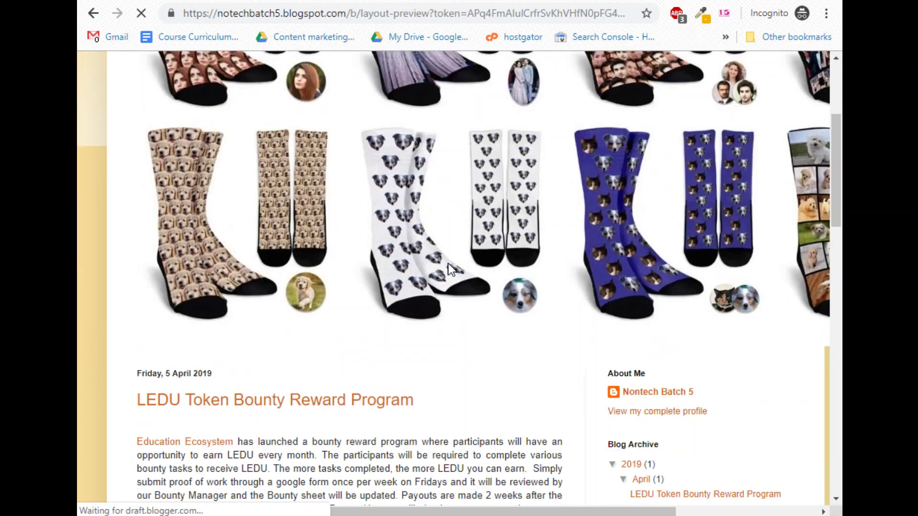
pyautogui.hotkey('ctrl', 'w')
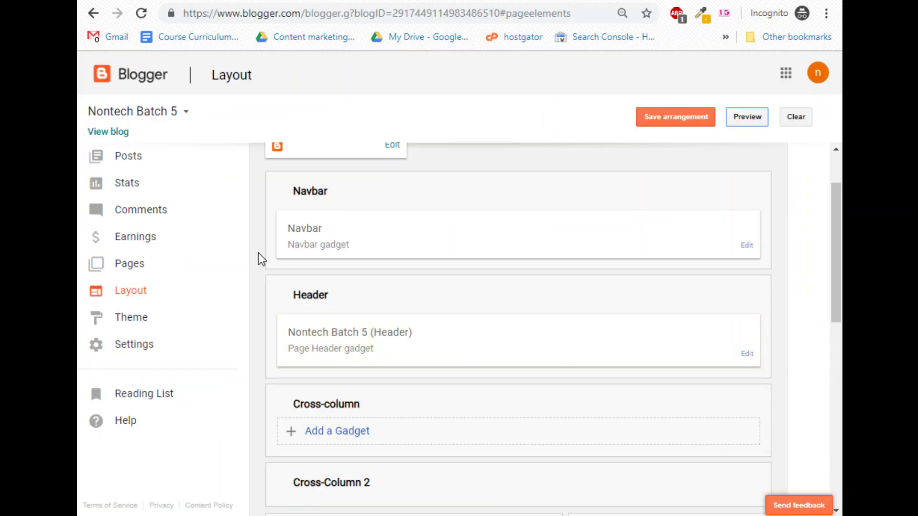
pyautogui.scroll(-3, 593, 340)
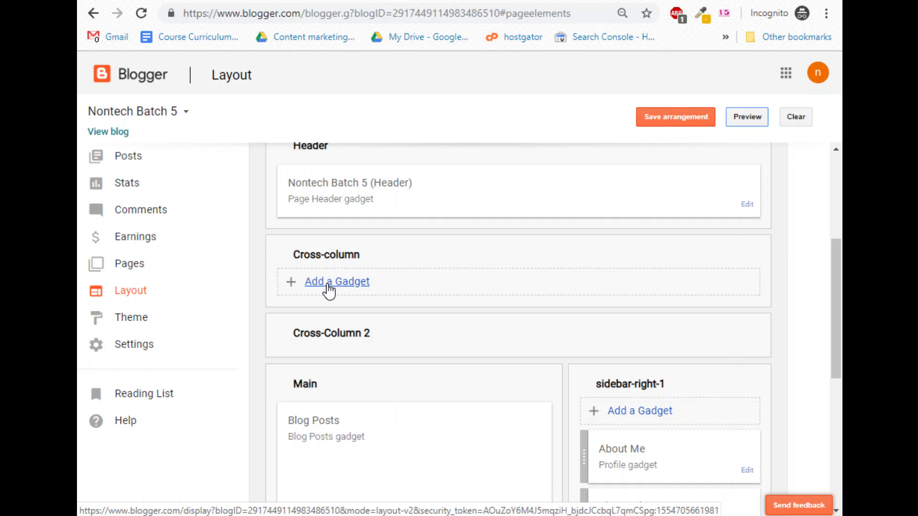
pyautogui.scroll(5, 329, 289)
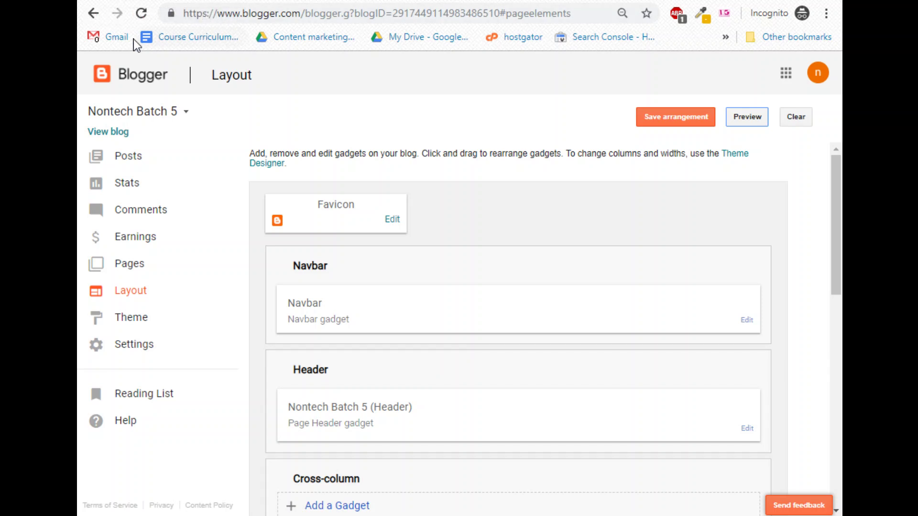
# Upload download.png as the blog's new favicon and save the Favicon gadget.
pyautogui.click(393, 220)
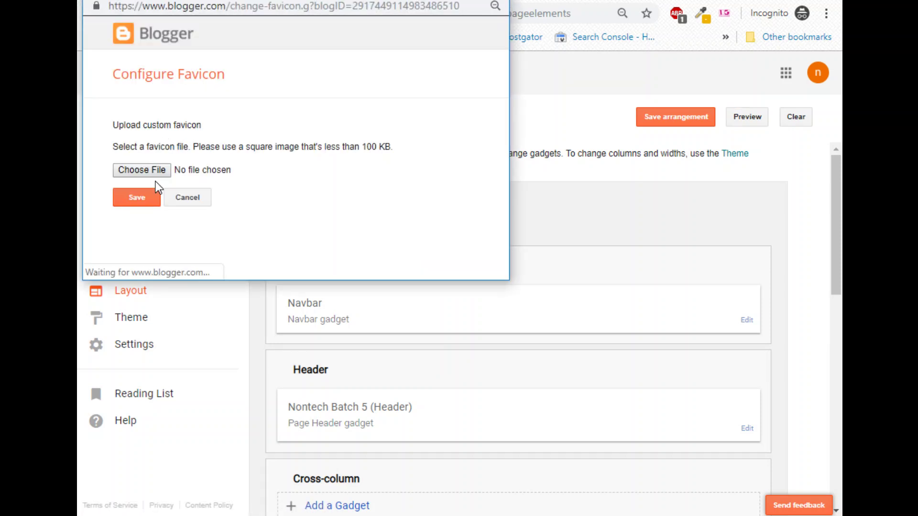
pyautogui.click(148, 170)
pyautogui.scroll(-5, 470, 230)
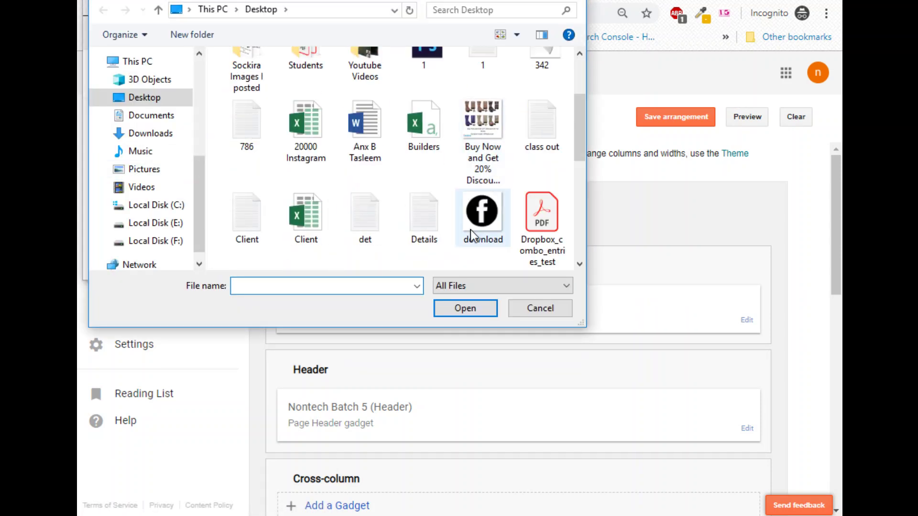
pyautogui.scroll(3, 457, 160)
pyautogui.click(469, 69)
pyautogui.doubleClick(469, 69)
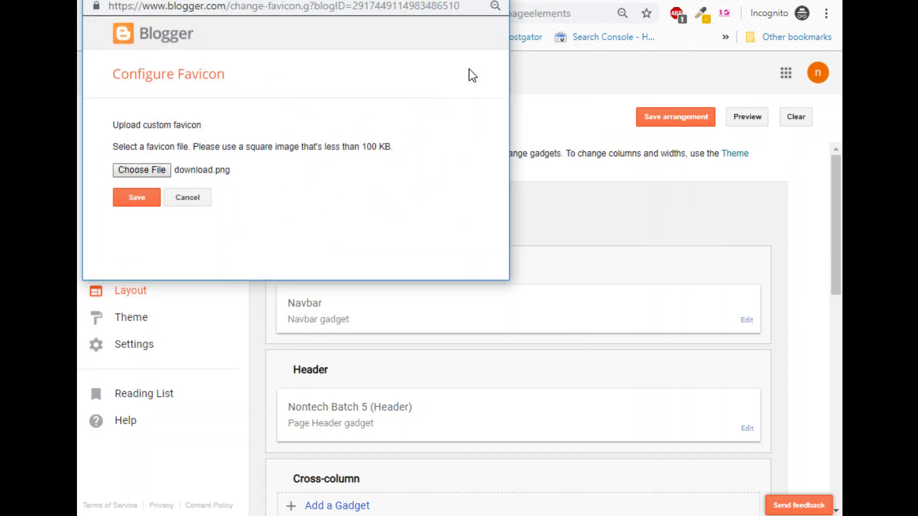
pyautogui.click(157, 237)
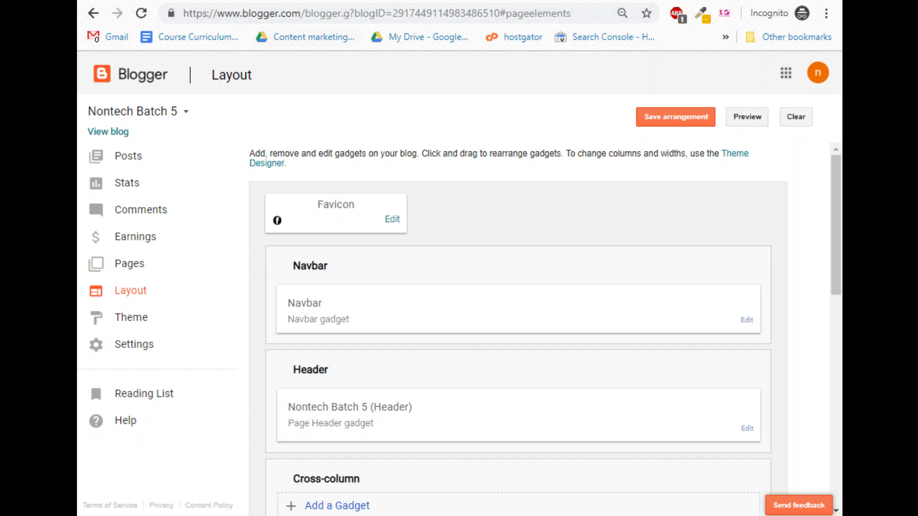
# Reload the blog preview to check the new favicon, then return to Layout.
pyautogui.click(81, 4)
pyautogui.click(141, 13)
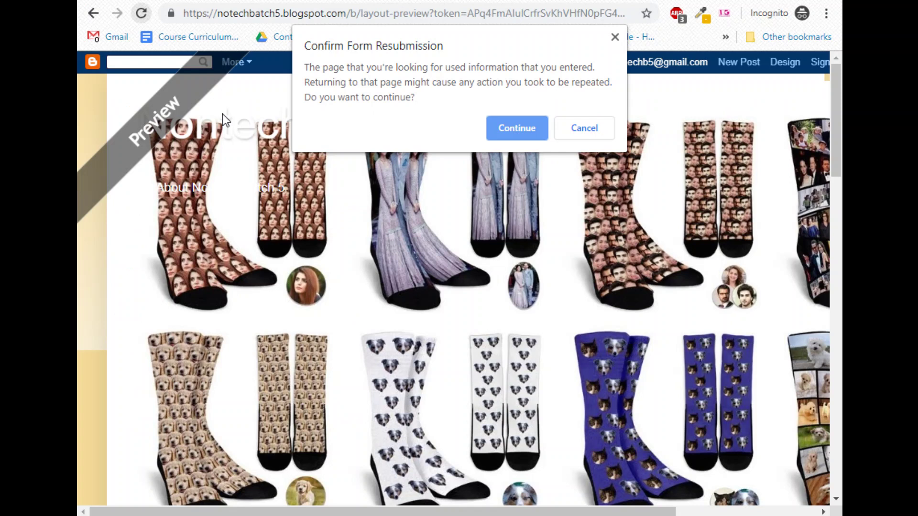
pyautogui.click(529, 134)
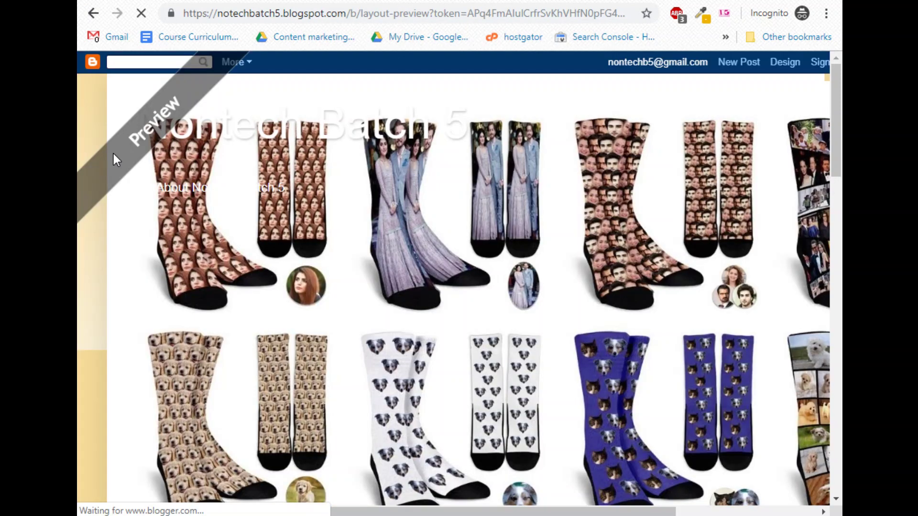
pyautogui.click(154, 4)
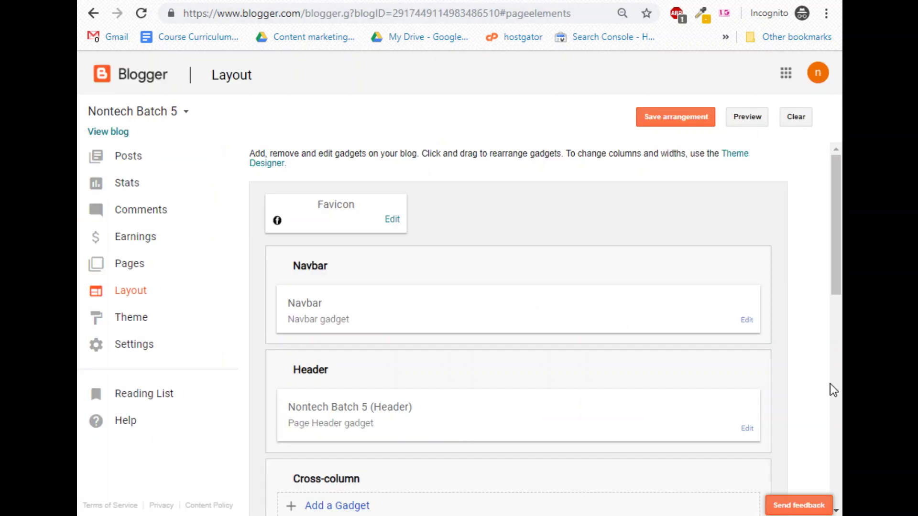
# Open Configure Profile for the About Me gadget in sidebar-right-1.
pyautogui.scroll(-5, 689, 400)
pyautogui.scroll(-3, 434, 385)
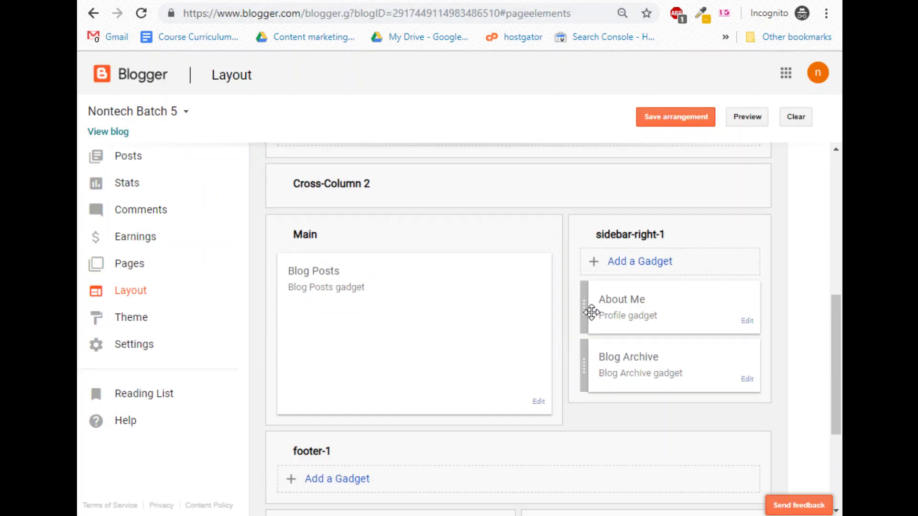
pyautogui.scroll(-3, 451, 314)
pyautogui.scroll(5, 452, 314)
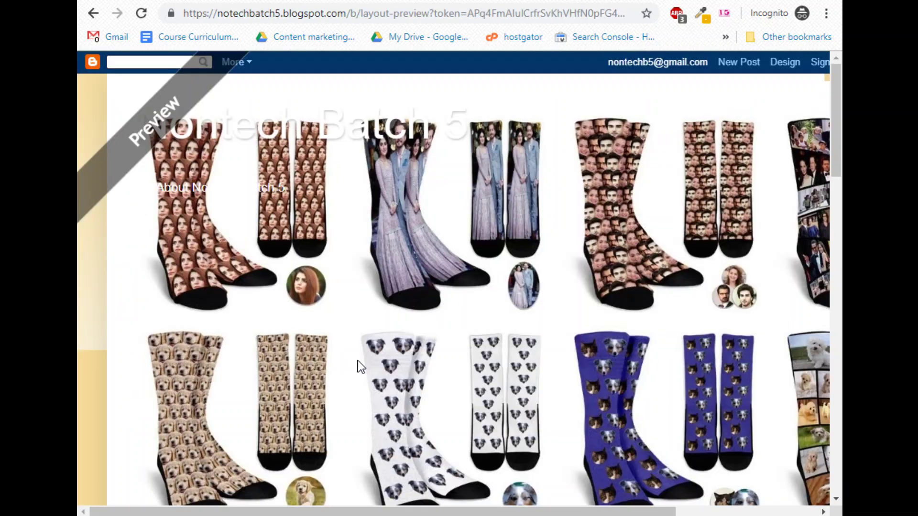
pyautogui.scroll(-10, 665, 276)
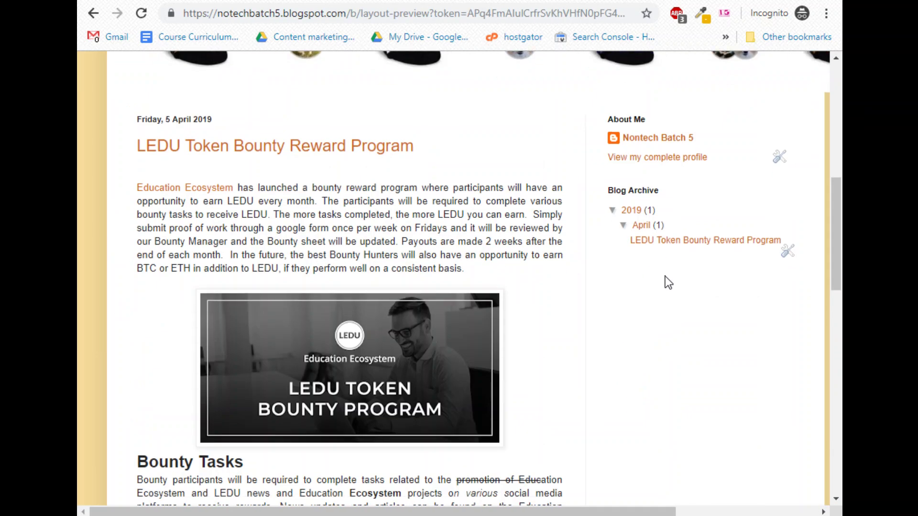
pyautogui.scroll(5, 651, 287)
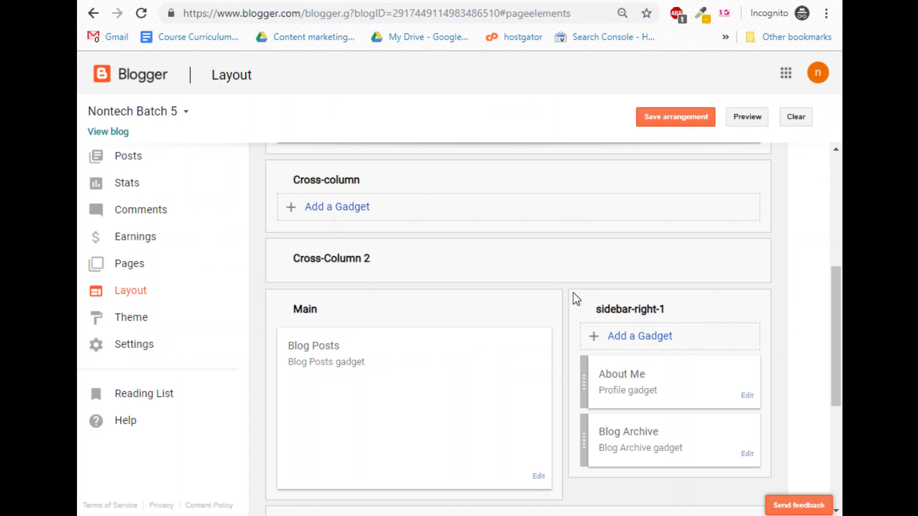
pyautogui.scroll(-3, 574, 306)
pyautogui.click(749, 249)
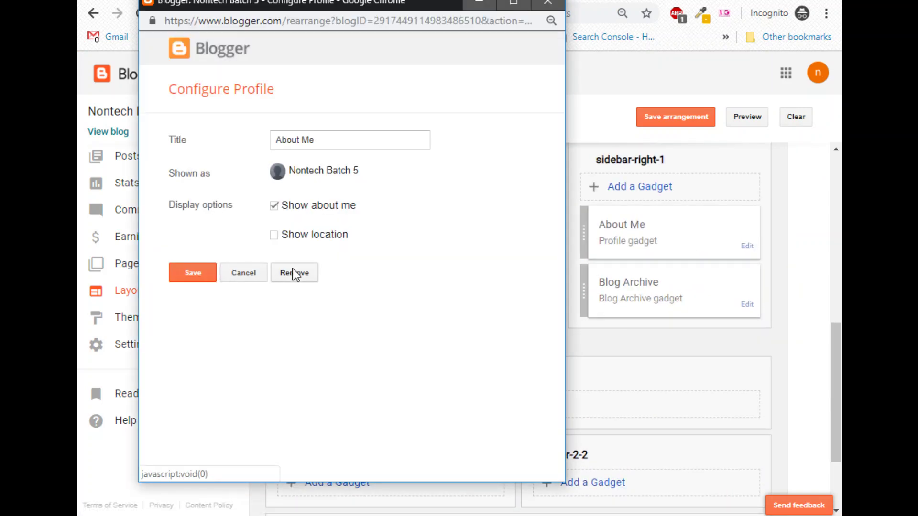
# Remove the About Me and Blog Archive gadgets and open the sidebar's Add a Gadget list.
pyautogui.click(294, 276)
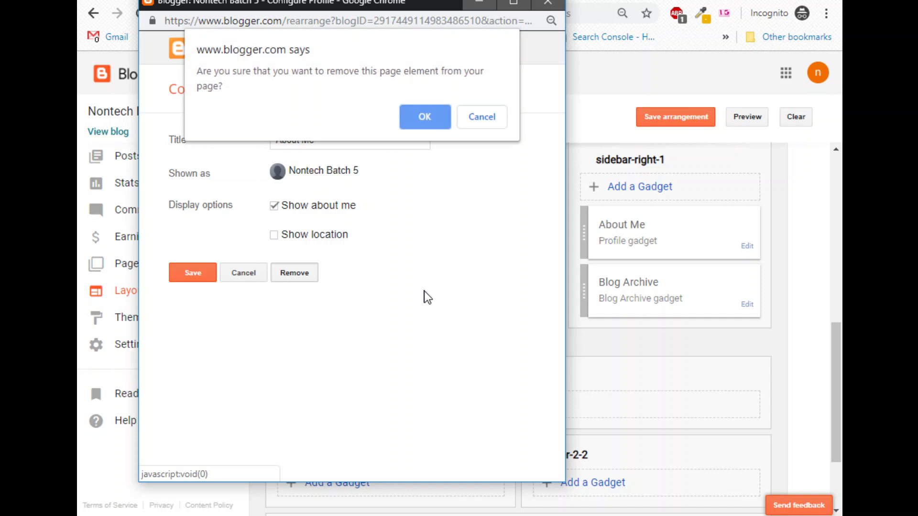
pyautogui.click(428, 122)
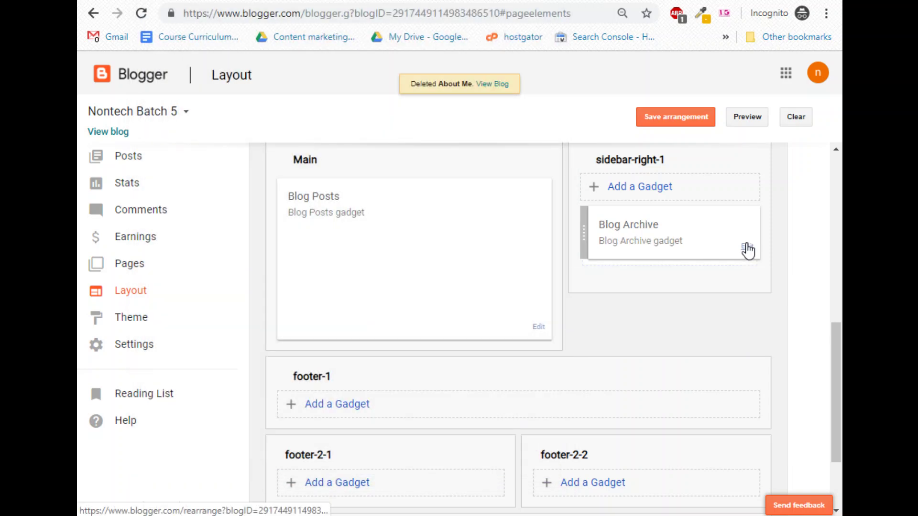
pyautogui.click(747, 247)
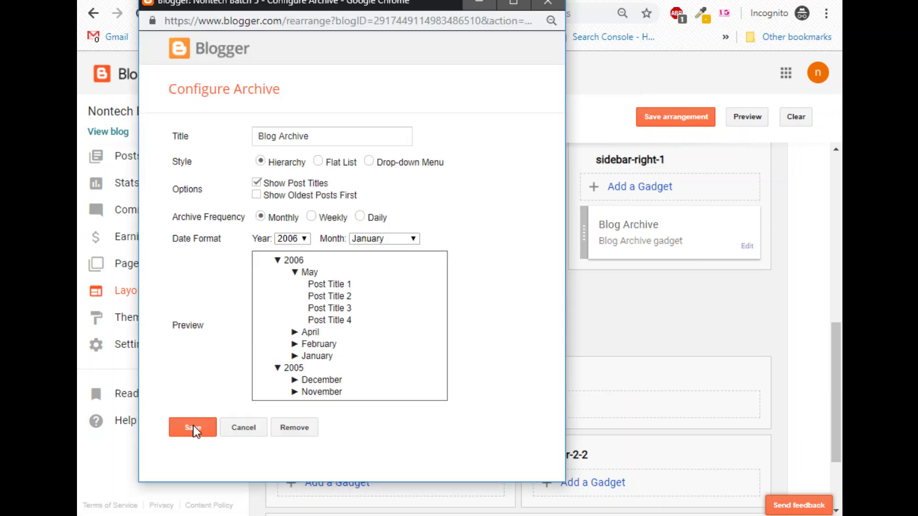
pyautogui.click(295, 430)
pyautogui.click(414, 116)
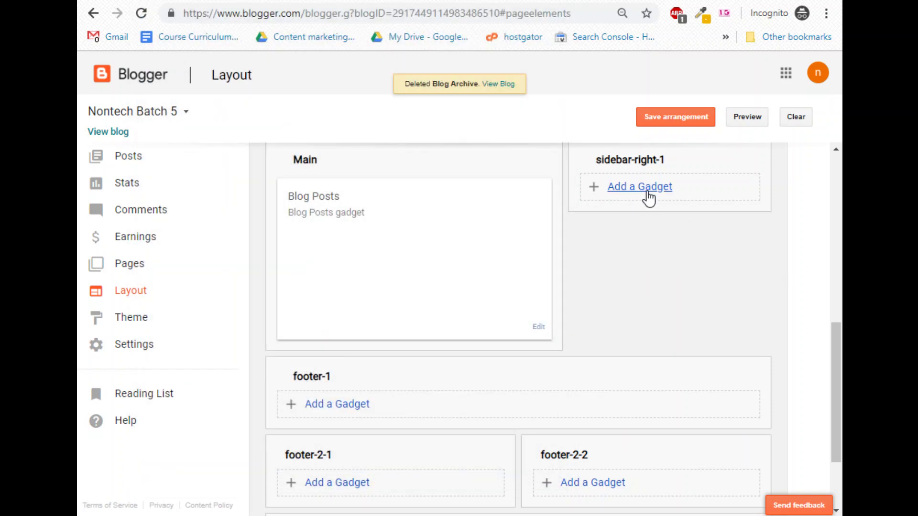
pyautogui.click(647, 196)
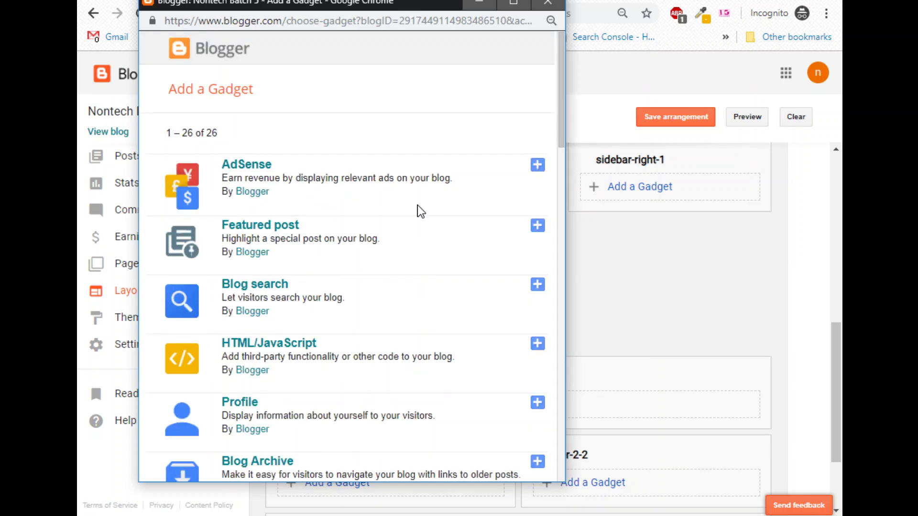
# Add the Blog search gadget and save it titled 'Search This Blog'.
pyautogui.scroll(-2, 378, 218)
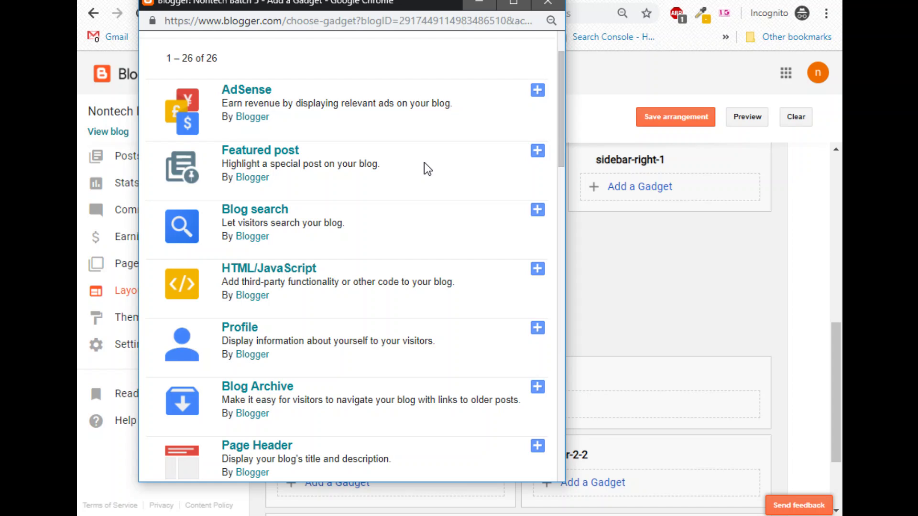
pyautogui.click(541, 216)
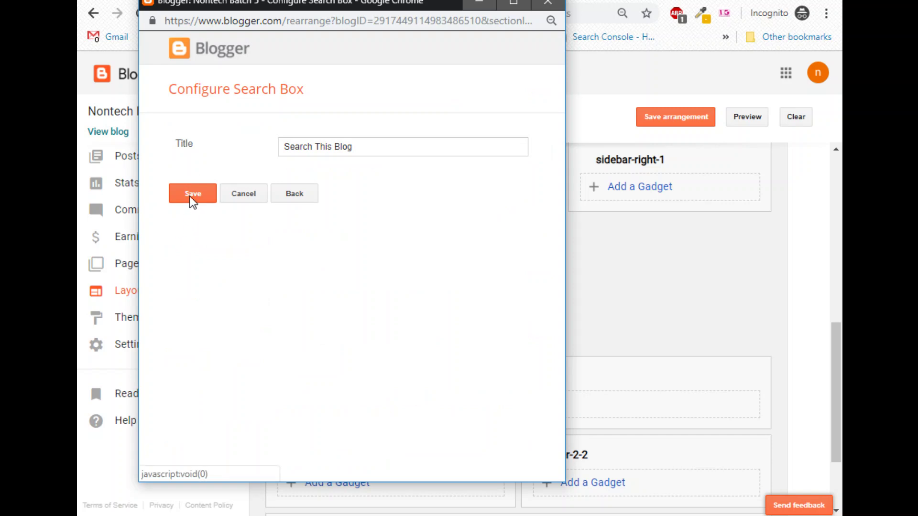
pyautogui.click(190, 197)
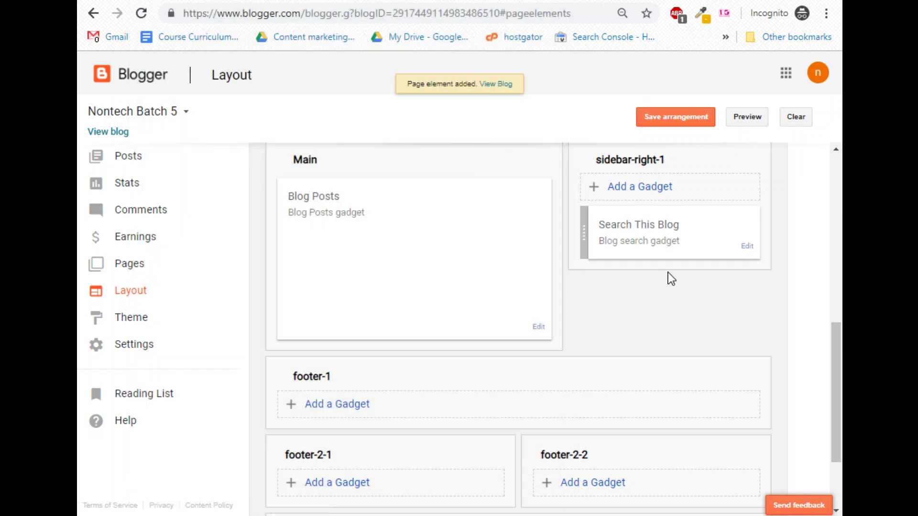
# Add a Blog's stats gadget using the fourth style, graph with digit tiles, and save it.
pyautogui.click(646, 188)
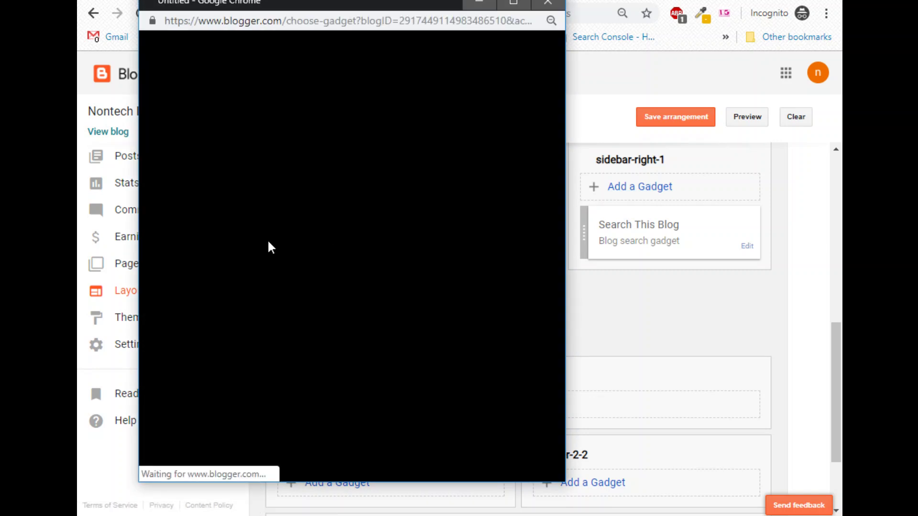
pyautogui.scroll(-6, 306, 273)
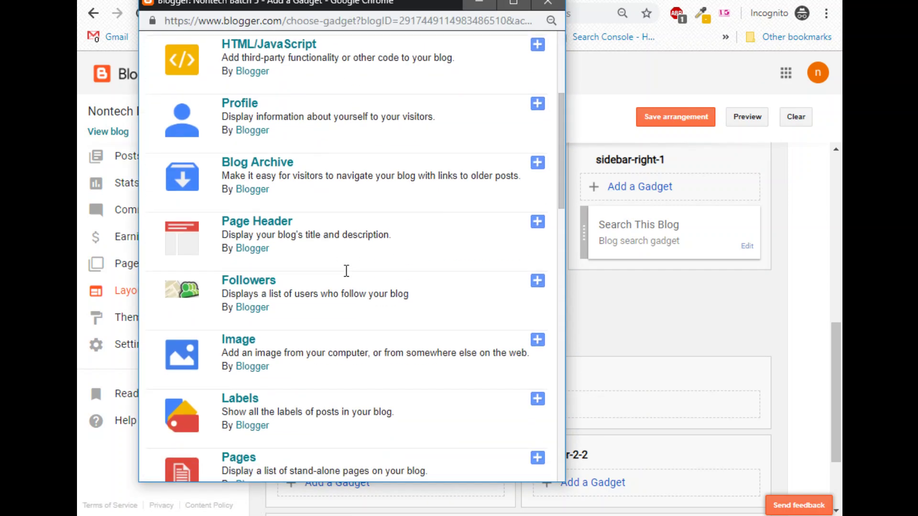
pyautogui.scroll(-2, 288, 253)
pyautogui.scroll(-2, 282, 246)
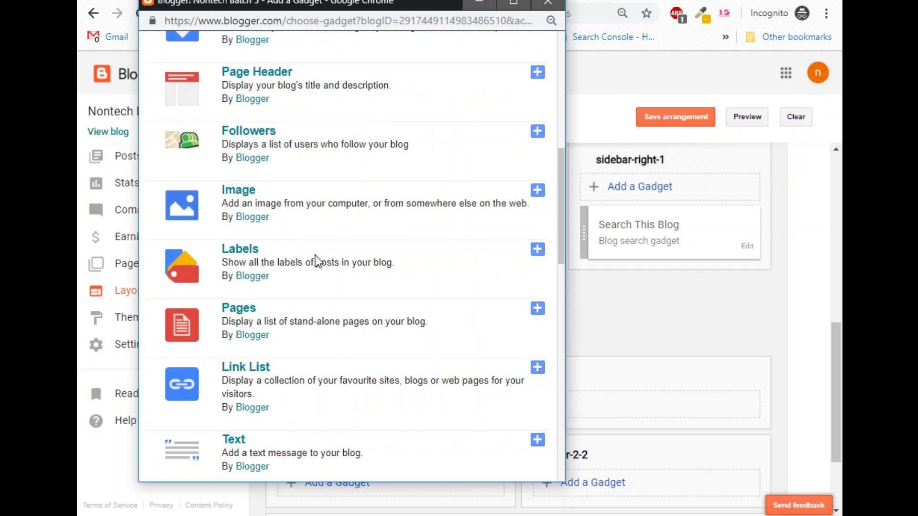
pyautogui.scroll(-2, 325, 268)
pyautogui.scroll(-5, 336, 286)
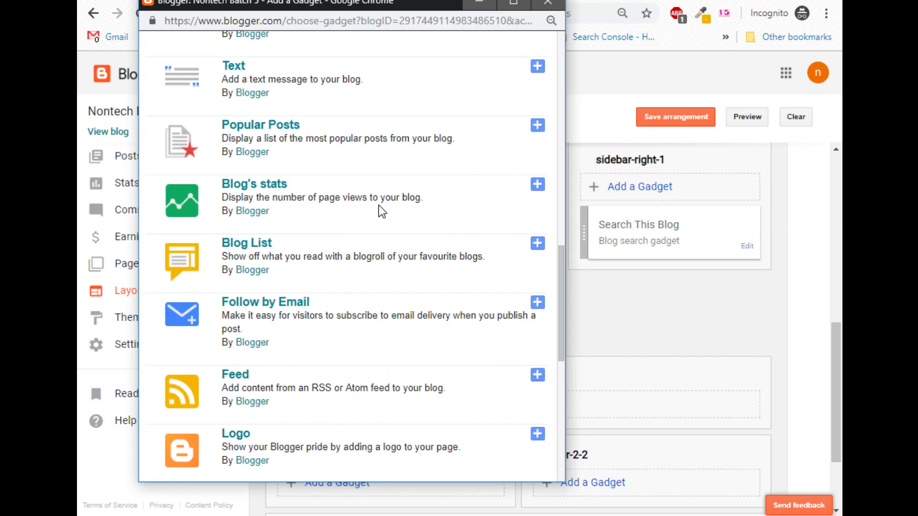
pyautogui.click(538, 186)
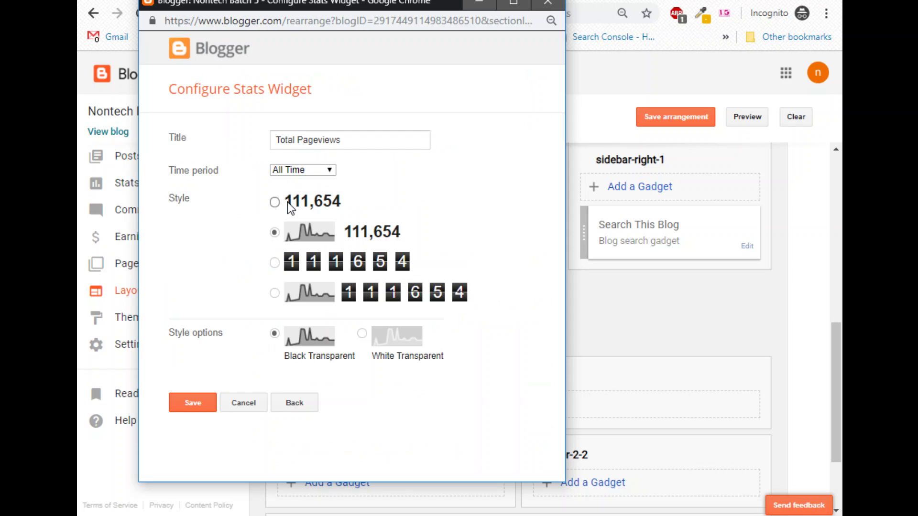
pyautogui.click(296, 295)
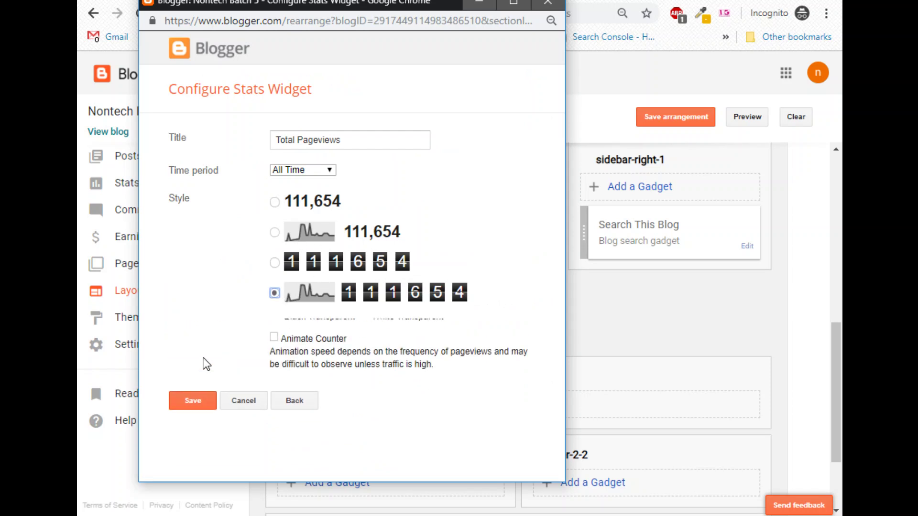
pyautogui.click(192, 445)
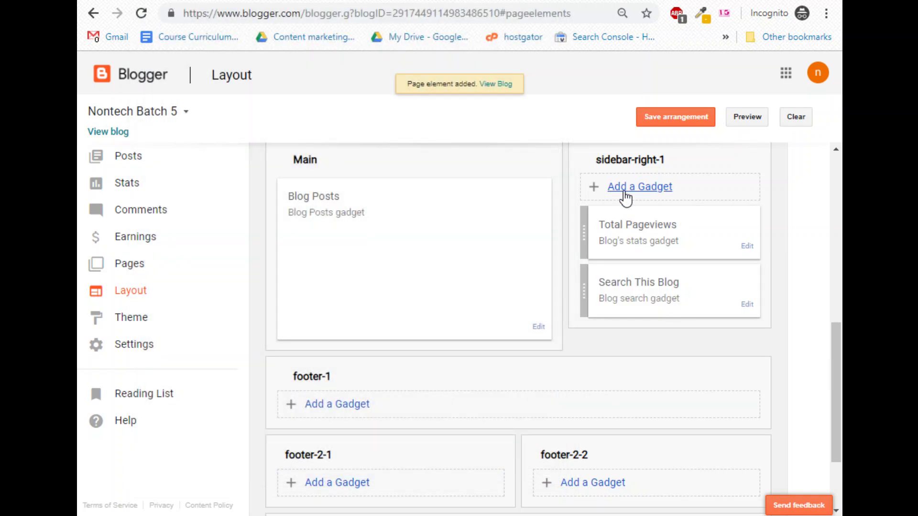
# Add Popular Posts showing last year's top 10 posts with thumbnails and snippets.
pyautogui.click(626, 188)
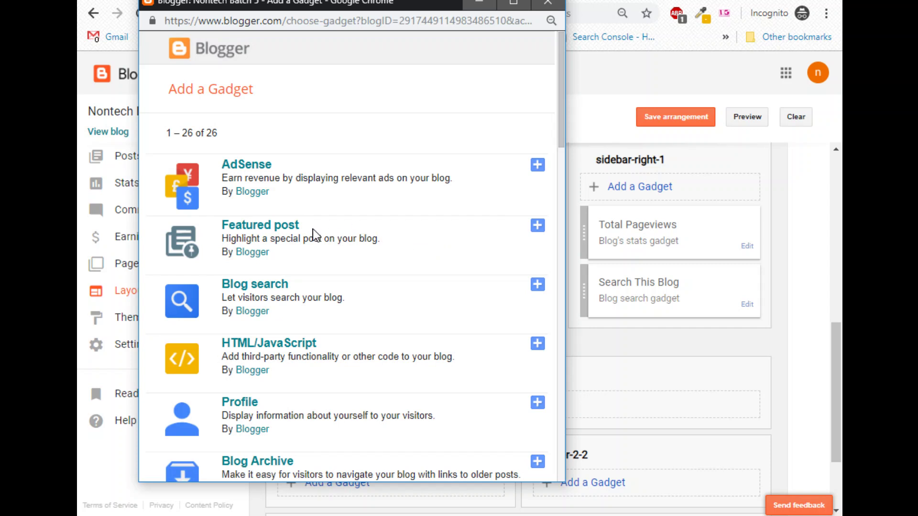
pyautogui.scroll(-7, 361, 343)
pyautogui.scroll(-6, 391, 364)
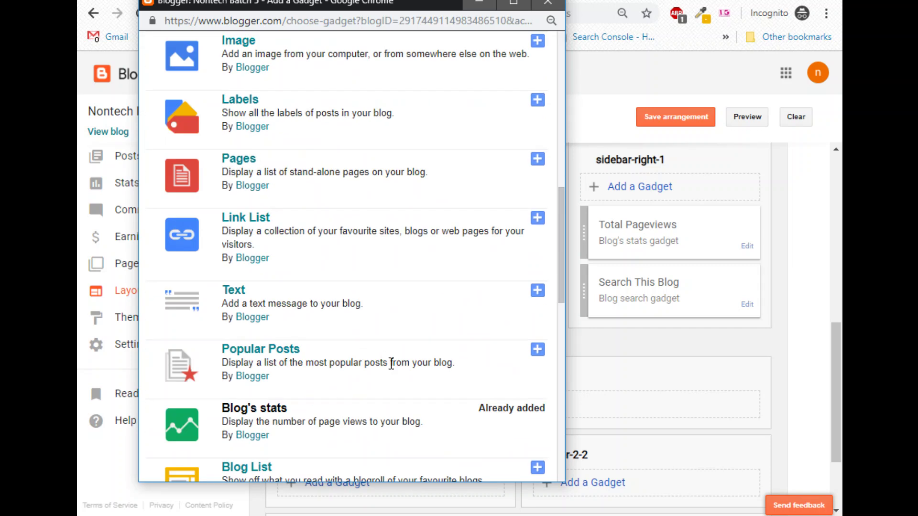
pyautogui.scroll(-9, 391, 363)
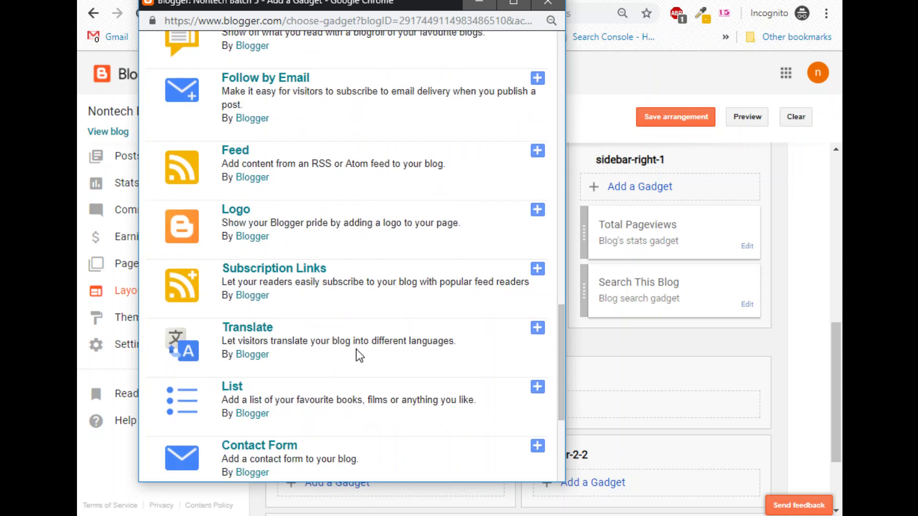
pyautogui.scroll(-5, 356, 378)
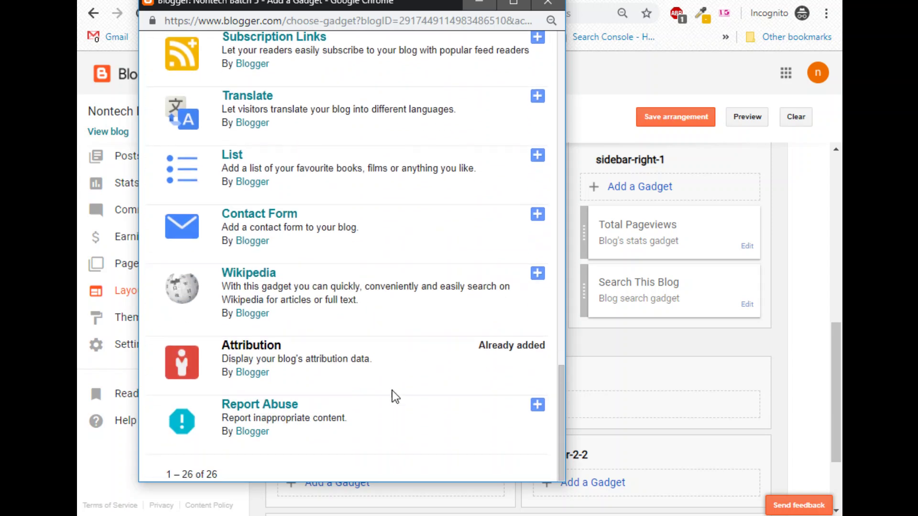
pyautogui.scroll(7, 426, 404)
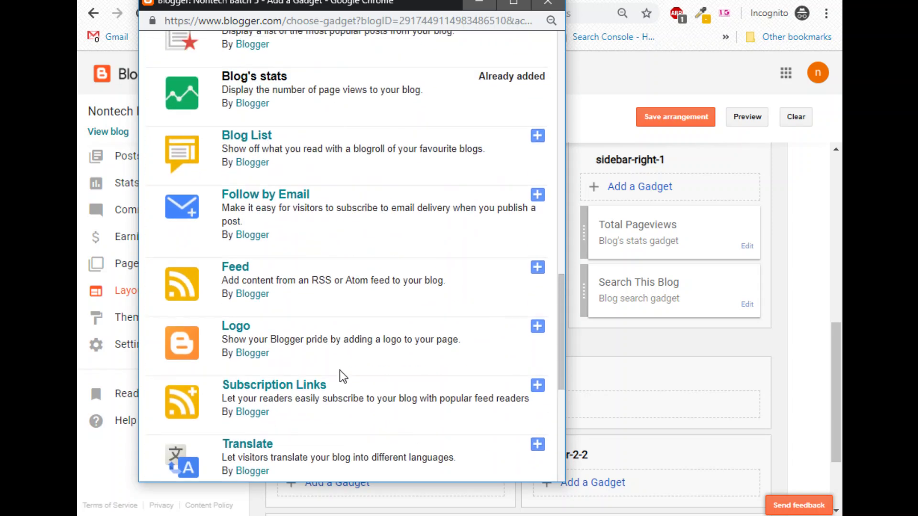
pyautogui.scroll(2, 365, 345)
pyautogui.scroll(3, 357, 331)
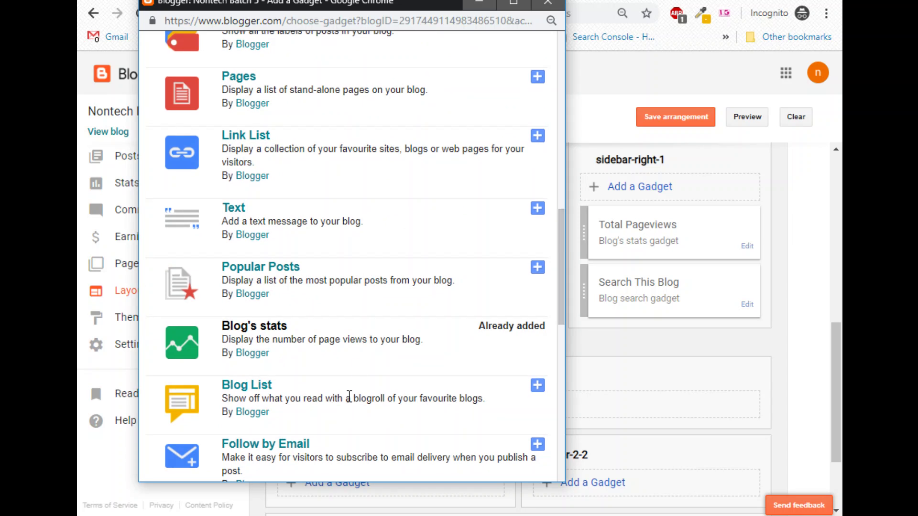
pyautogui.scroll(3, 364, 393)
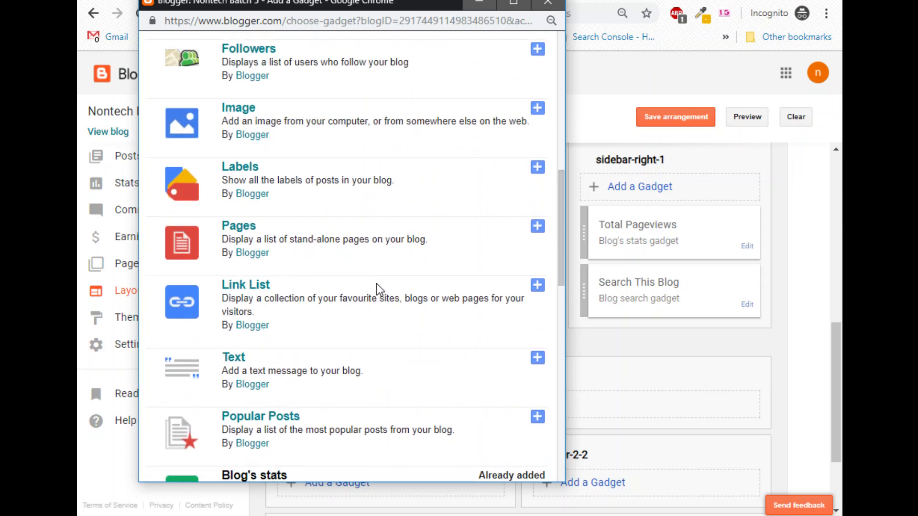
pyautogui.scroll(2, 364, 276)
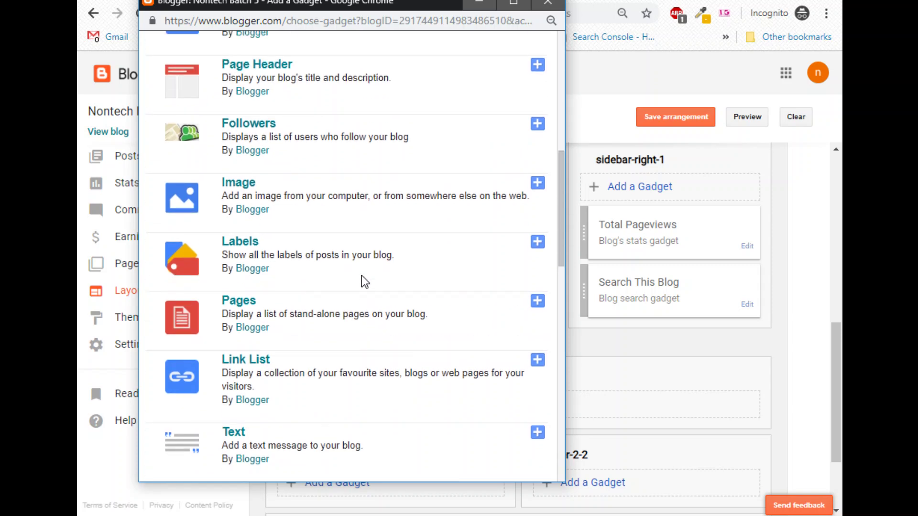
pyautogui.scroll(8, 361, 275)
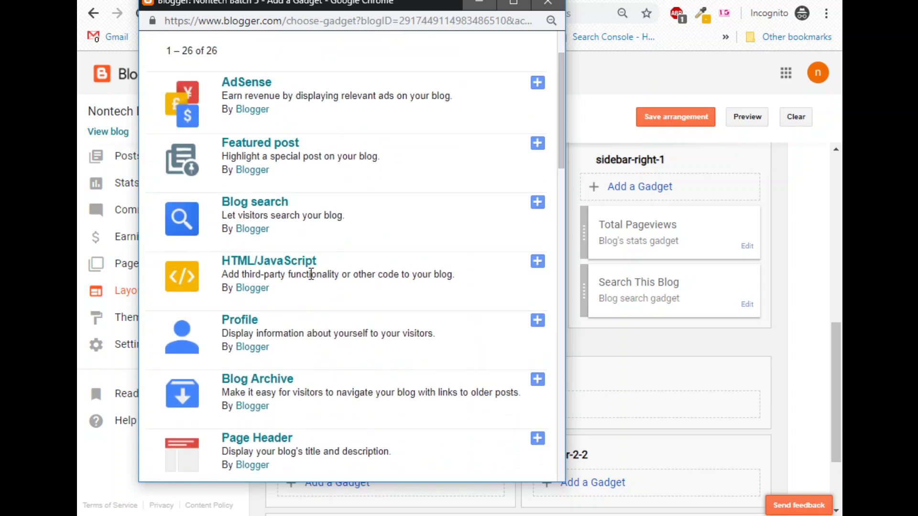
pyautogui.scroll(2, 270, 254)
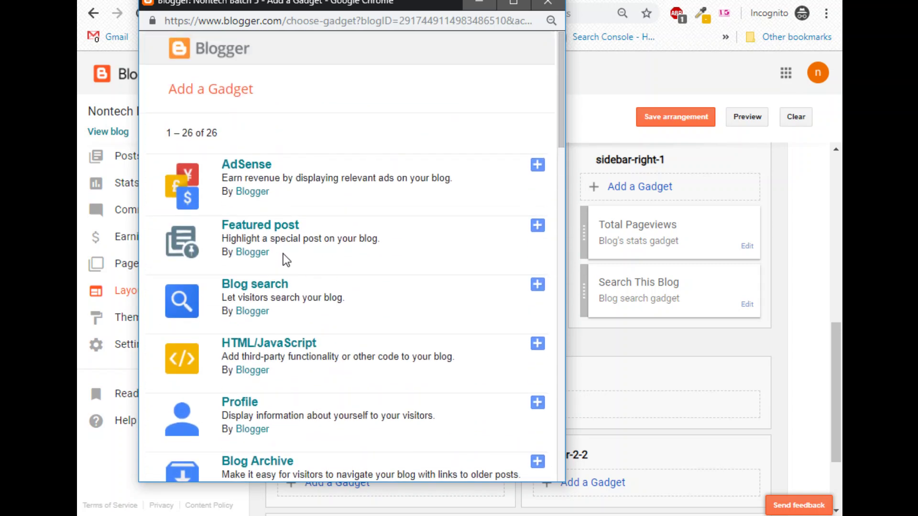
pyautogui.scroll(-12, 316, 275)
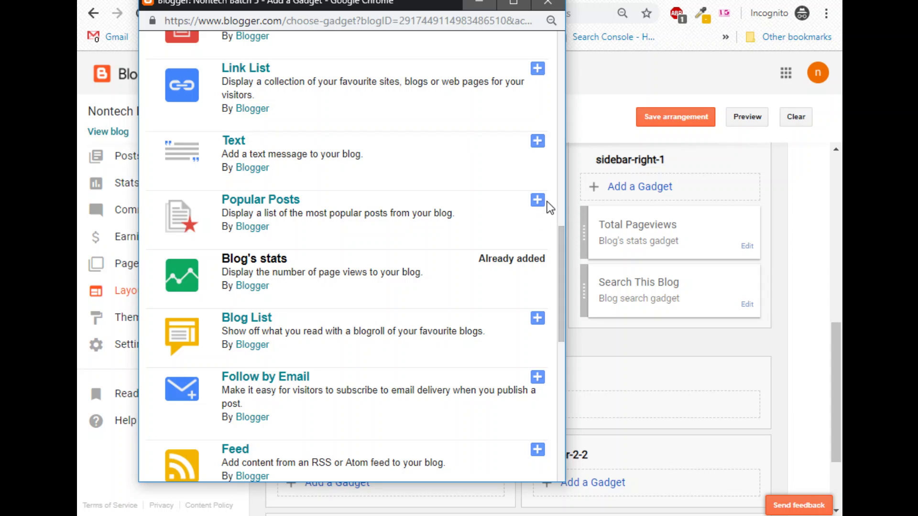
pyautogui.click(544, 210)
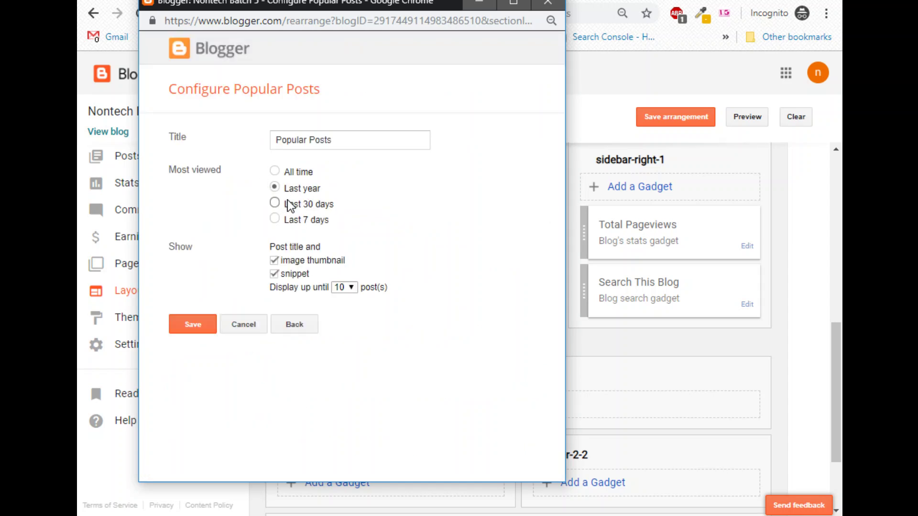
pyautogui.click(208, 324)
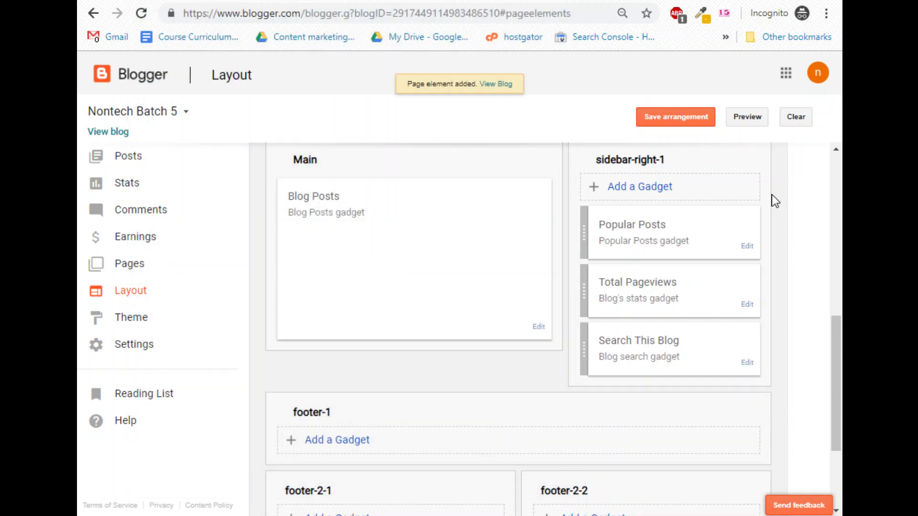
pyautogui.click(739, 122)
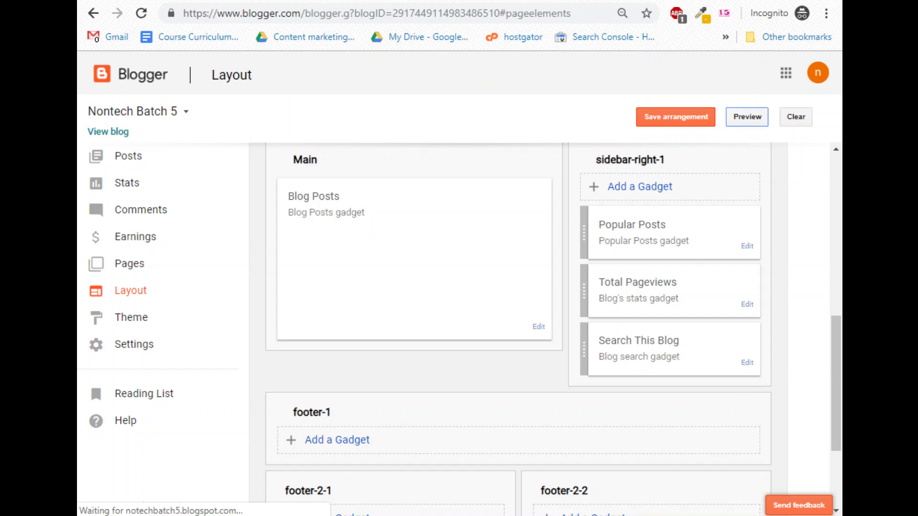
pyautogui.scroll(-9, 650, 398)
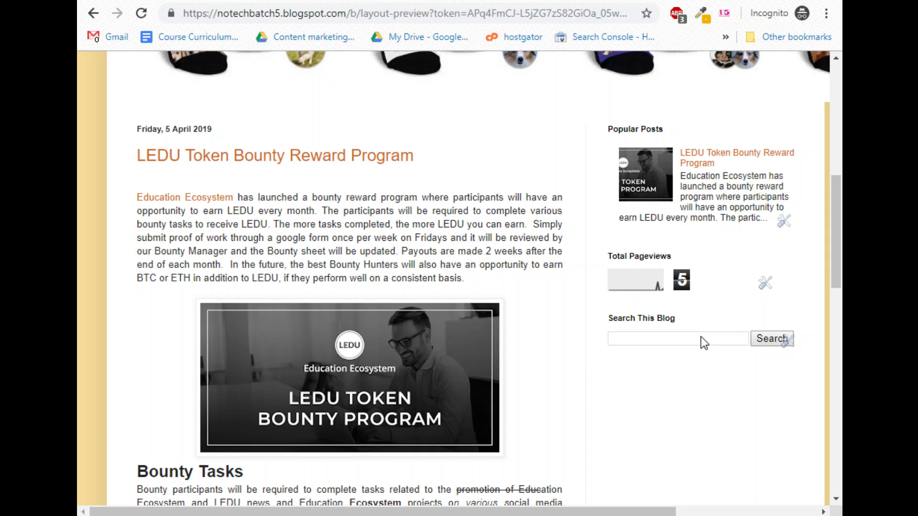
pyautogui.hotkey('ctrl', 'w')
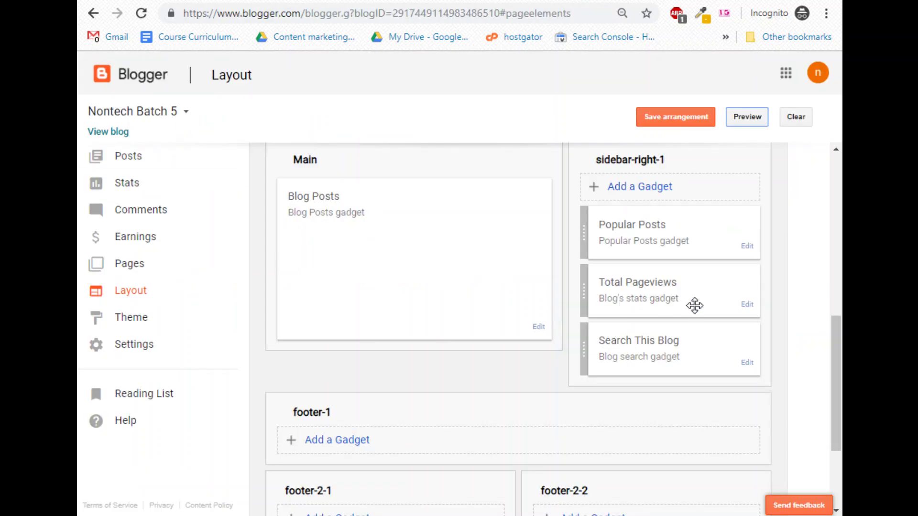
# Add a Contact Form gadget, drag it below Search This Blog, and preview the blog.
pyautogui.click(644, 189)
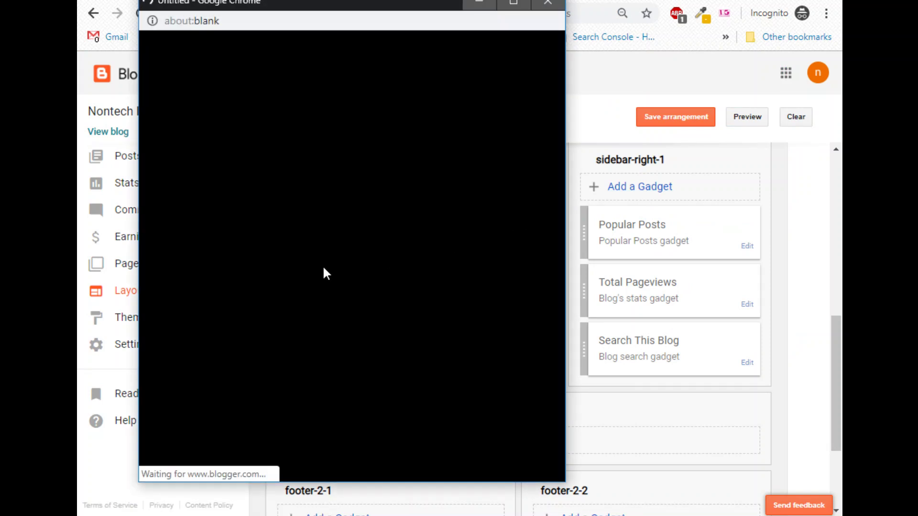
pyautogui.scroll(-15, 260, 287)
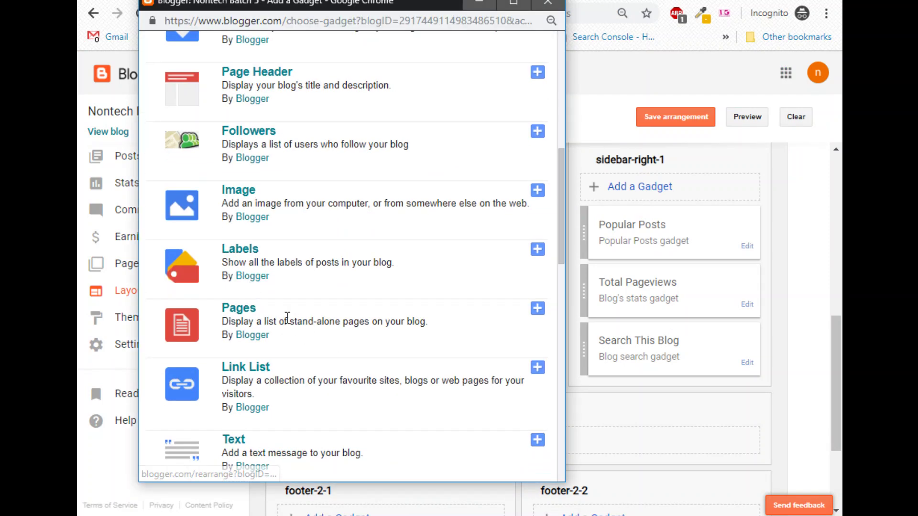
pyautogui.scroll(-5, 260, 289)
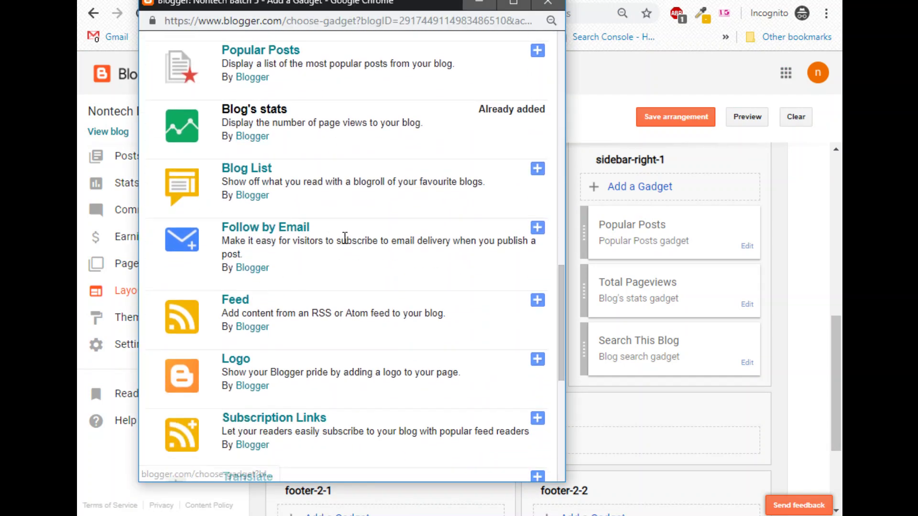
pyautogui.scroll(-6, 337, 300)
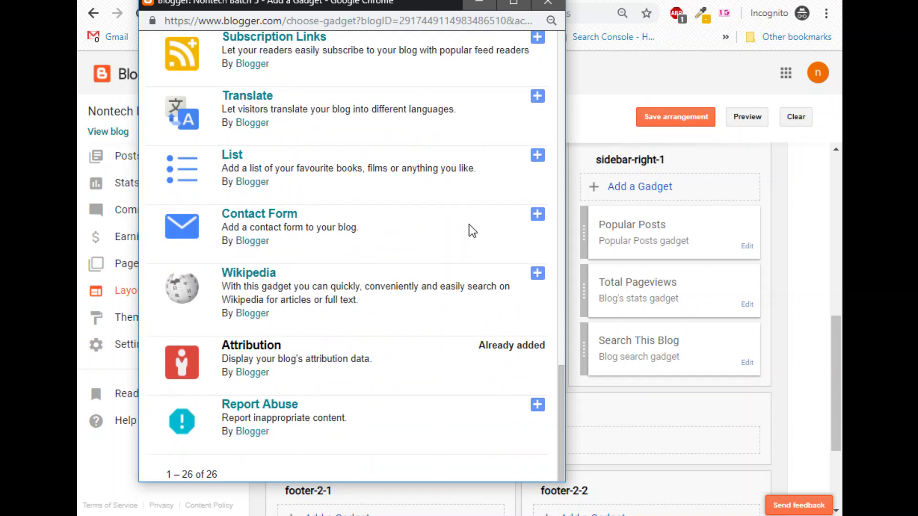
pyautogui.click(538, 216)
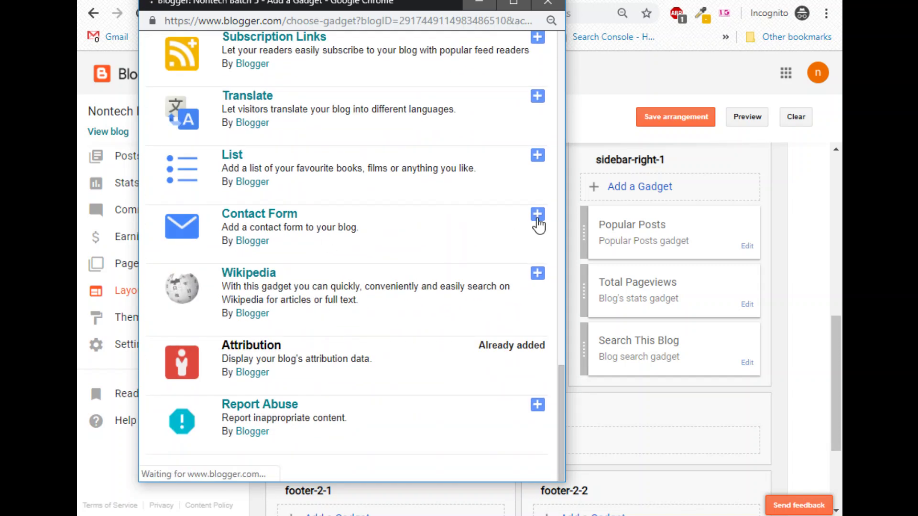
pyautogui.click(188, 195)
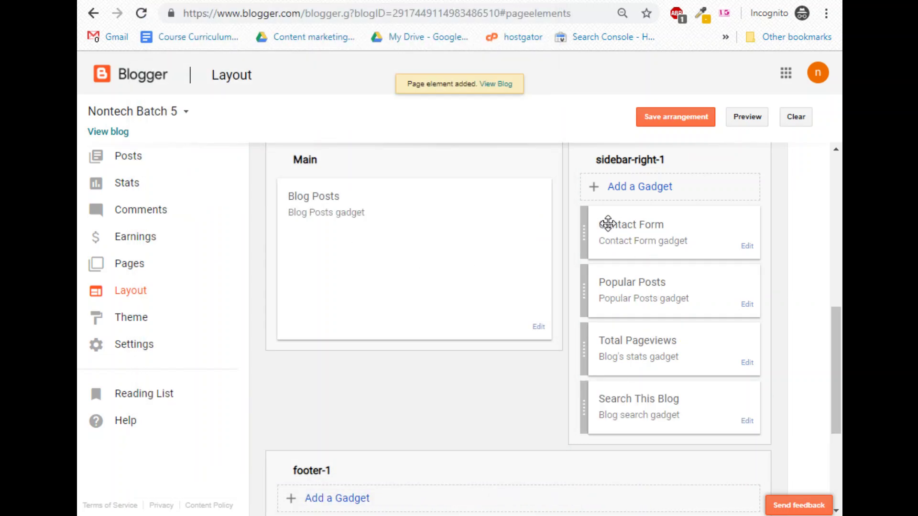
pyautogui.moveTo(615, 221); pyautogui.dragTo(619, 408)
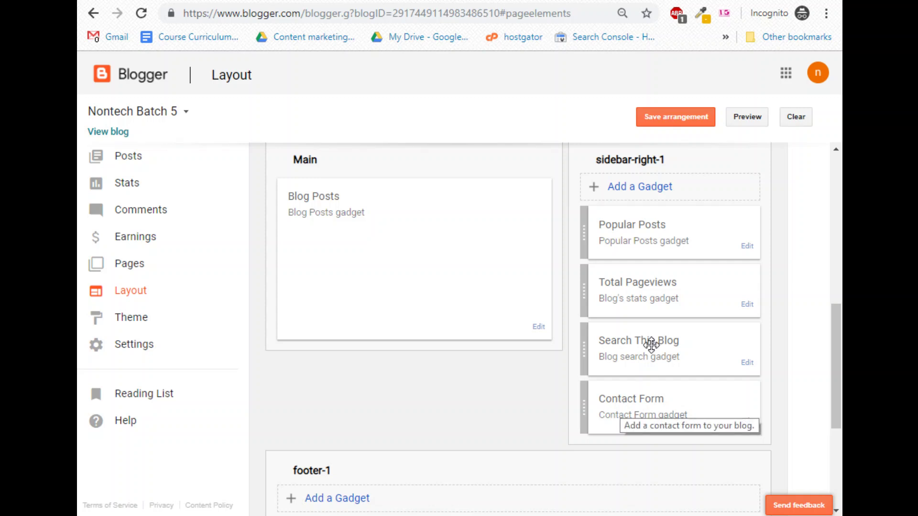
pyautogui.click(757, 119)
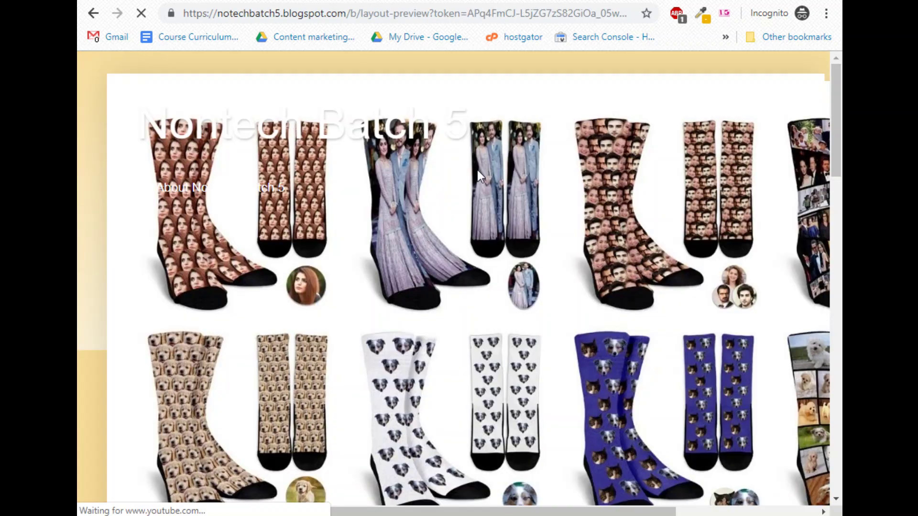
pyautogui.scroll(-10, 638, 285)
pyautogui.scroll(6, 641, 292)
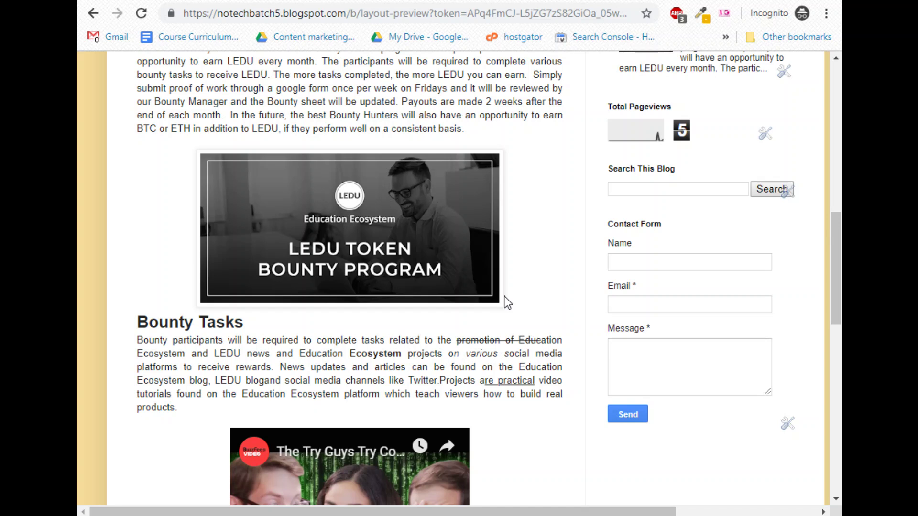
pyautogui.scroll(5, 508, 302)
pyautogui.hotkey('ctrl', 'w')
pyautogui.scroll(-1, 335, 249)
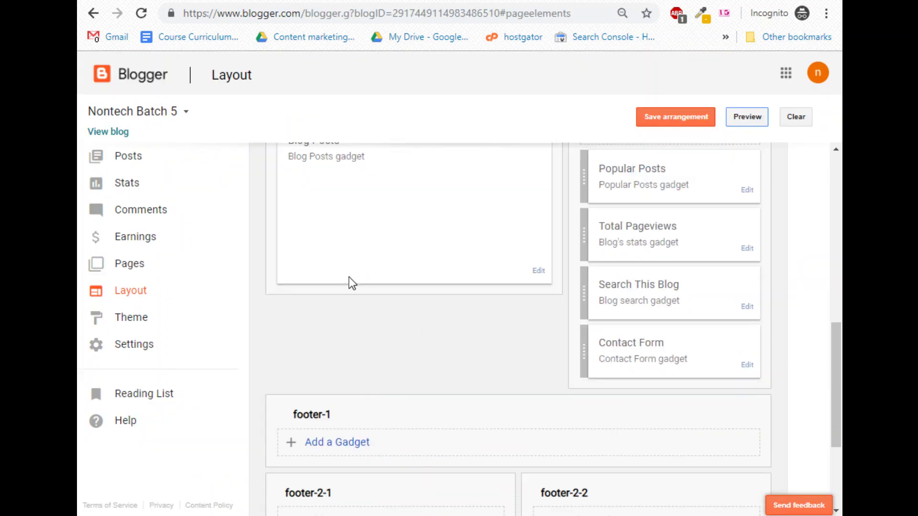
pyautogui.scroll(-4, 364, 335)
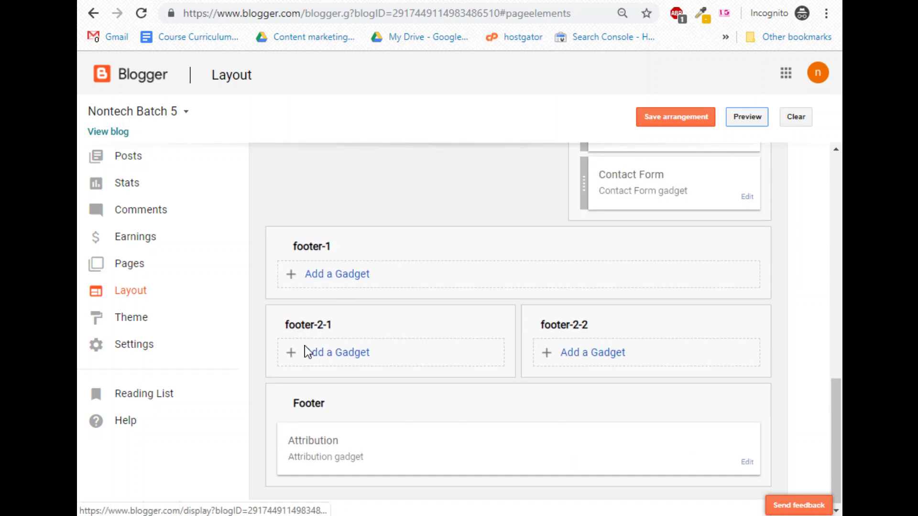
pyautogui.click(306, 1)
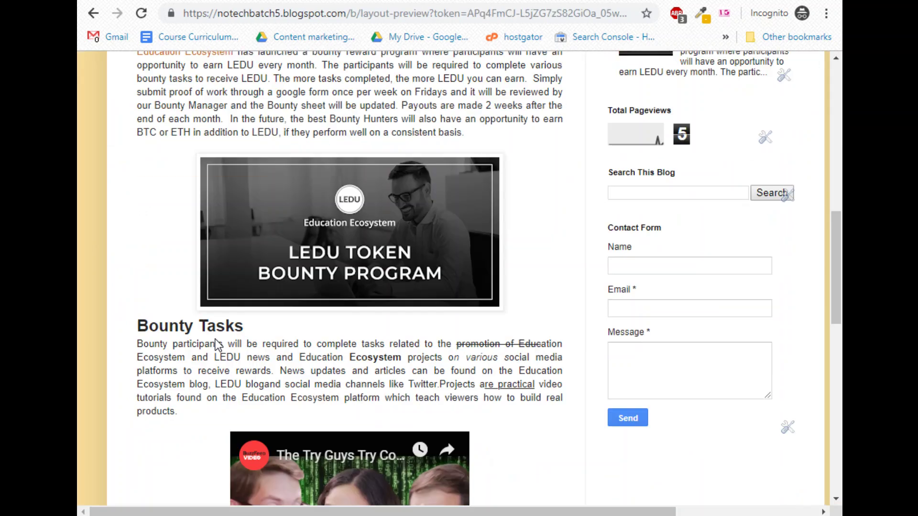
pyautogui.scroll(-13, 216, 344)
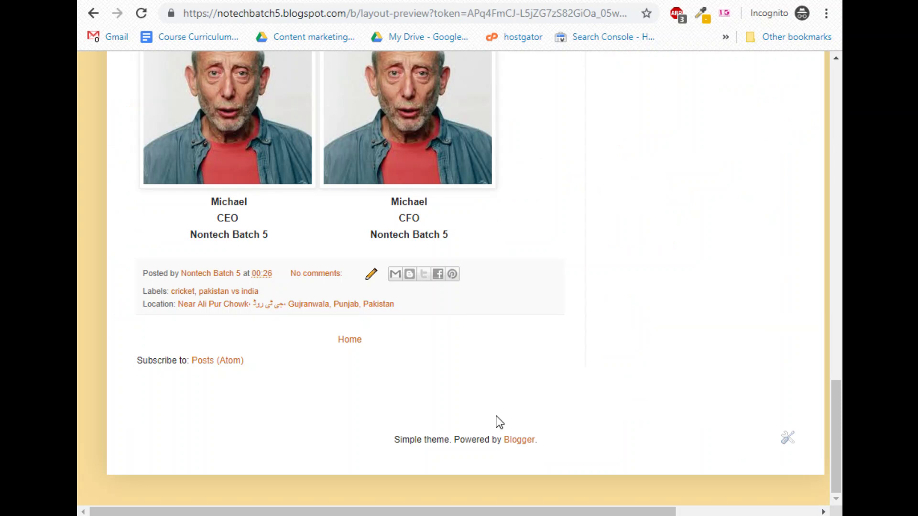
pyautogui.hotkey('ctrl', 'w')
pyautogui.scroll(5, 337, 396)
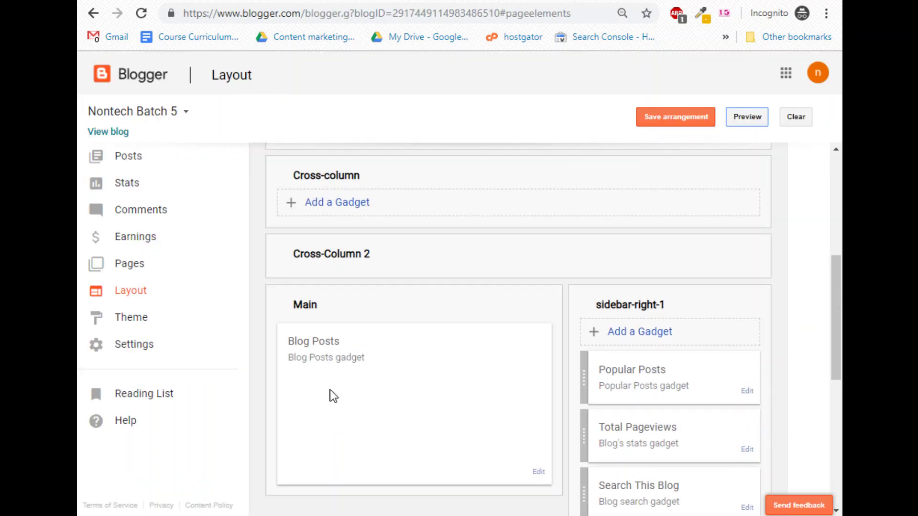
# Add a Pages gadget titled 'Pages' with Home checked to the Cross-column area.
pyautogui.scroll(3, 330, 390)
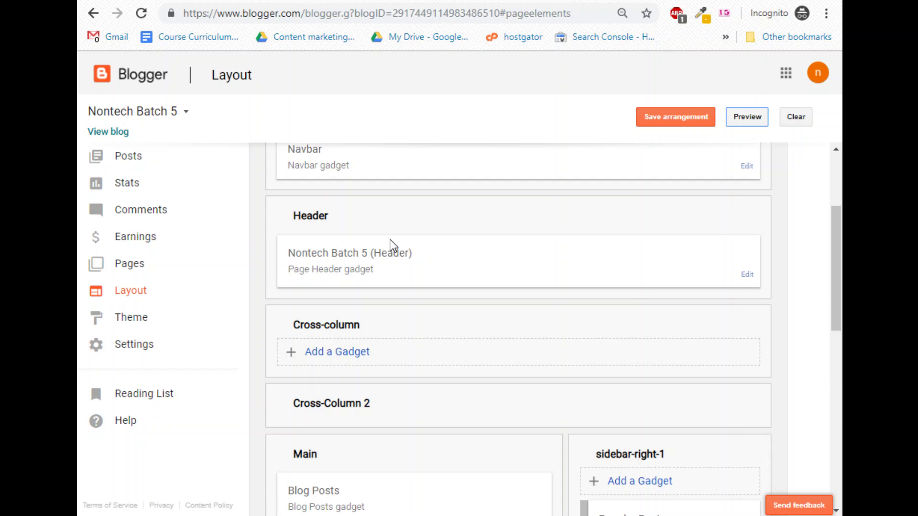
pyautogui.scroll(3, 374, 303)
pyautogui.scroll(-6, 335, 363)
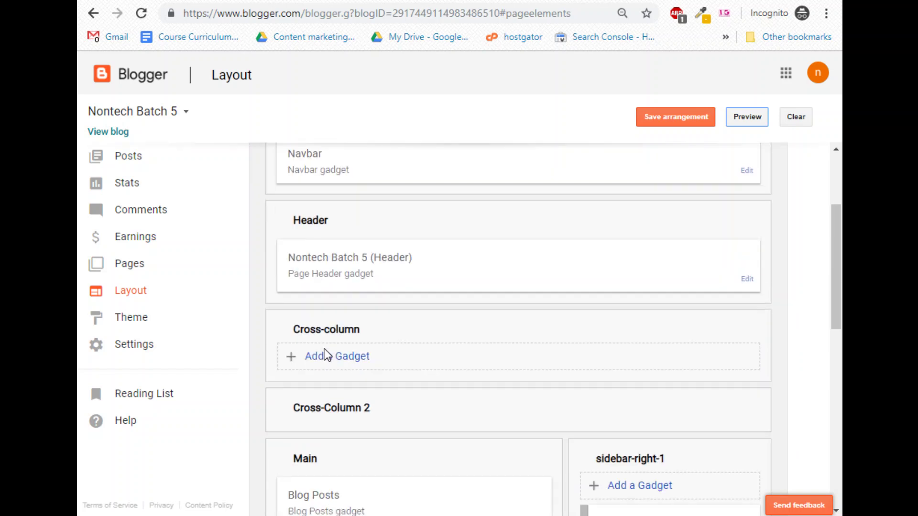
pyautogui.click(345, 208)
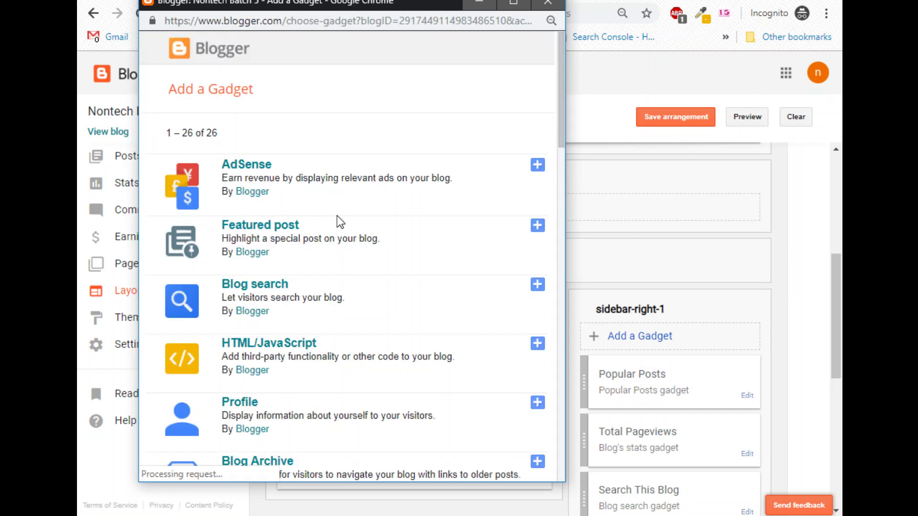
pyautogui.scroll(-9, 383, 344)
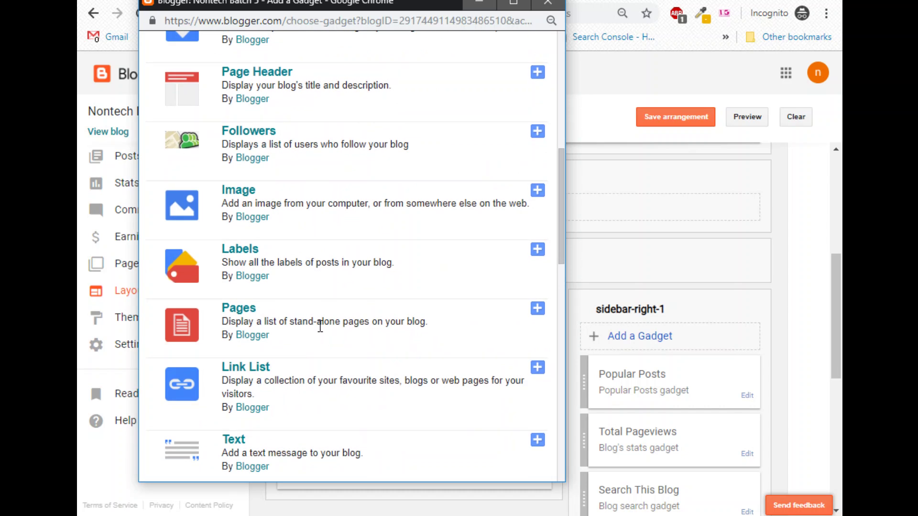
pyautogui.click(542, 316)
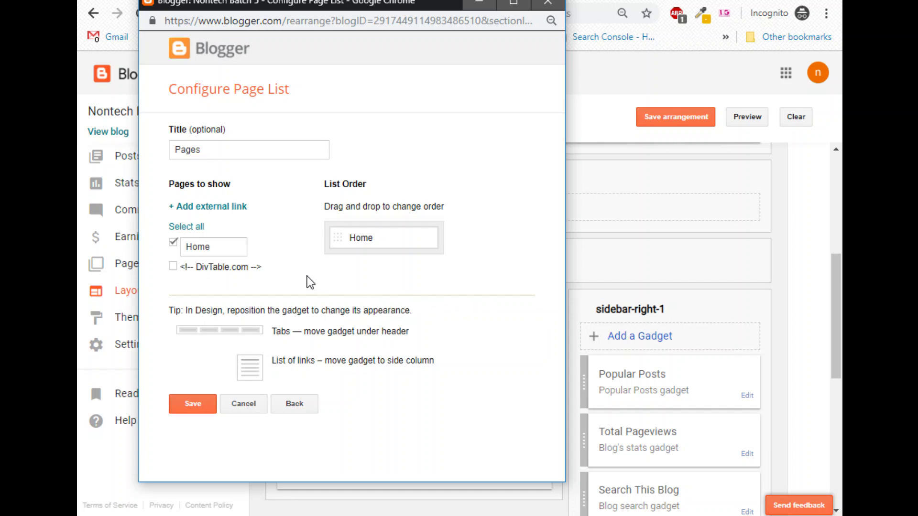
pyautogui.click(191, 409)
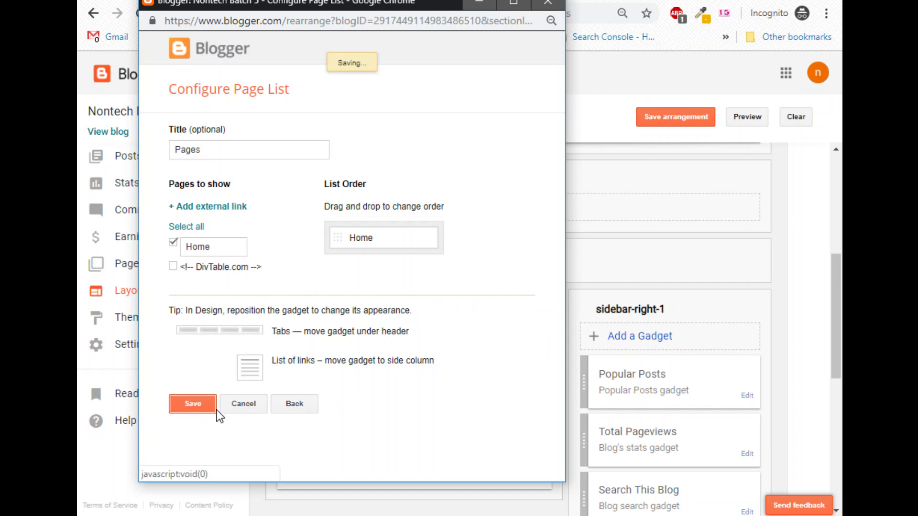
pyautogui.scroll(-4, 297, 361)
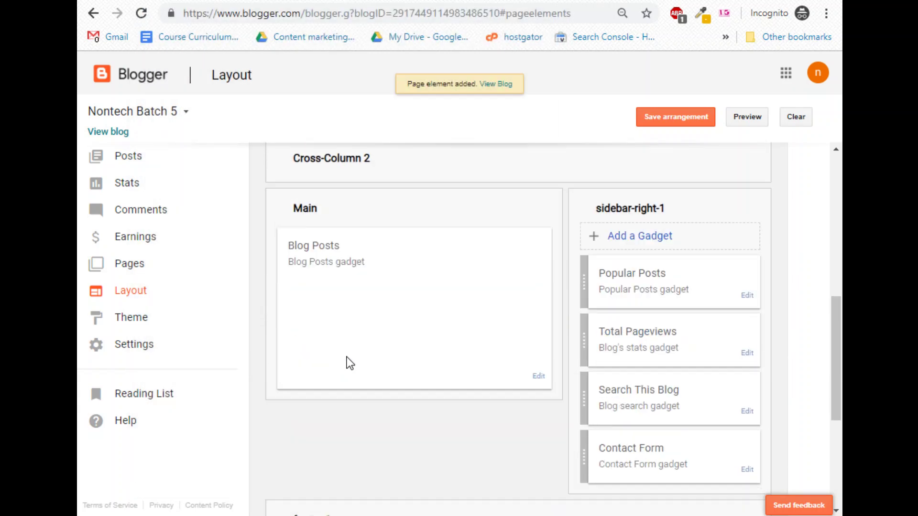
pyautogui.scroll(3, 349, 292)
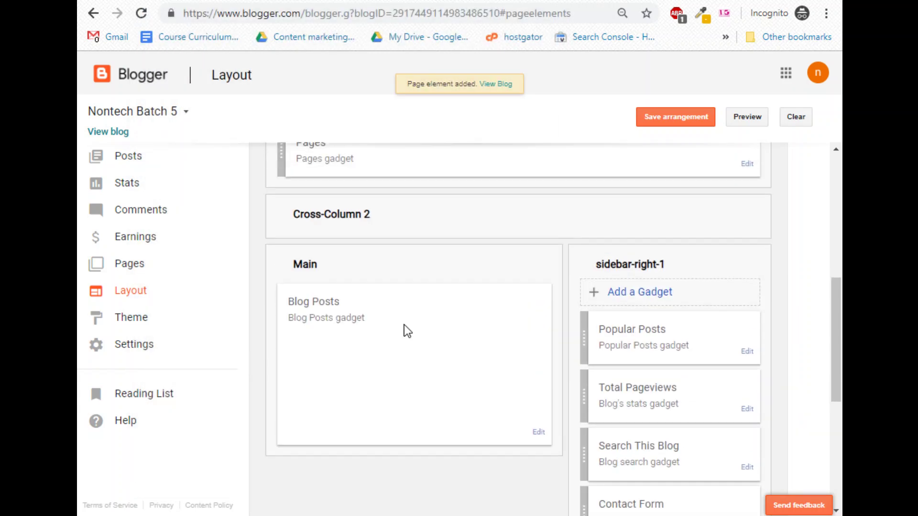
# Open the Blog Posts gadget's settings and save them unchanged.
pyautogui.click(539, 432)
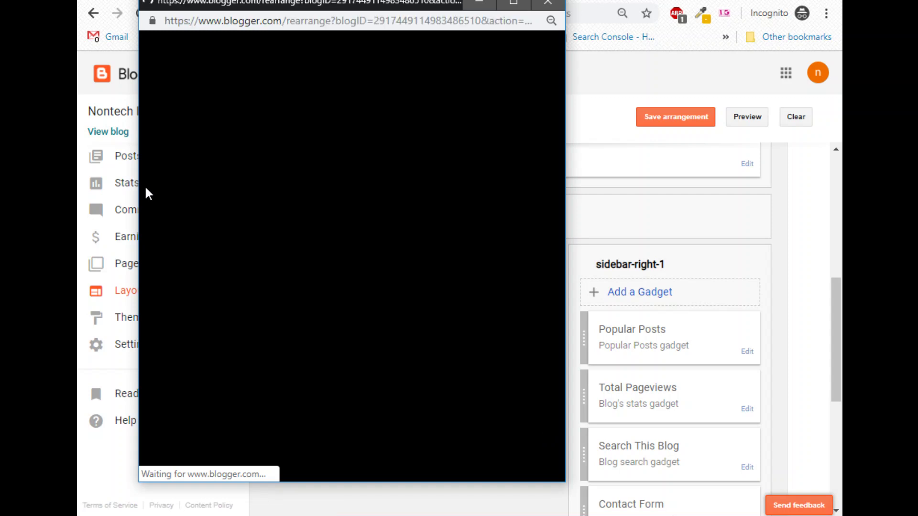
pyautogui.scroll(-8, 373, 291)
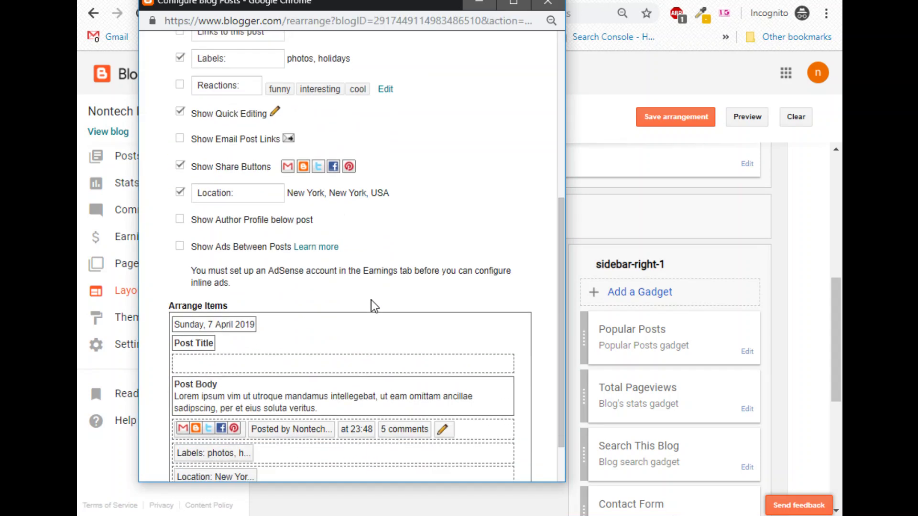
pyautogui.click(233, 452)
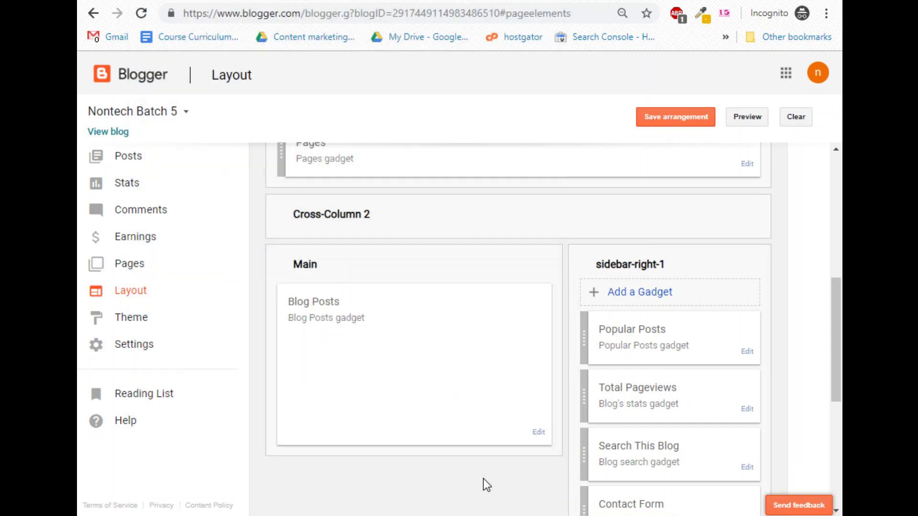
pyautogui.click(539, 434)
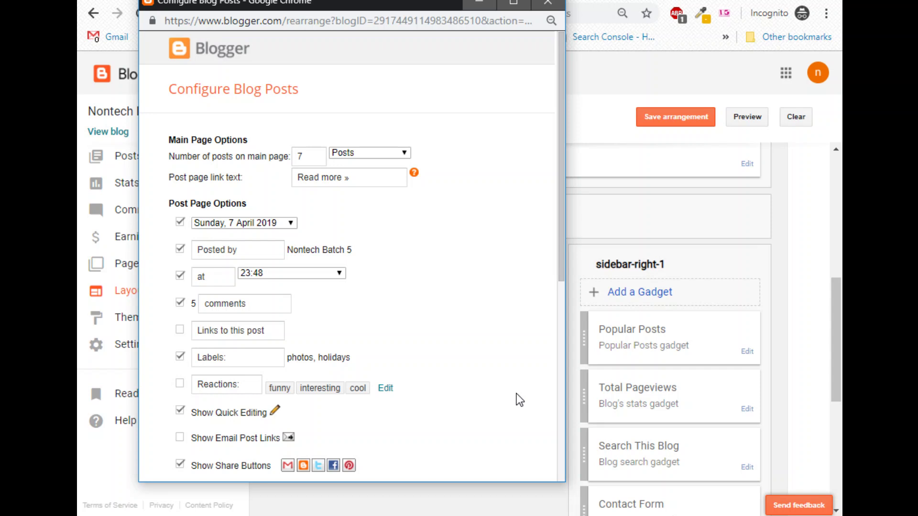
pyautogui.scroll(-8, 354, 334)
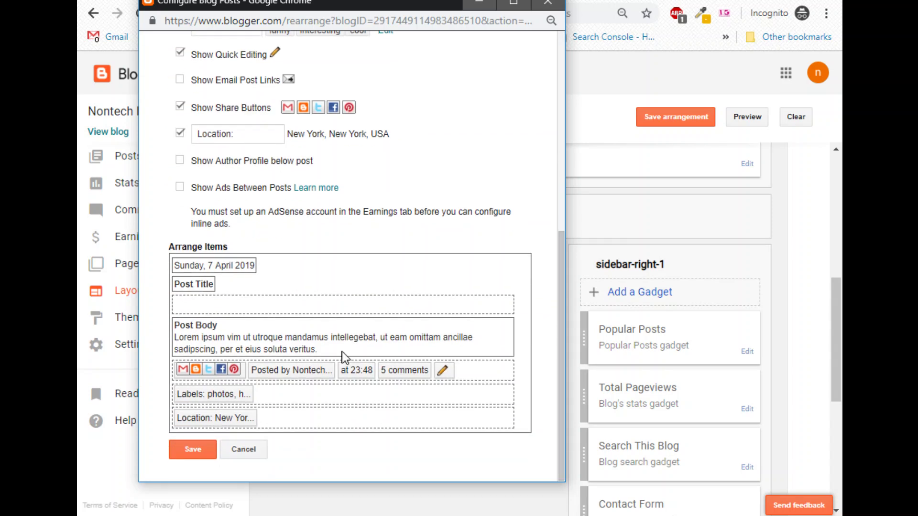
pyautogui.click(201, 448)
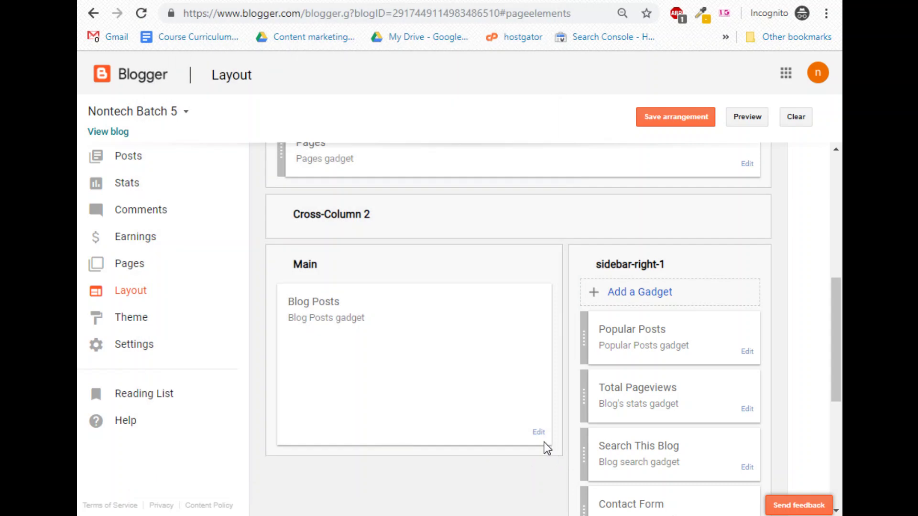
pyautogui.scroll(2, 362, 348)
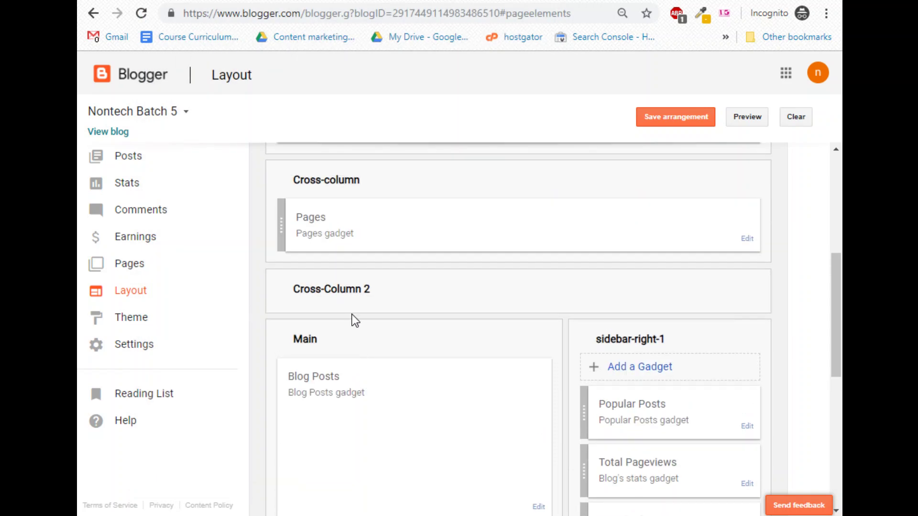
pyautogui.scroll(6, 337, 335)
pyautogui.scroll(-2, 429, 419)
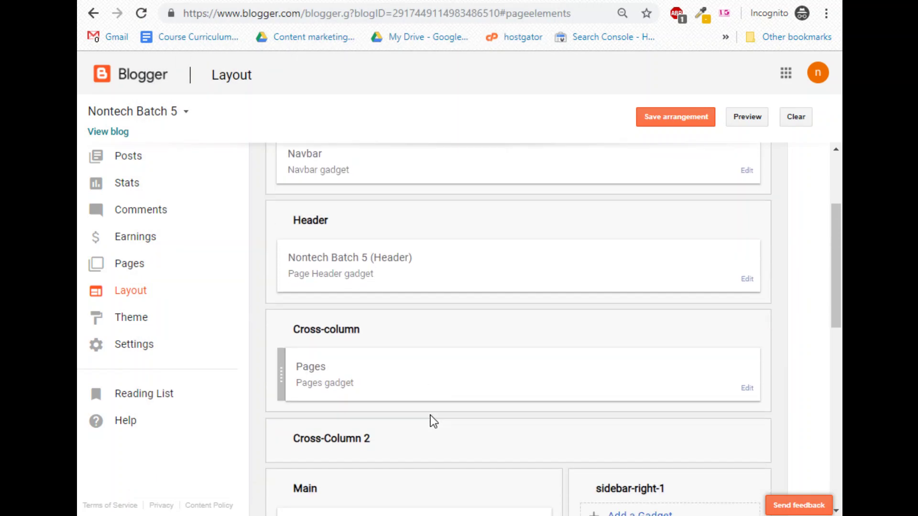
pyautogui.click(747, 389)
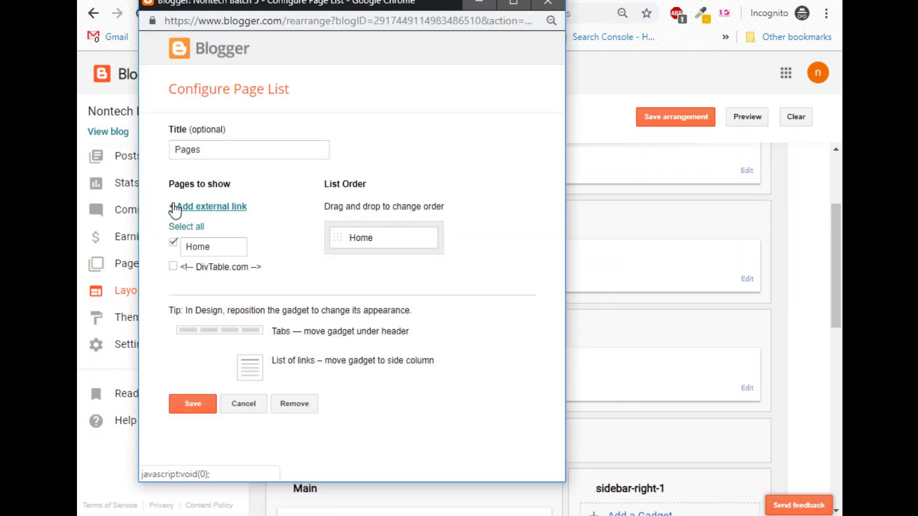
pyautogui.click(212, 207)
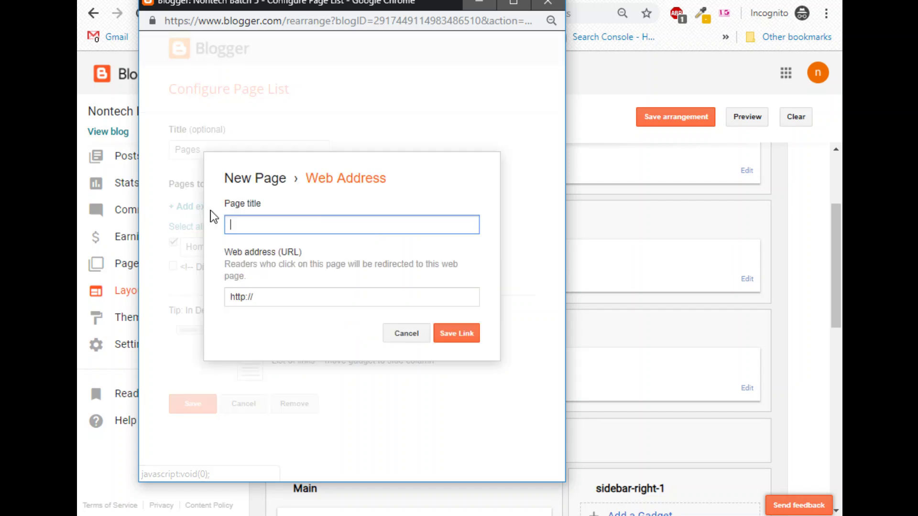
pyautogui.click(407, 335)
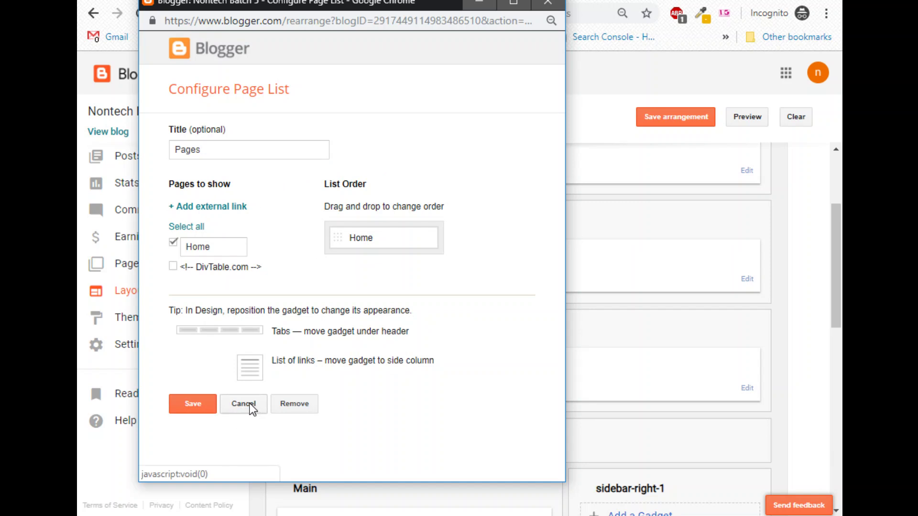
pyautogui.click(244, 404)
pyautogui.scroll(3, 717, 497)
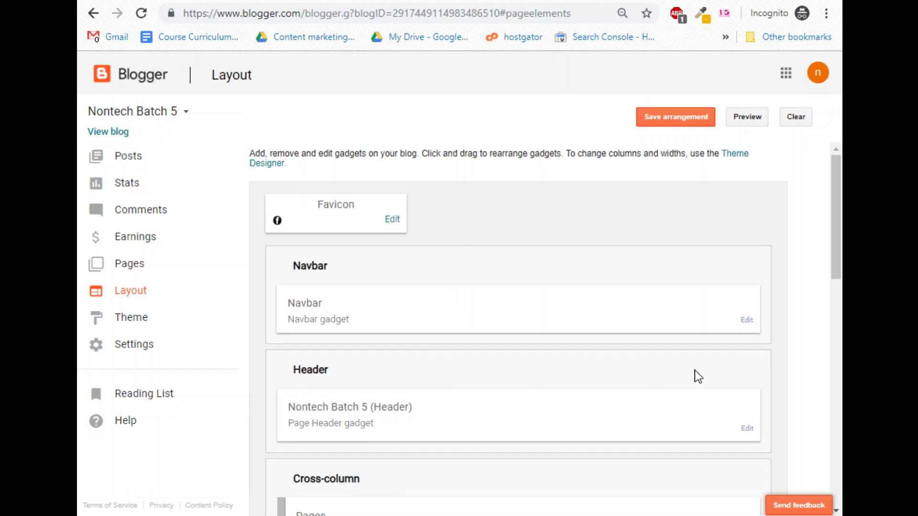
pyautogui.click(747, 320)
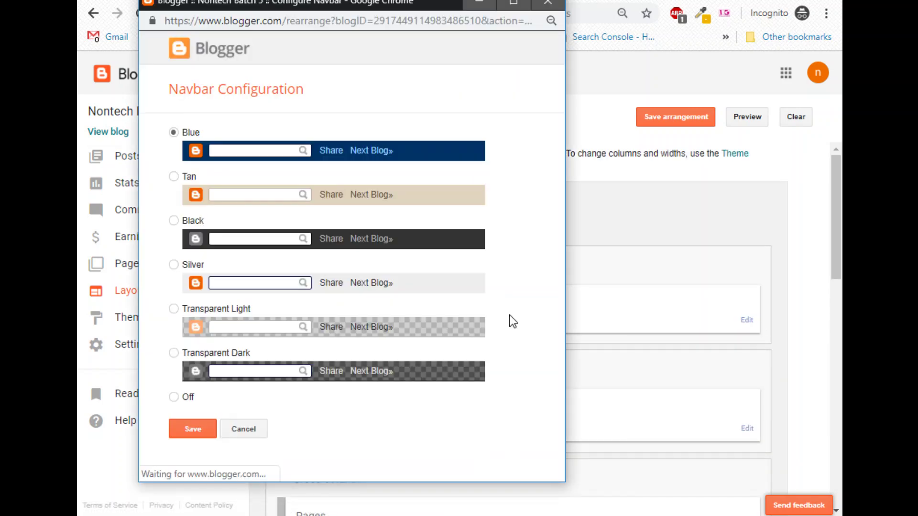
pyautogui.click(261, 432)
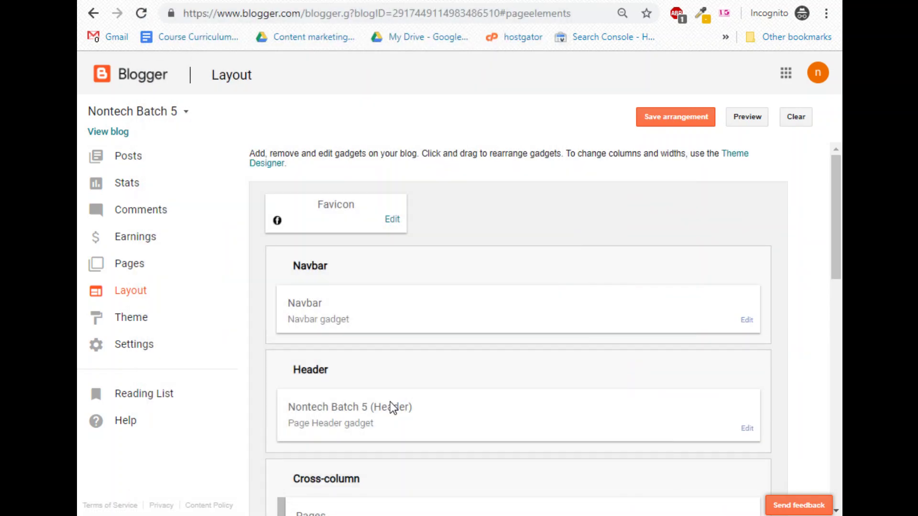
pyautogui.scroll(-5, 406, 393)
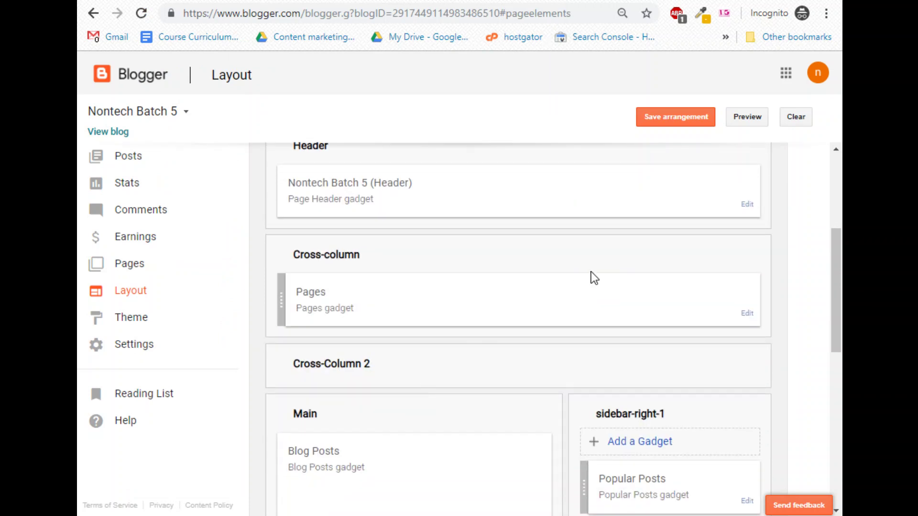
pyautogui.click(747, 204)
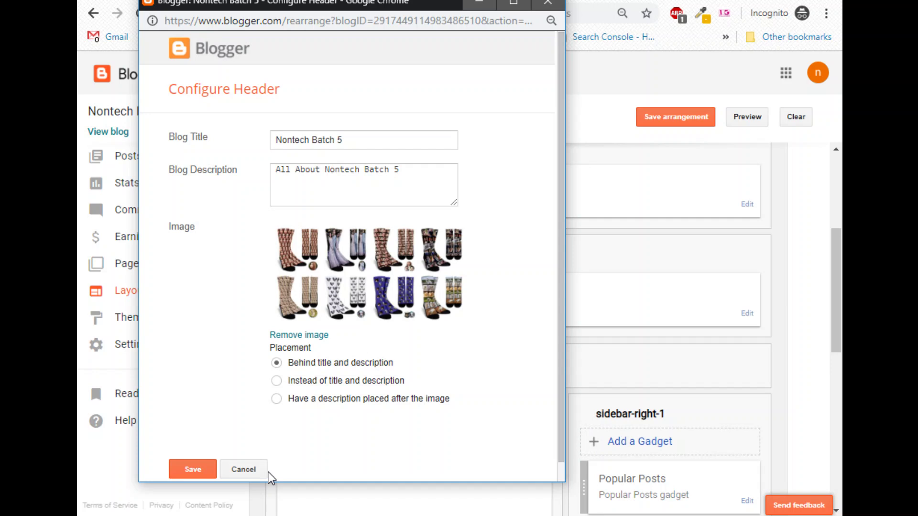
pyautogui.click(268, 472)
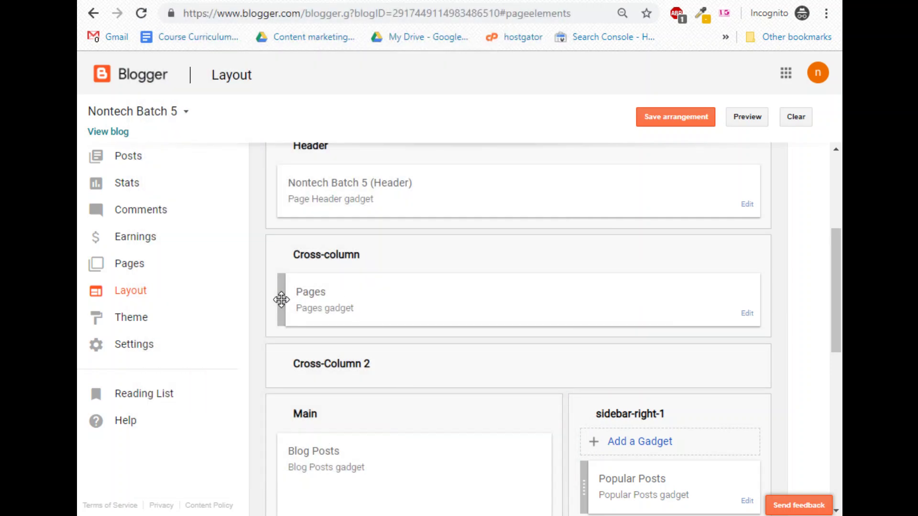
# Tick DivTable.com in the Pages gadget beside Home, save, and preview the new tab bar.
pyautogui.moveTo(281, 300); pyautogui.dragTo(284, 300)
pyautogui.click(749, 314)
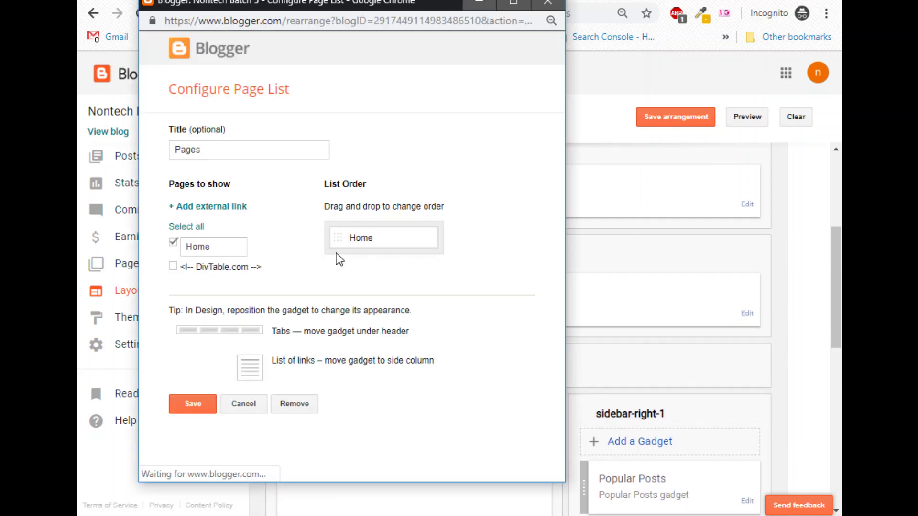
pyautogui.doubleClick(338, 235)
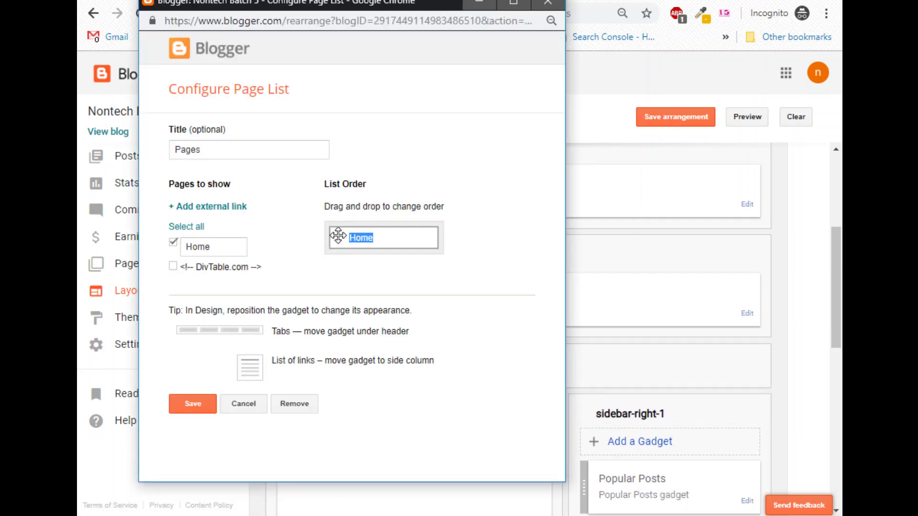
pyautogui.moveTo(338, 236); pyautogui.dragTo(270, 296)
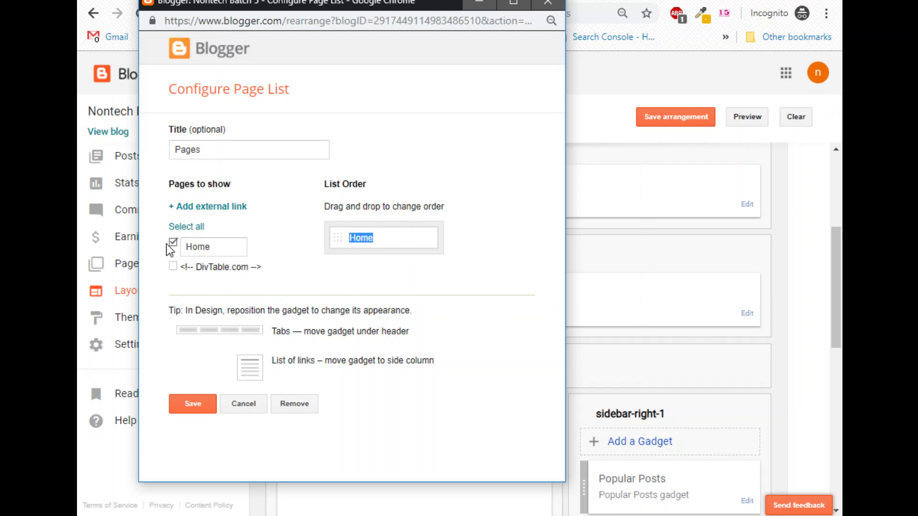
pyautogui.click(173, 266)
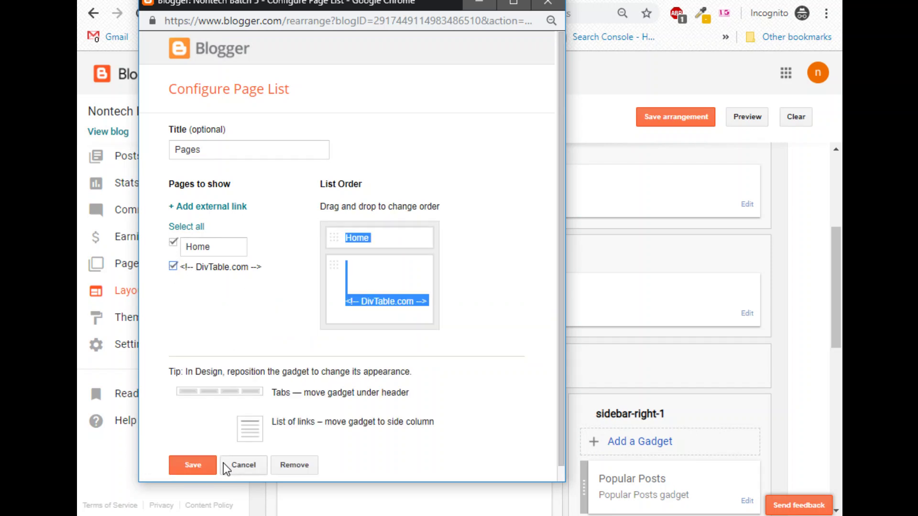
pyautogui.click(199, 466)
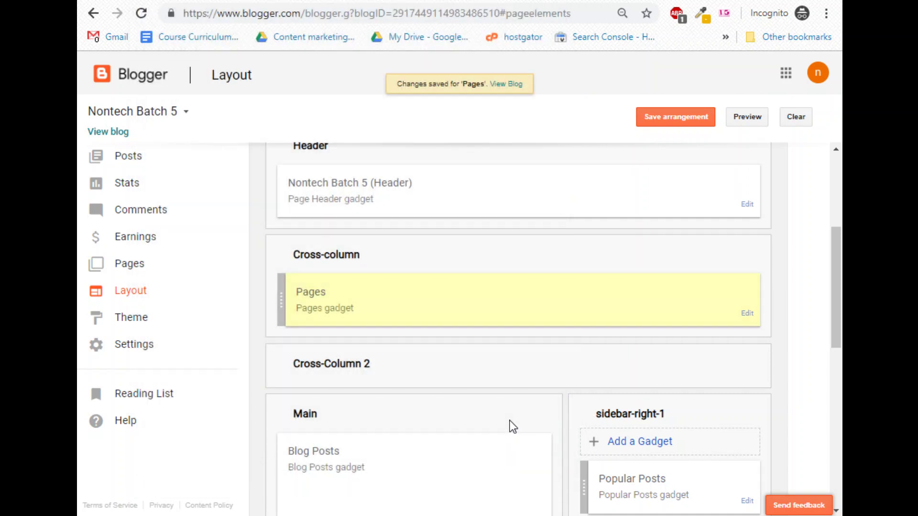
pyautogui.click(739, 127)
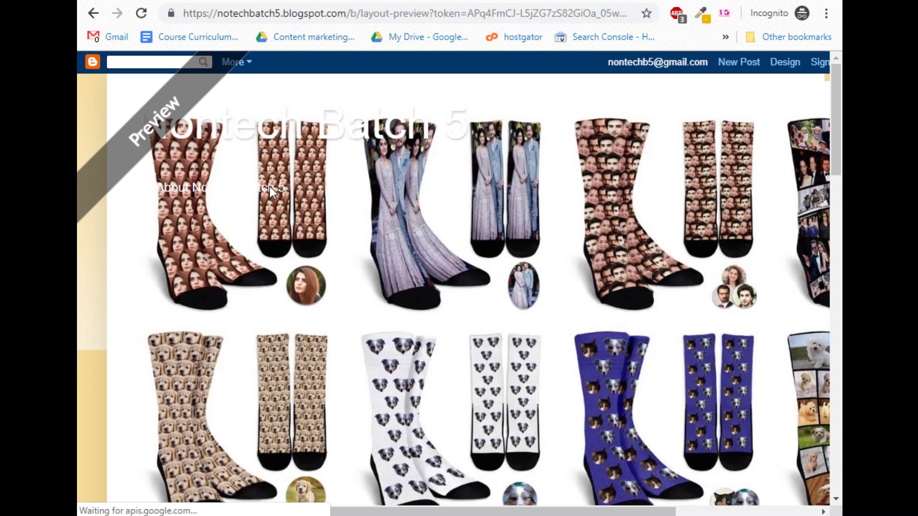
pyautogui.scroll(-7, 338, 242)
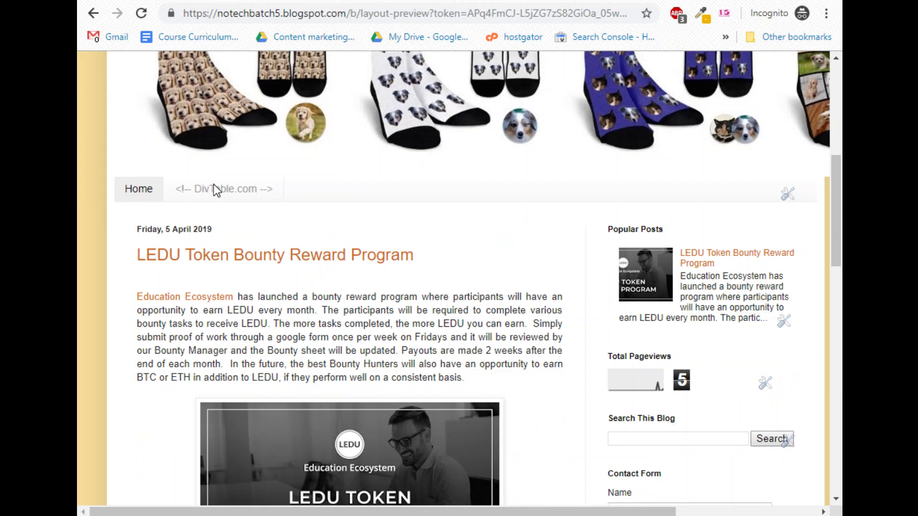
pyautogui.hotkey('ctrl', 'w')
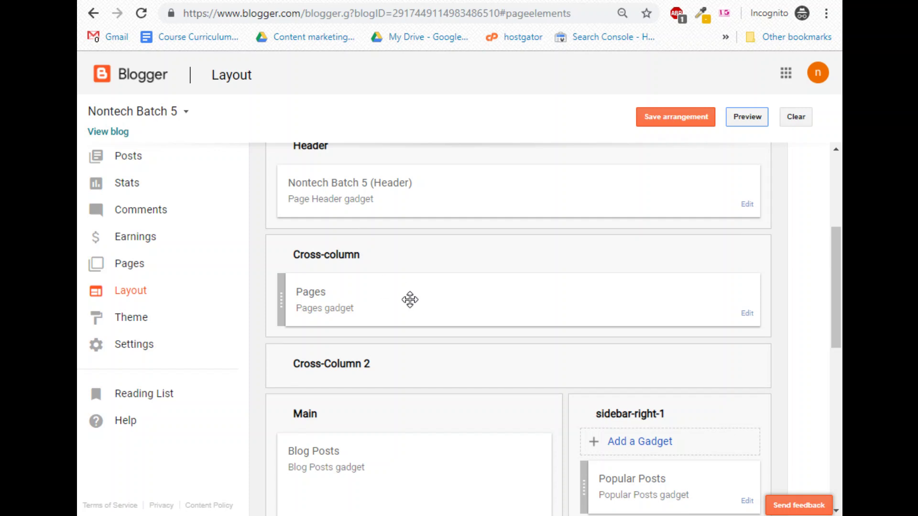
# Review the Pages gadget settings, then load the blog's All pages list in a new tab.
pyautogui.click(746, 314)
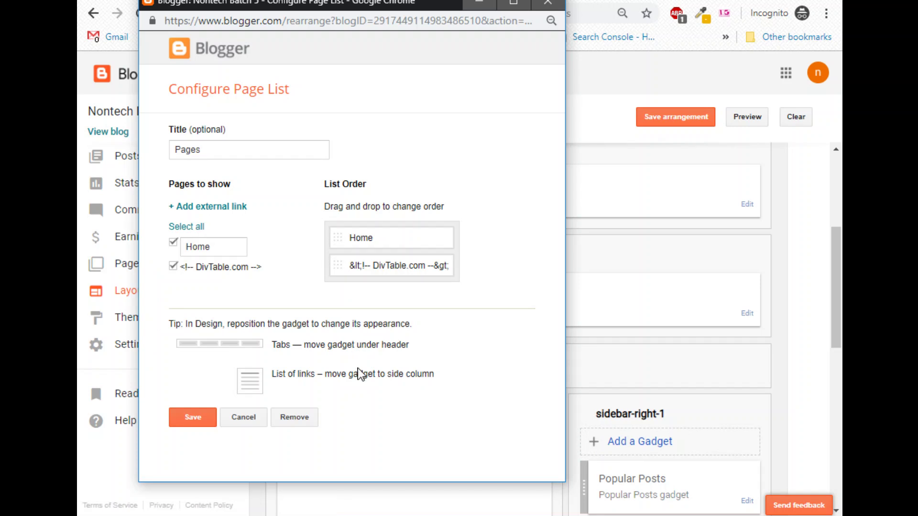
pyautogui.click(243, 419)
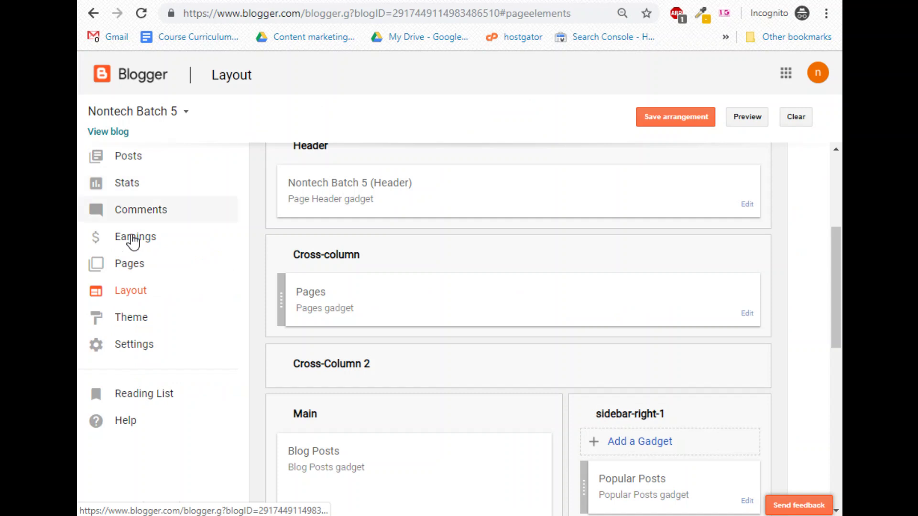
pyautogui.rightClick(135, 263)
pyautogui.click(158, 274)
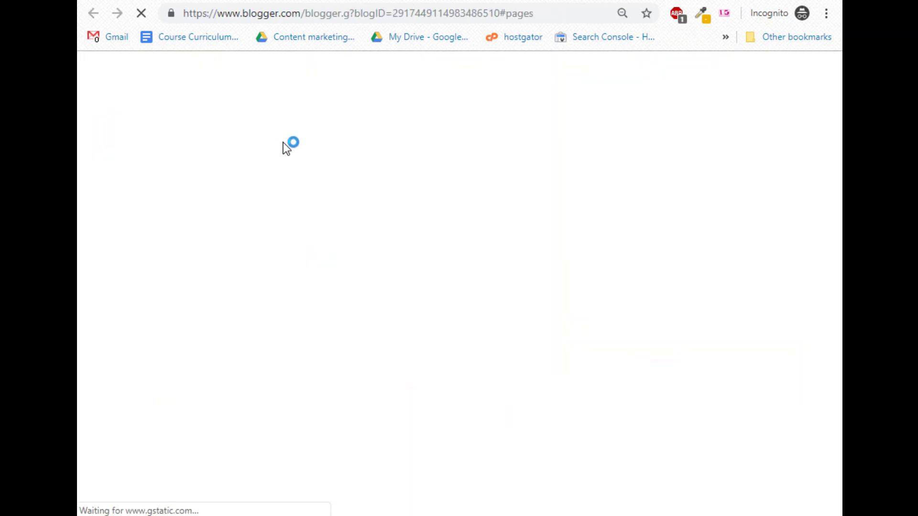
pyautogui.hotkey('alt', 'Tab')
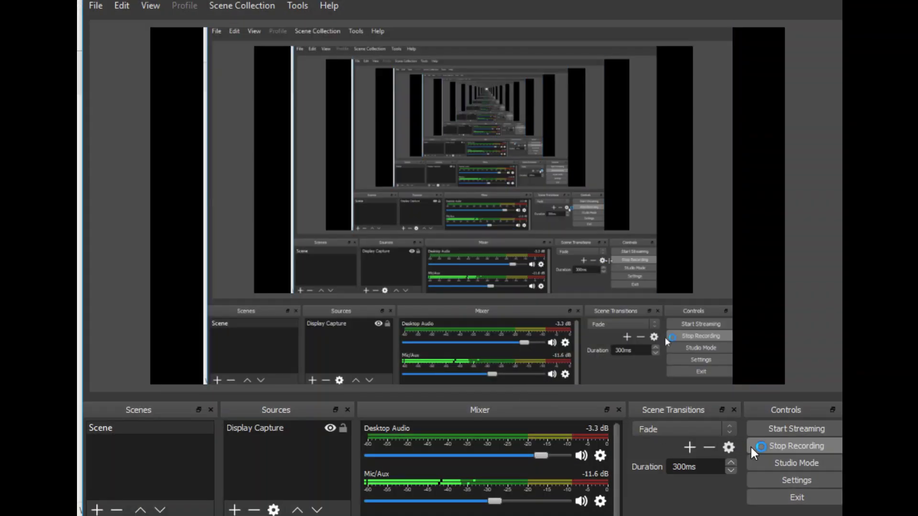